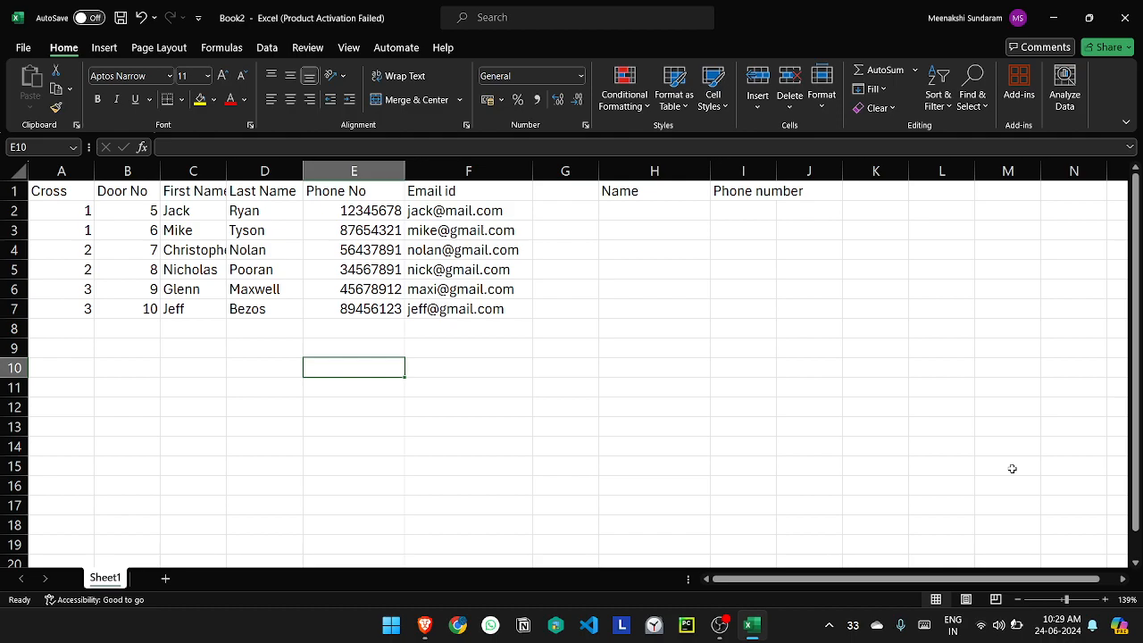
Step: Check the contact list in Google Contacts in the browser, and return to the Excel workbook at cell H2
left_click(424, 630)
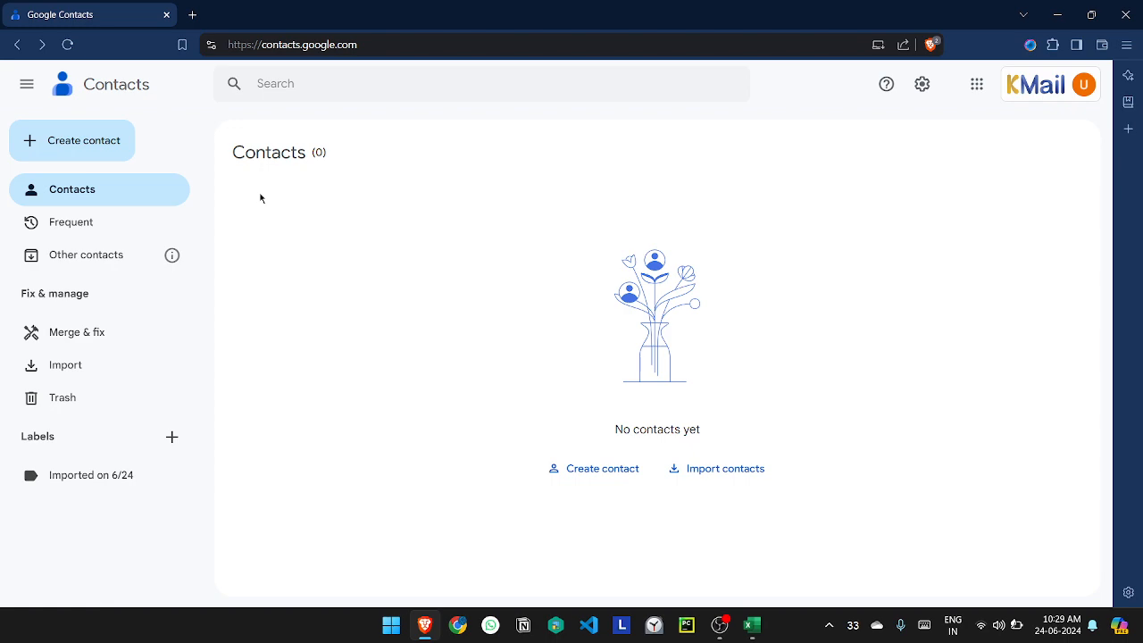
key("alt+Tab")
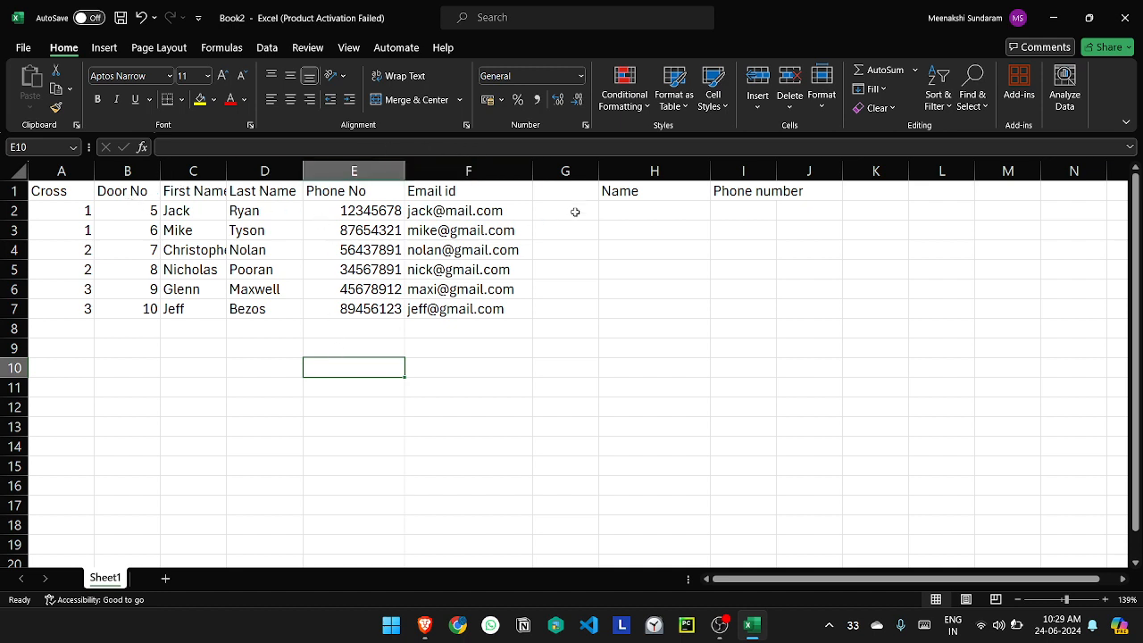
left_click(610, 206)
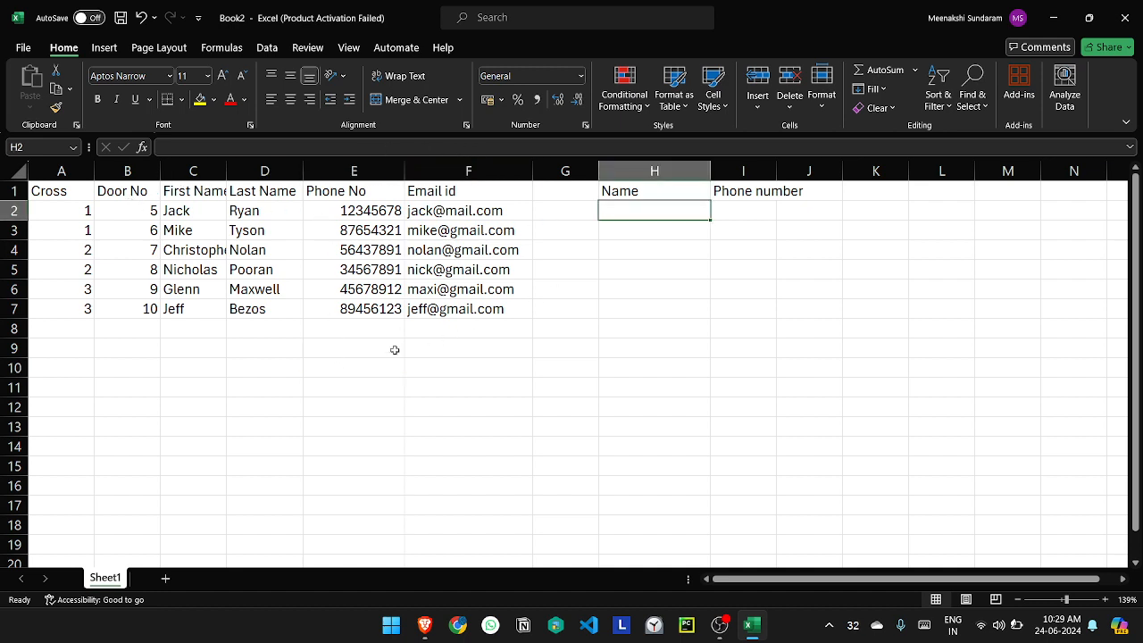
Step: Enter a sample contact label in E9: door number 5, a period, the first name, and " - 1st cross"
double_click(367, 351)
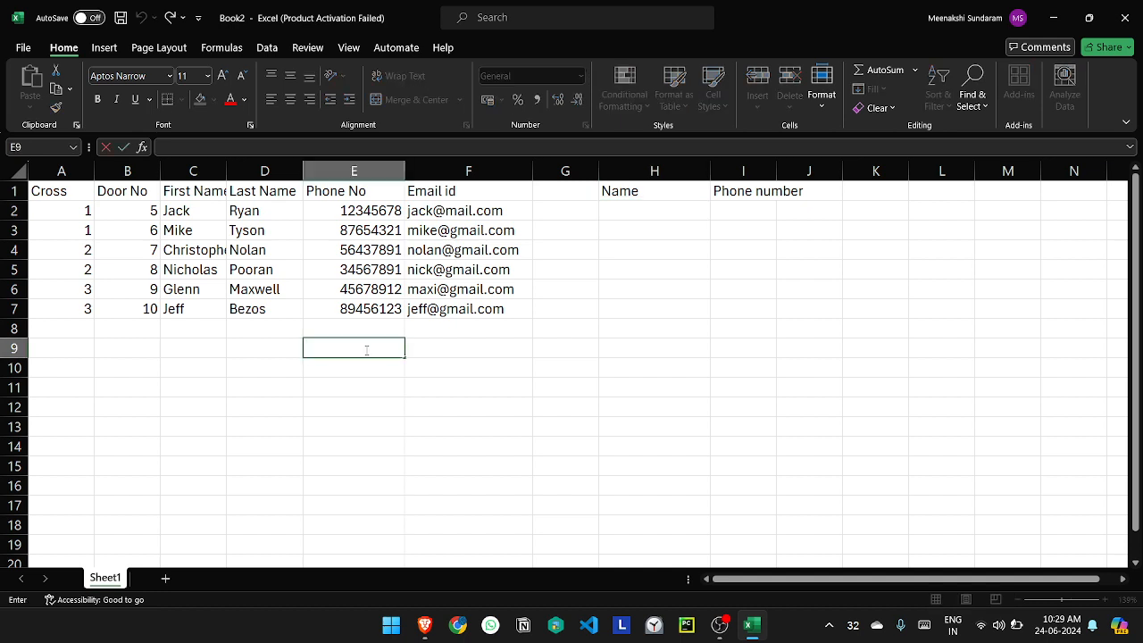
type("5.Jack - 1st cross")
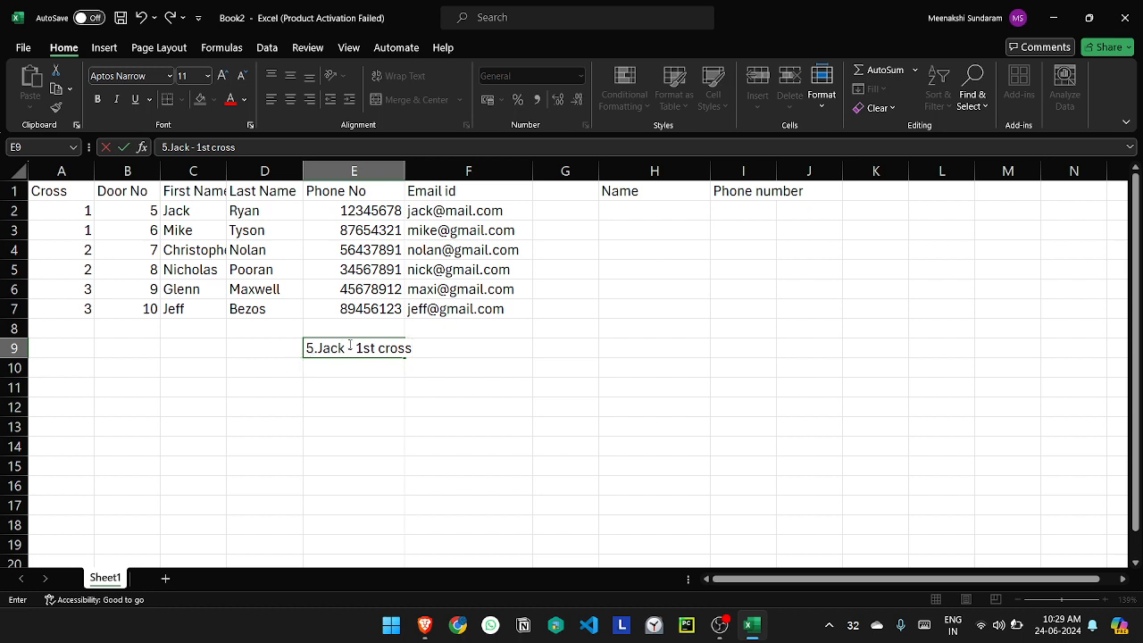
left_click(361, 382)
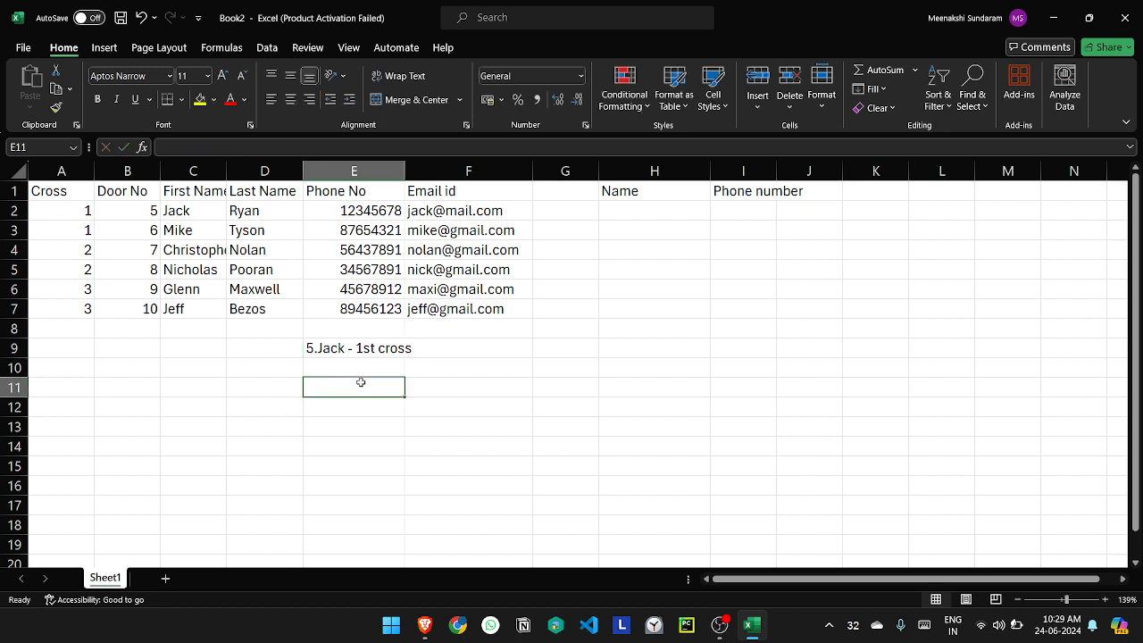
left_click(376, 362)
left_click(376, 353)
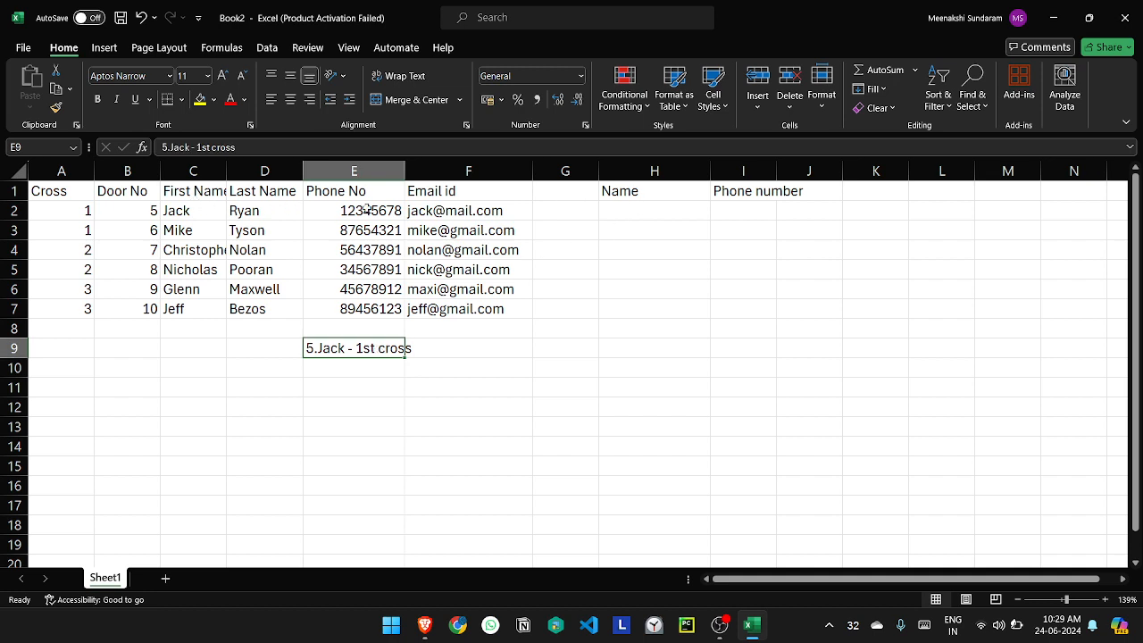
Step: Widen the Phone number column (I) and start a CONCAT formula in H2 with empty parentheses
left_click_drag(776, 171, 816, 170)
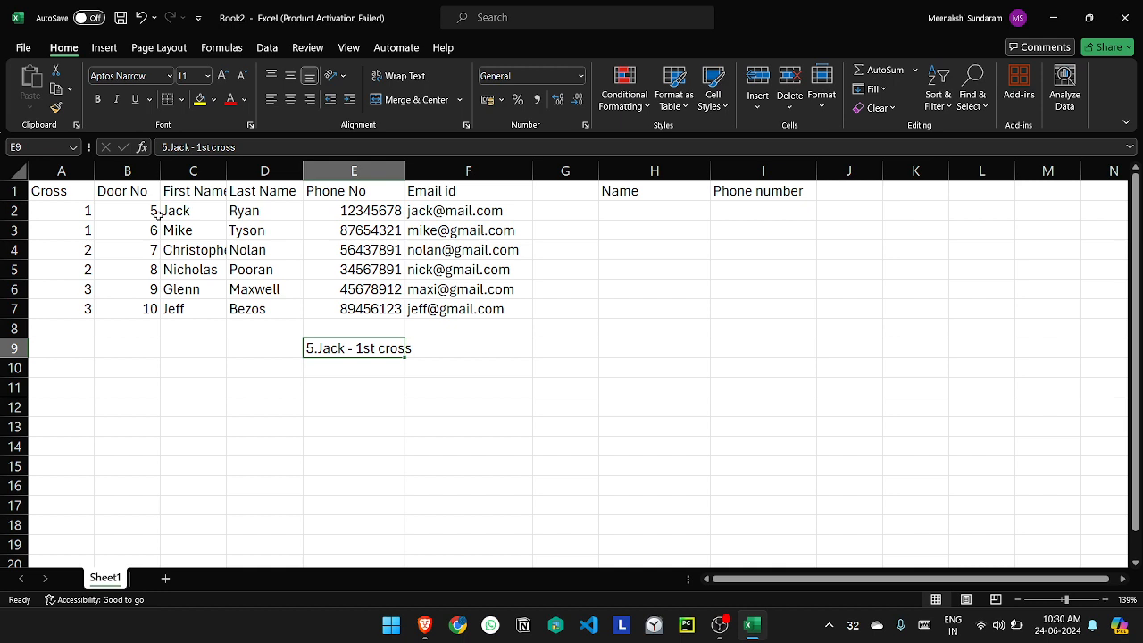
double_click(618, 207)
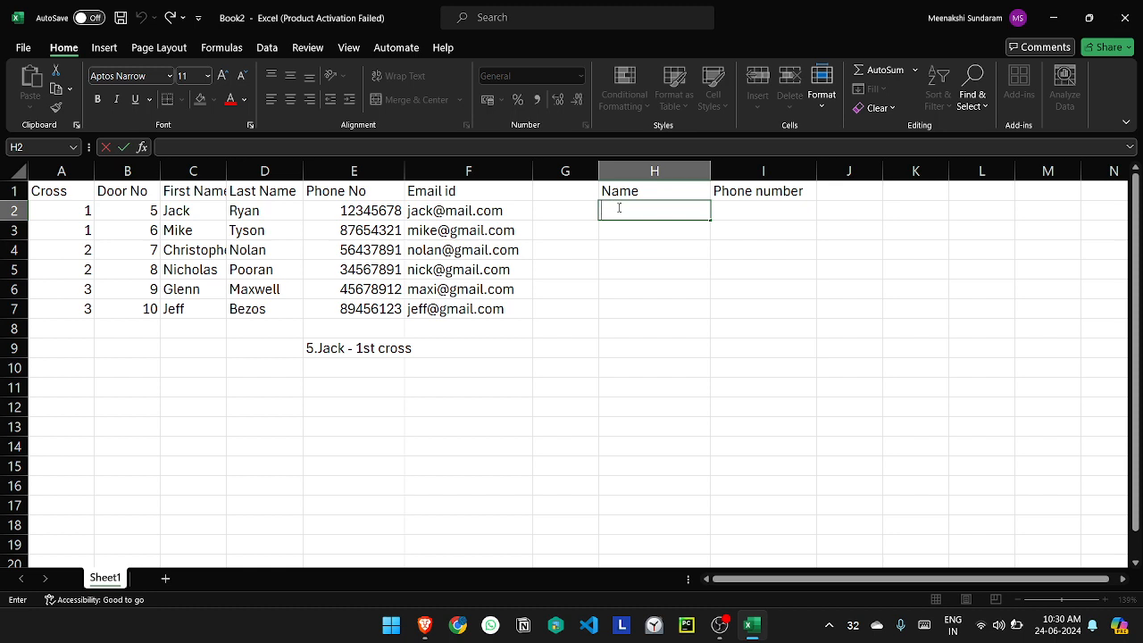
type("=")
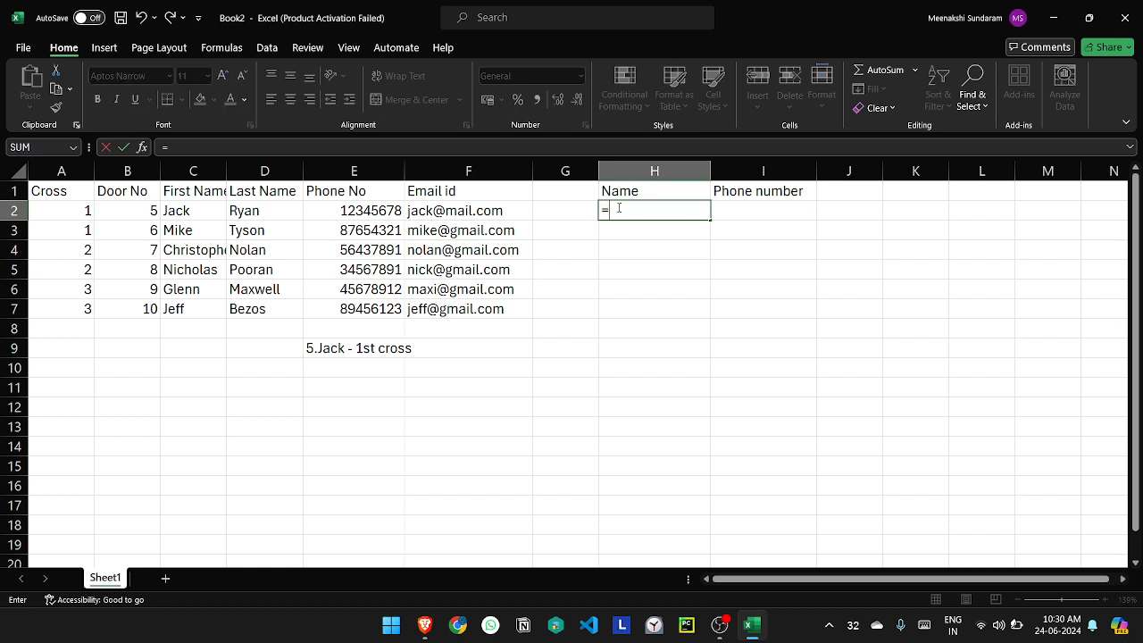
type("concat")
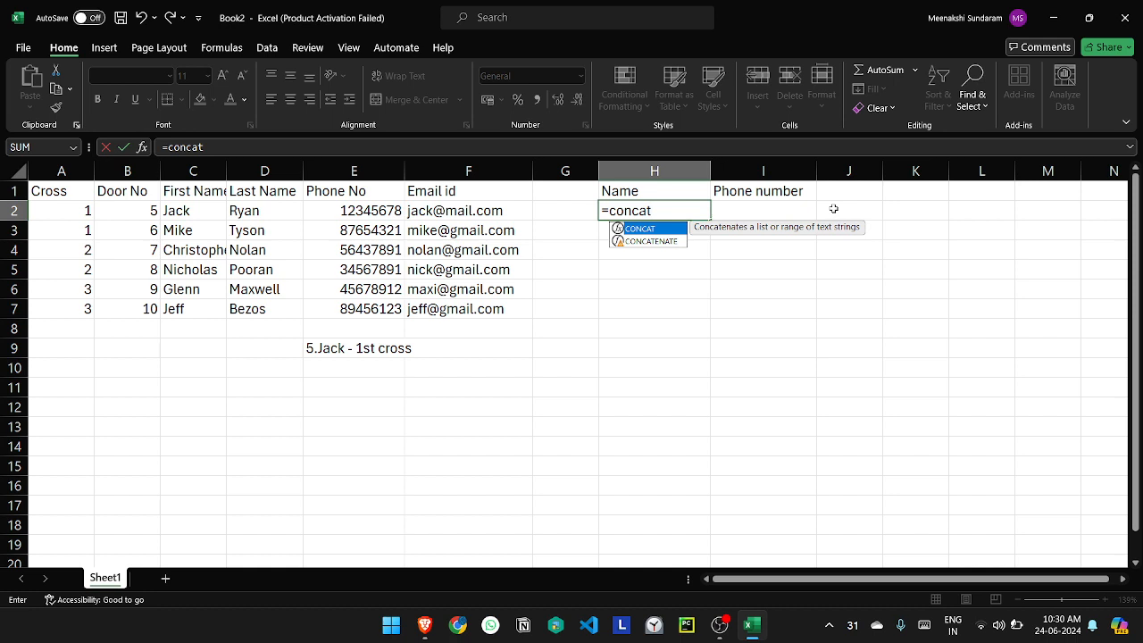
type("(")
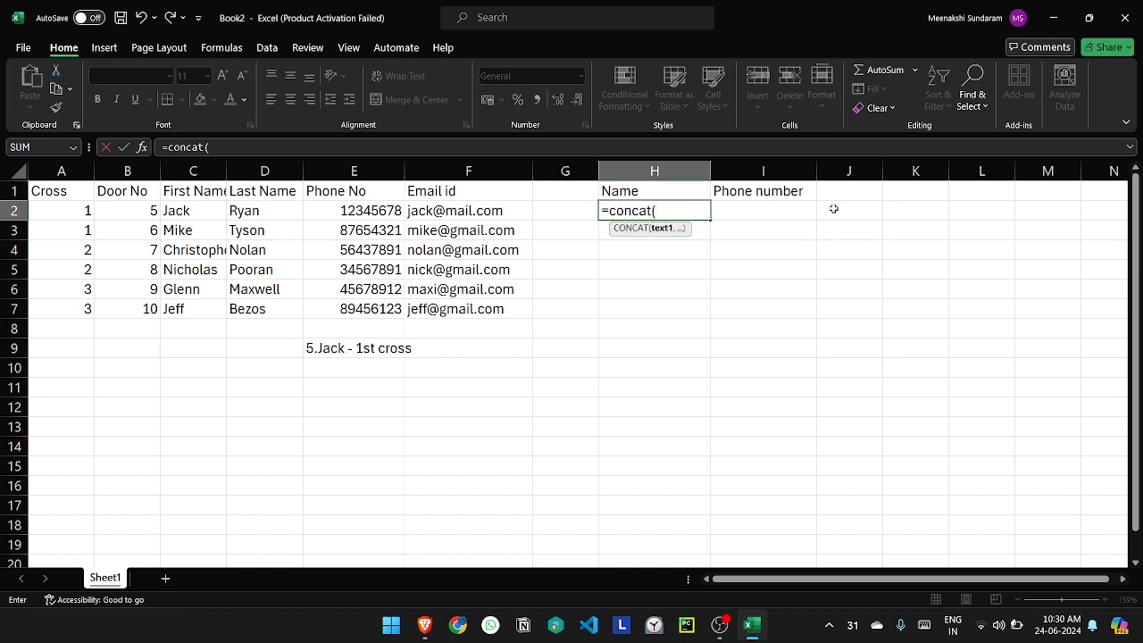
type(")")
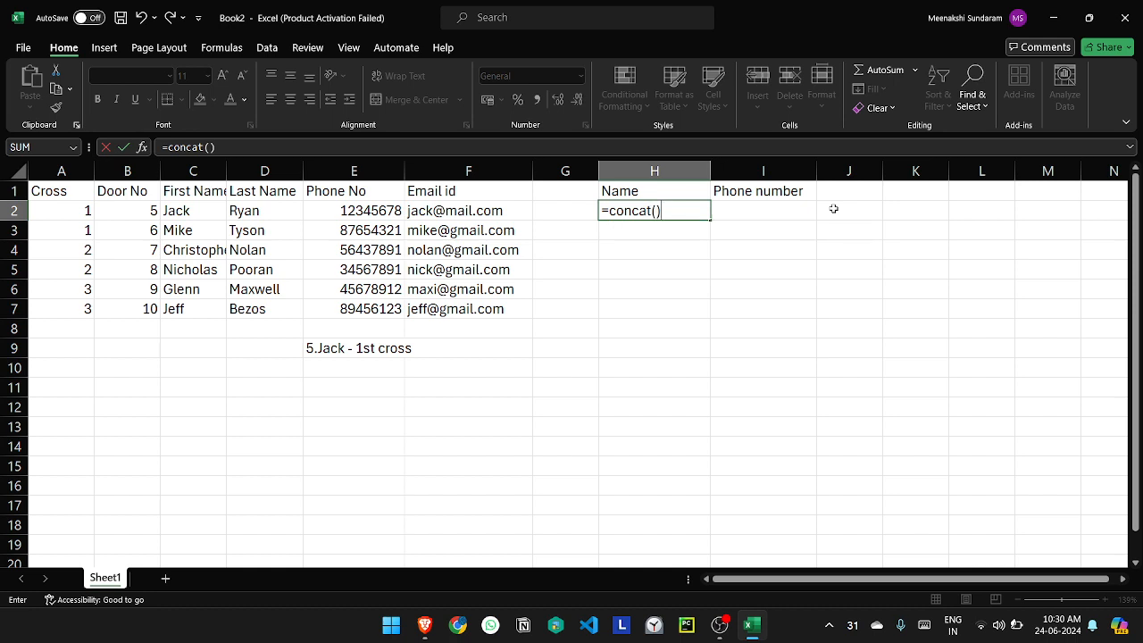
key("Return")
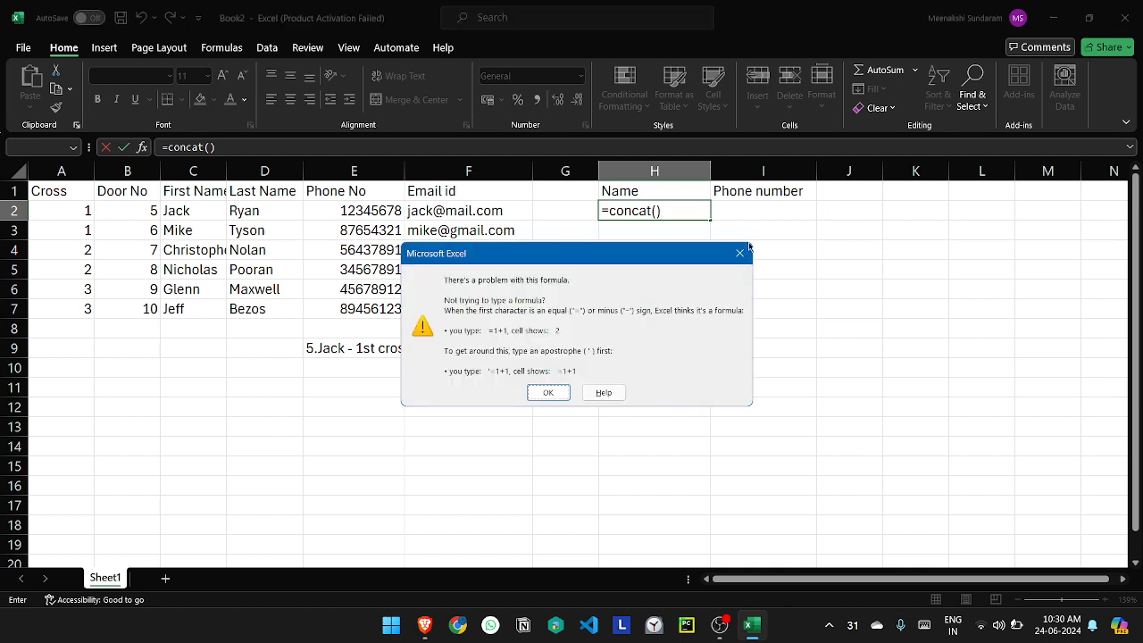
left_click(547, 389)
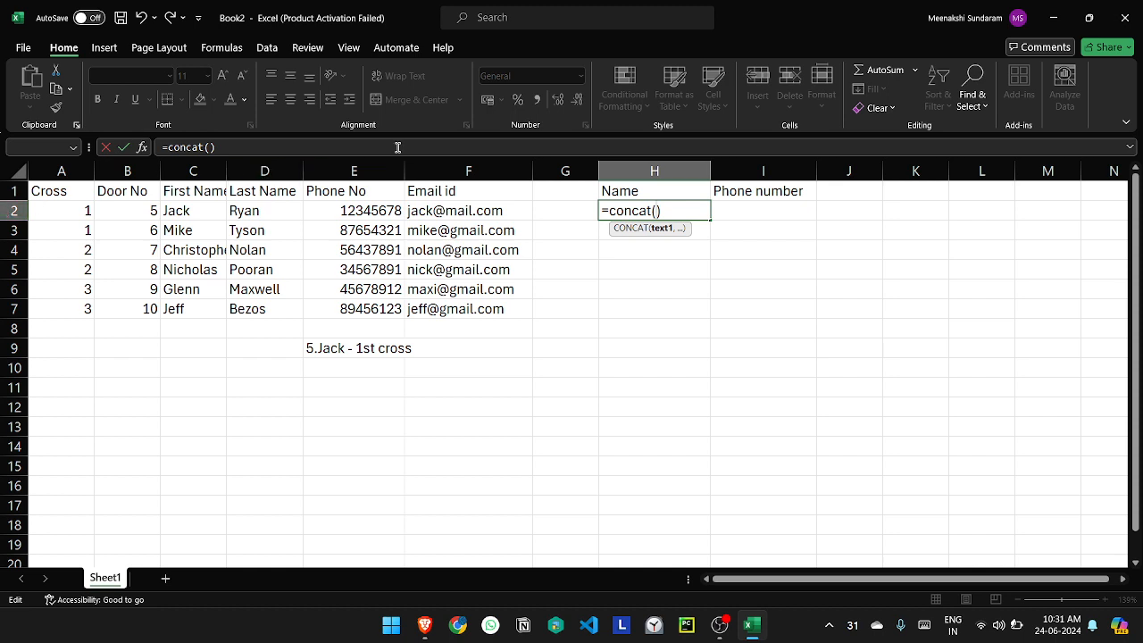
Step: Add the door number B2, a "." separator and the first name C2 as arguments of the CONCAT formula in H2
type("b2")
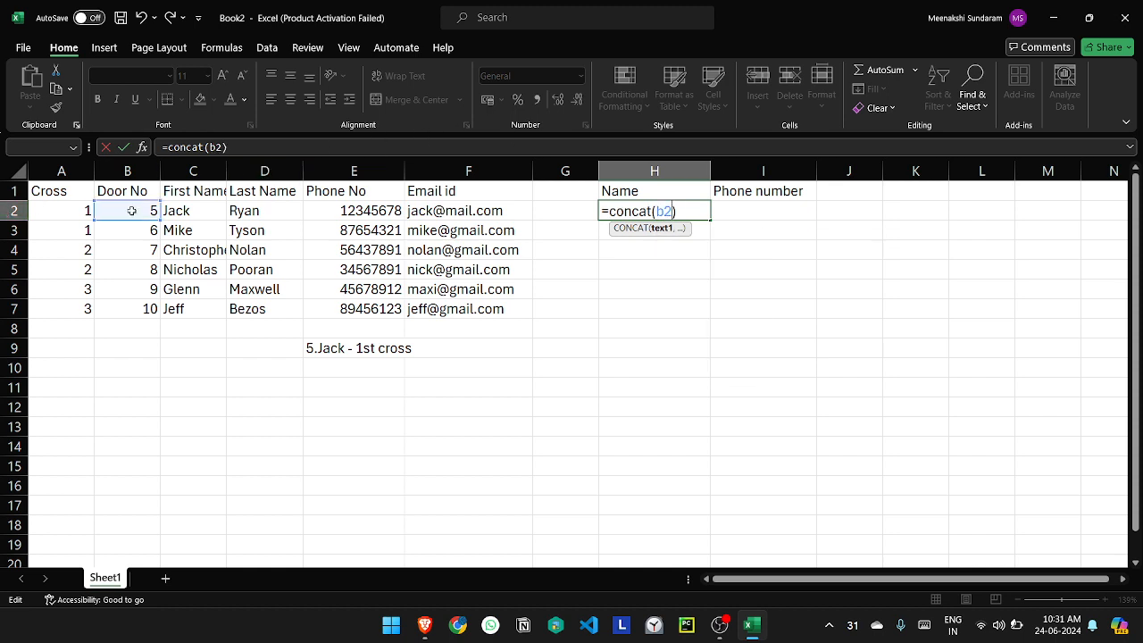
type(",")
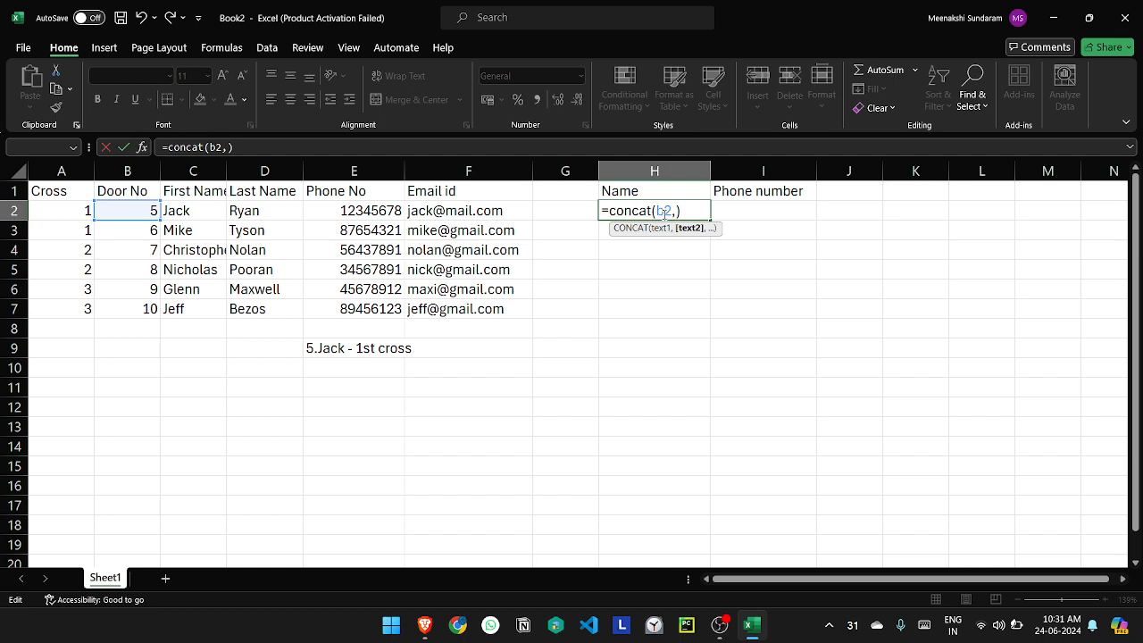
type("\".\",")
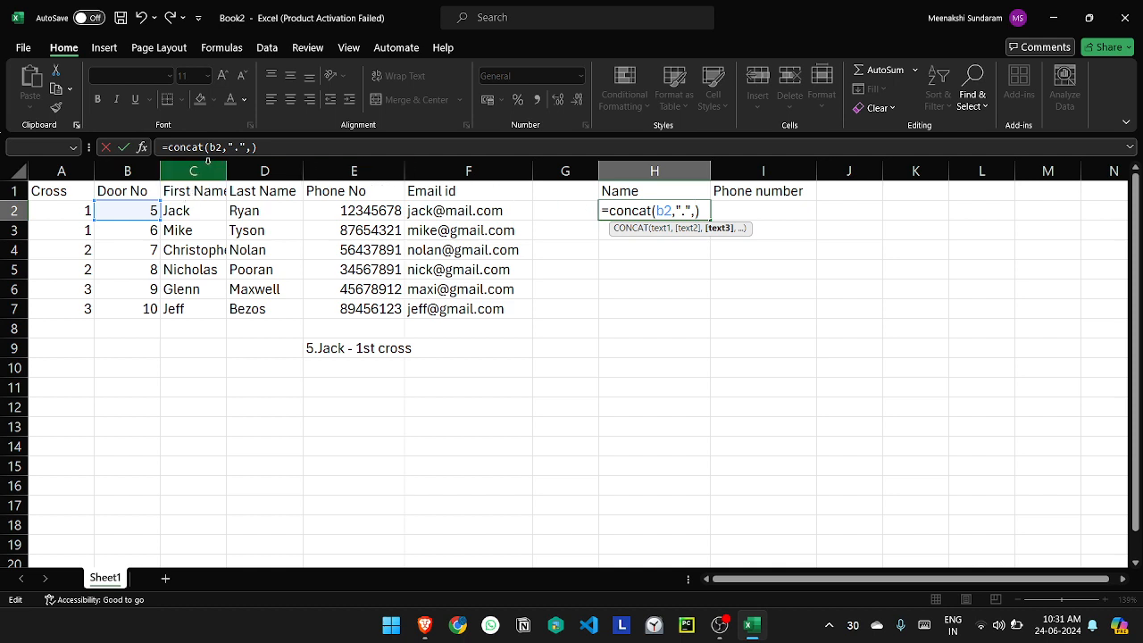
type("c2")
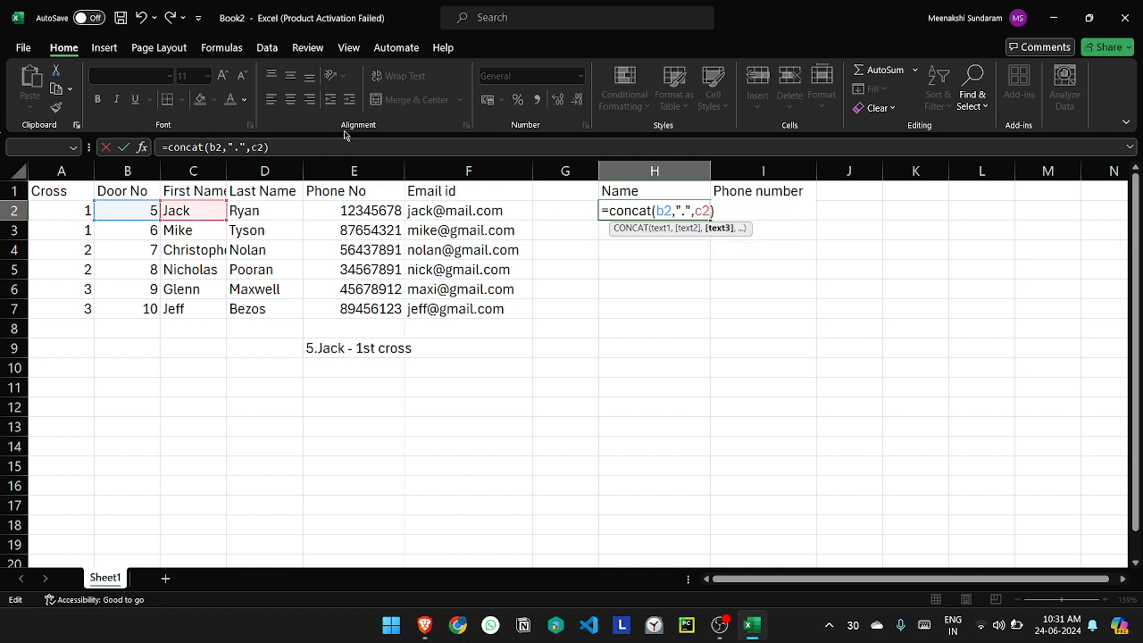
type(",")
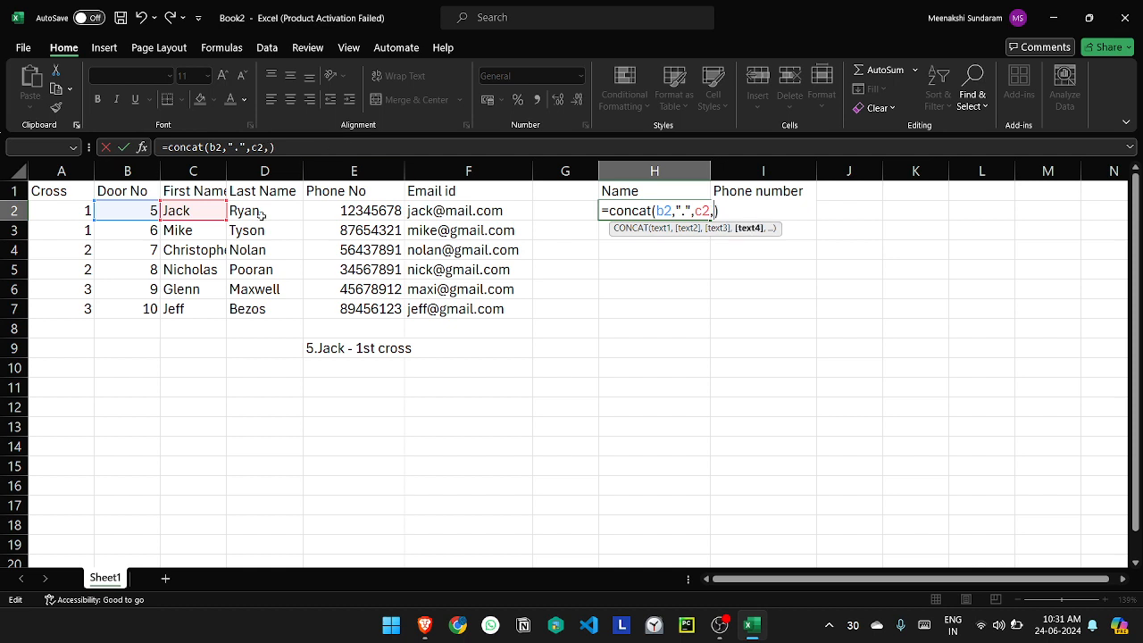
type("\" - \",")
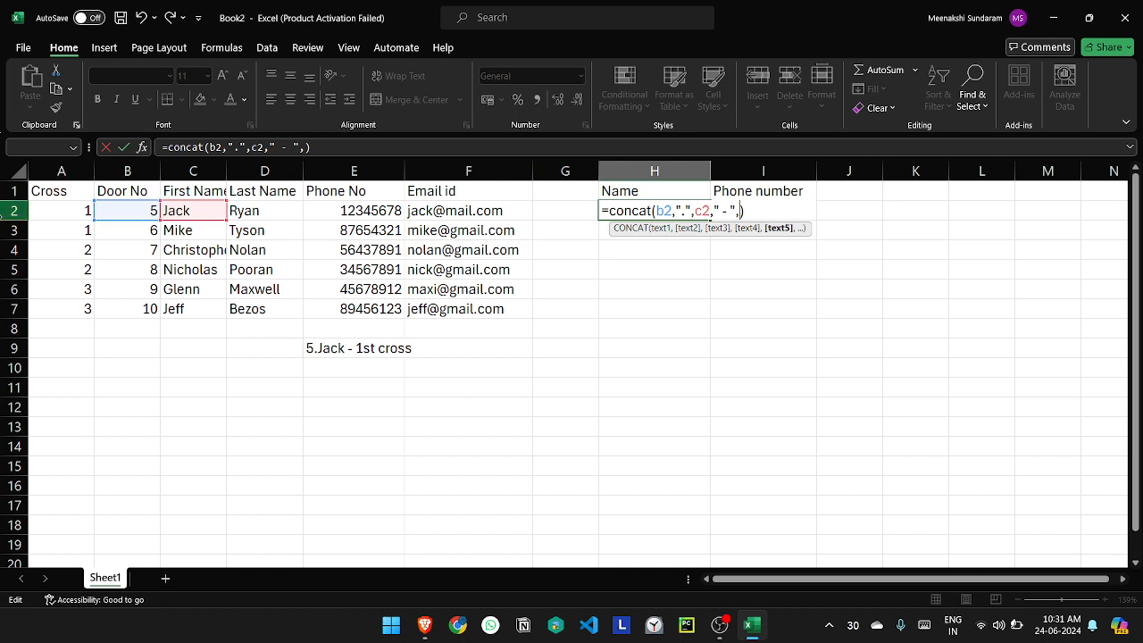
Step: Complete the H2 formula with the arguments " - ", A2 and " st cross", and commit it
type("a2")
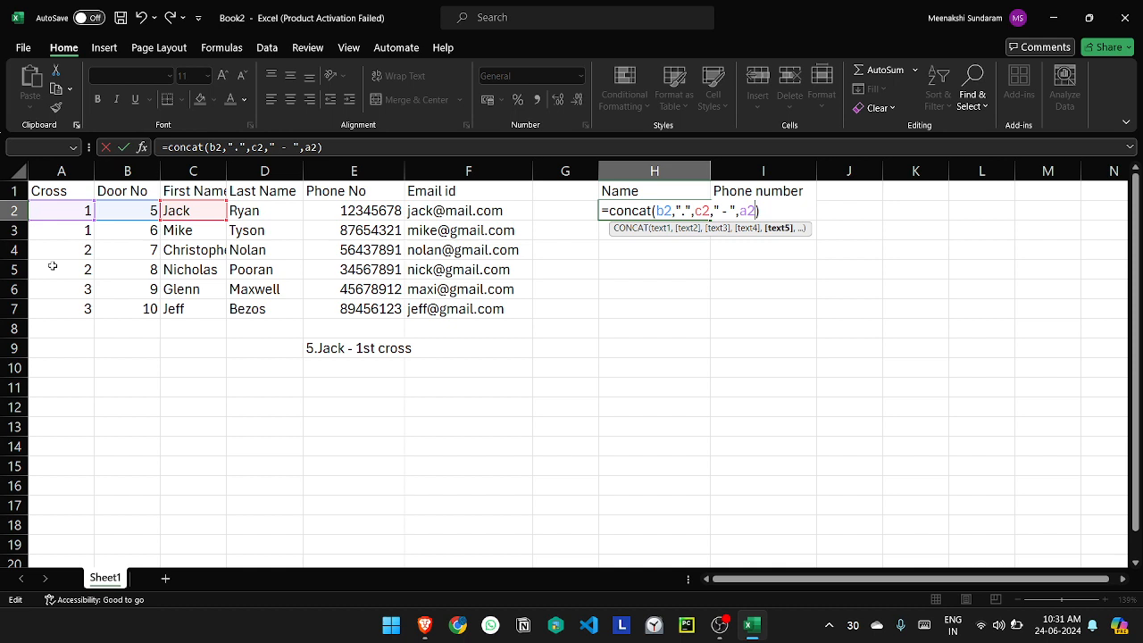
type(",")
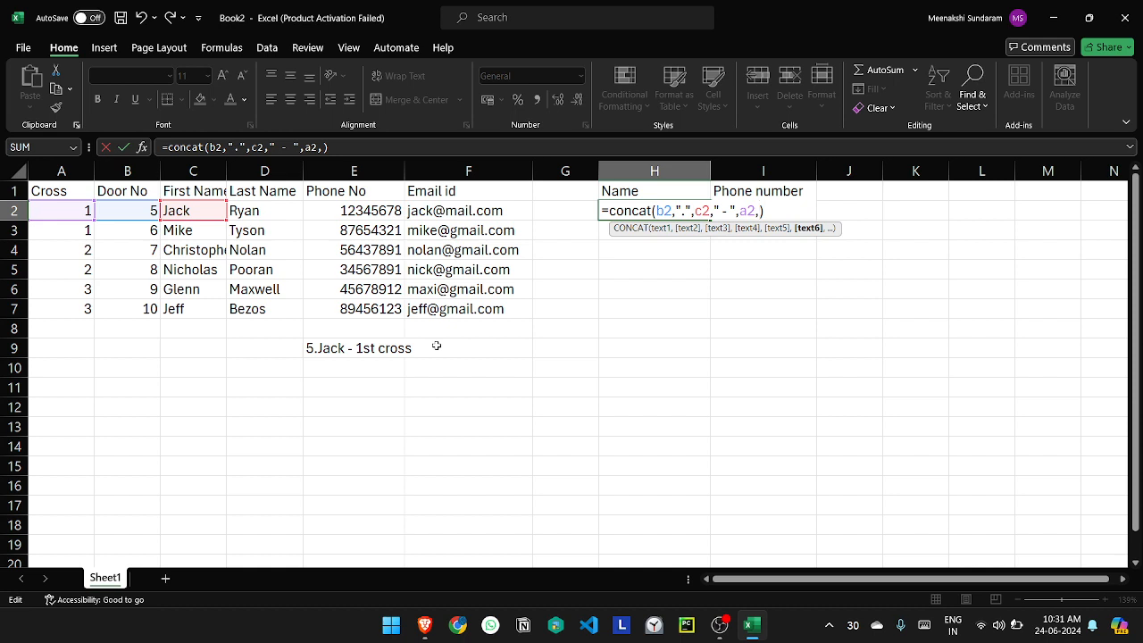
type("\" st cross")
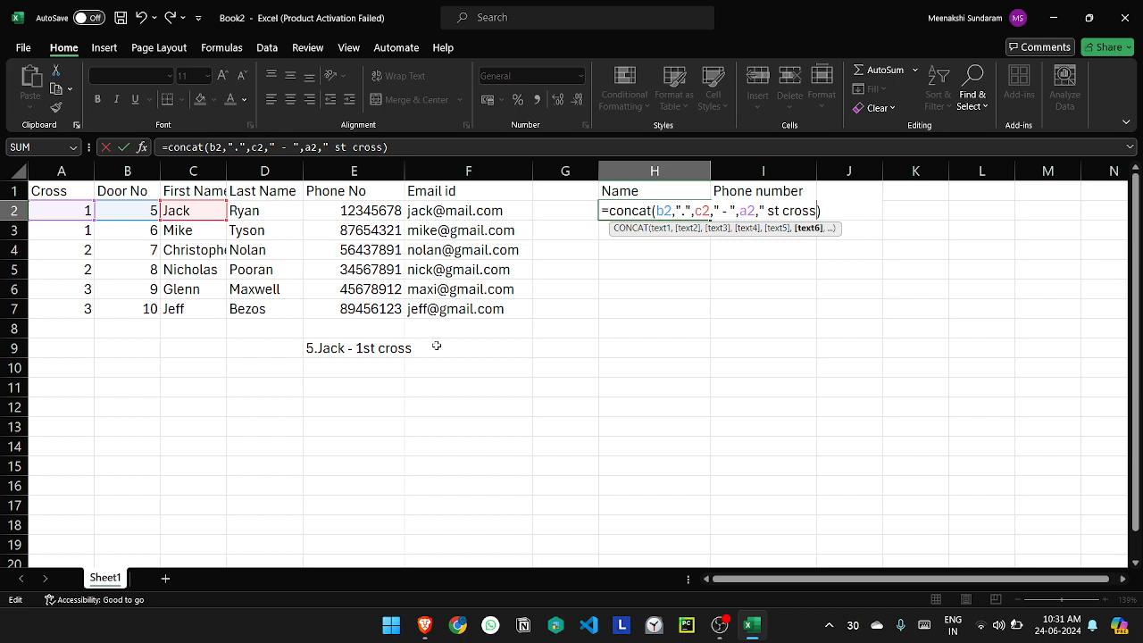
type("\"")
key("Return")
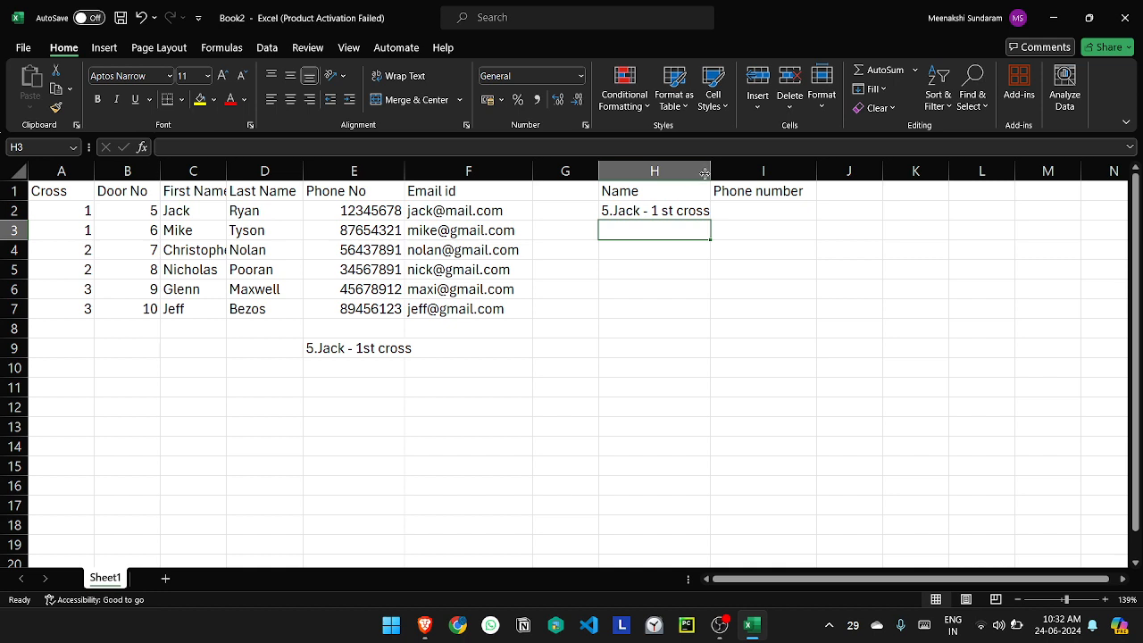
Step: Widen the Name column (H) and fill the H2 formula down through H4
left_click_drag(704, 174, 719, 165)
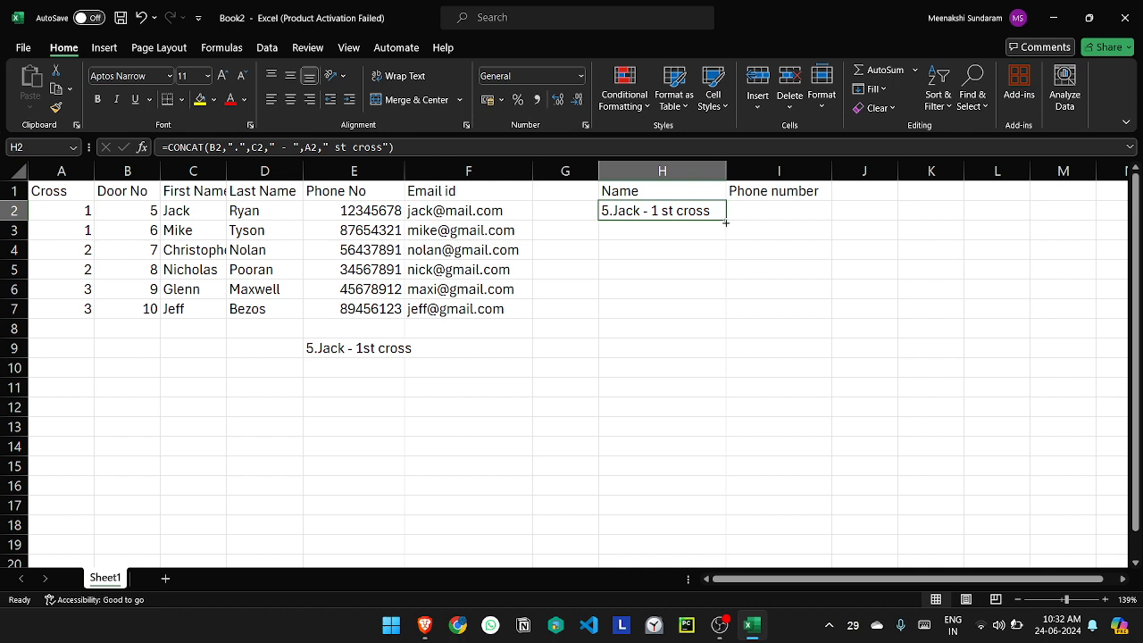
left_click_drag(726, 223, 726, 223)
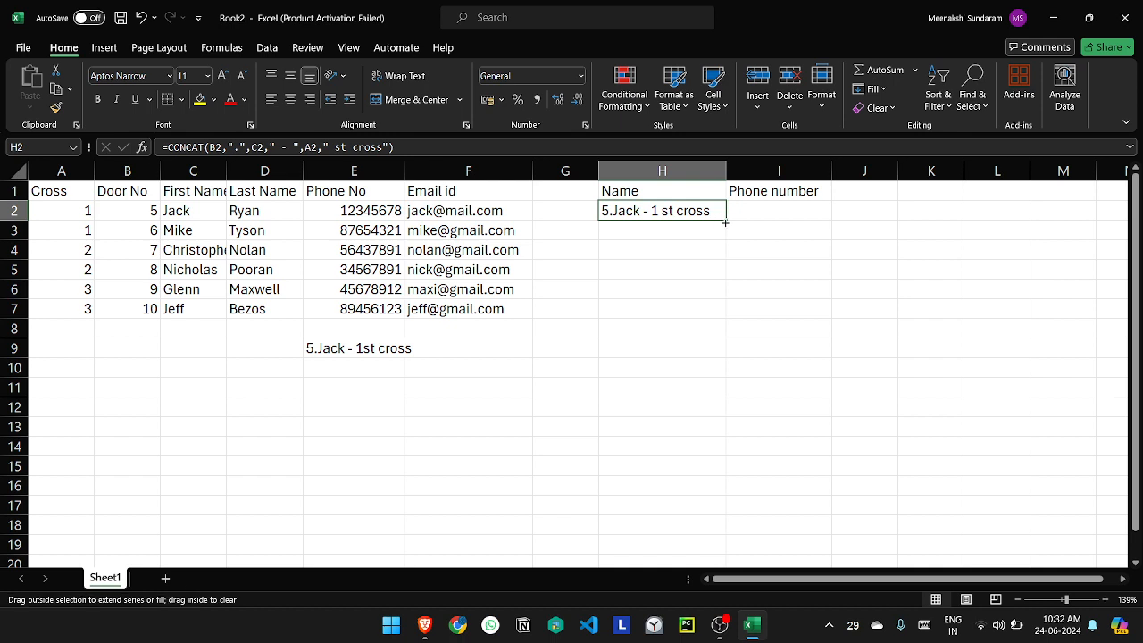
left_click_drag(726, 225, 703, 243)
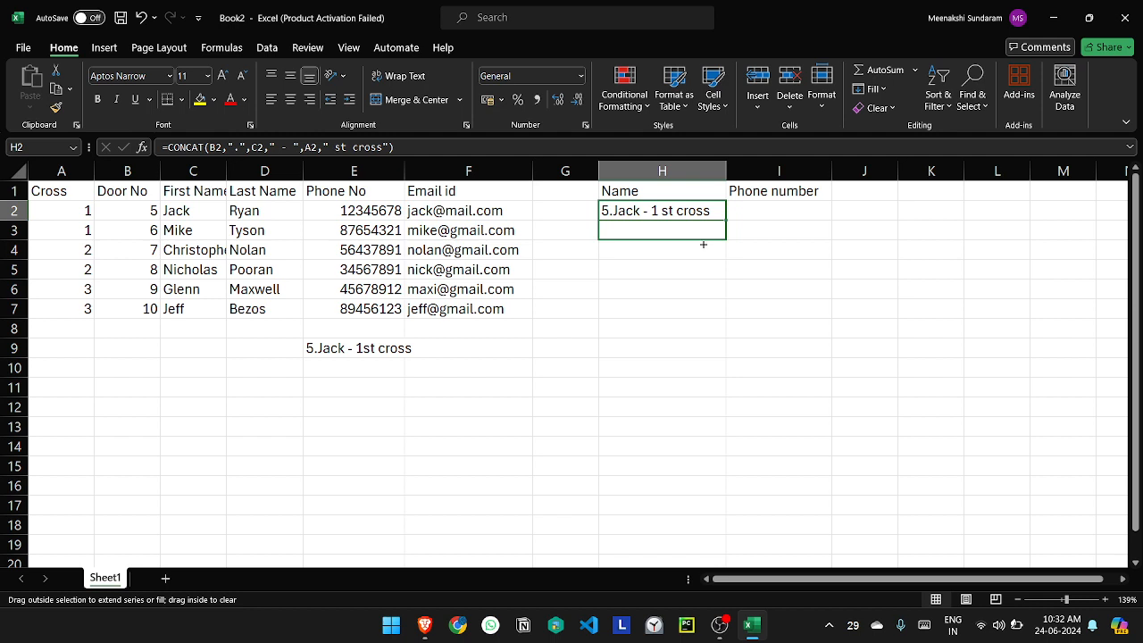
left_click_drag(704, 244, 701, 241)
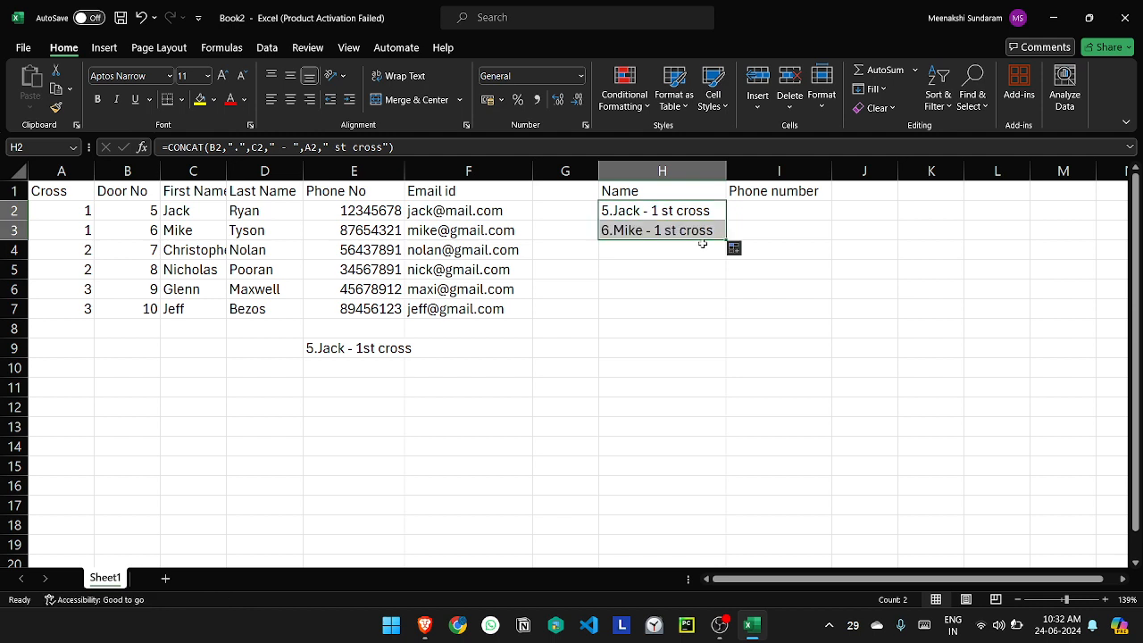
left_click(615, 229)
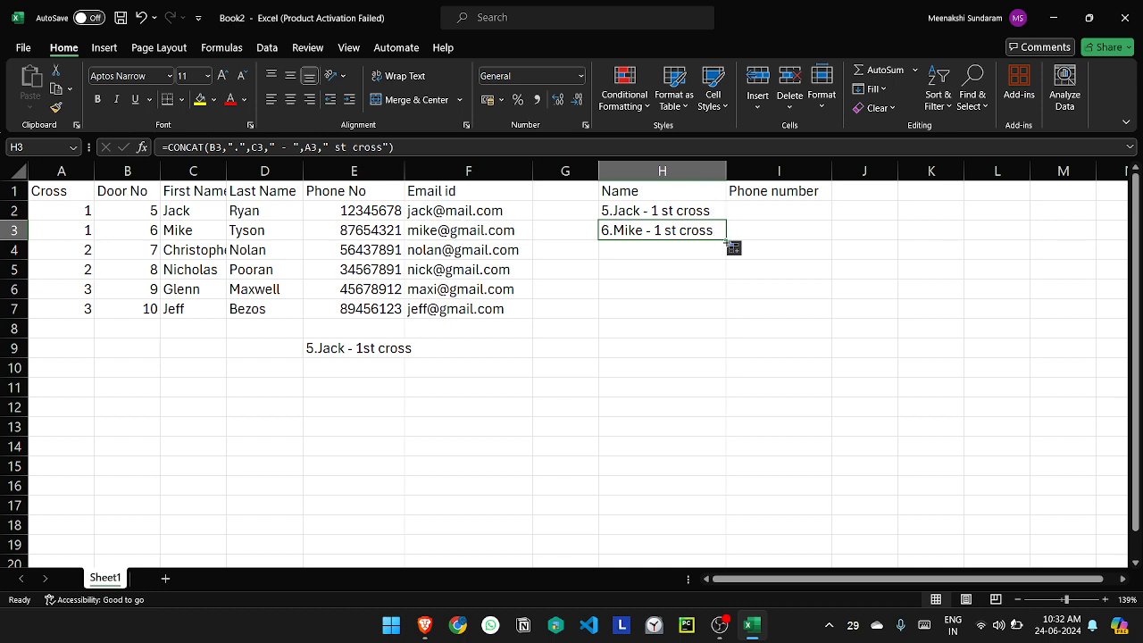
left_click_drag(728, 241, 727, 258)
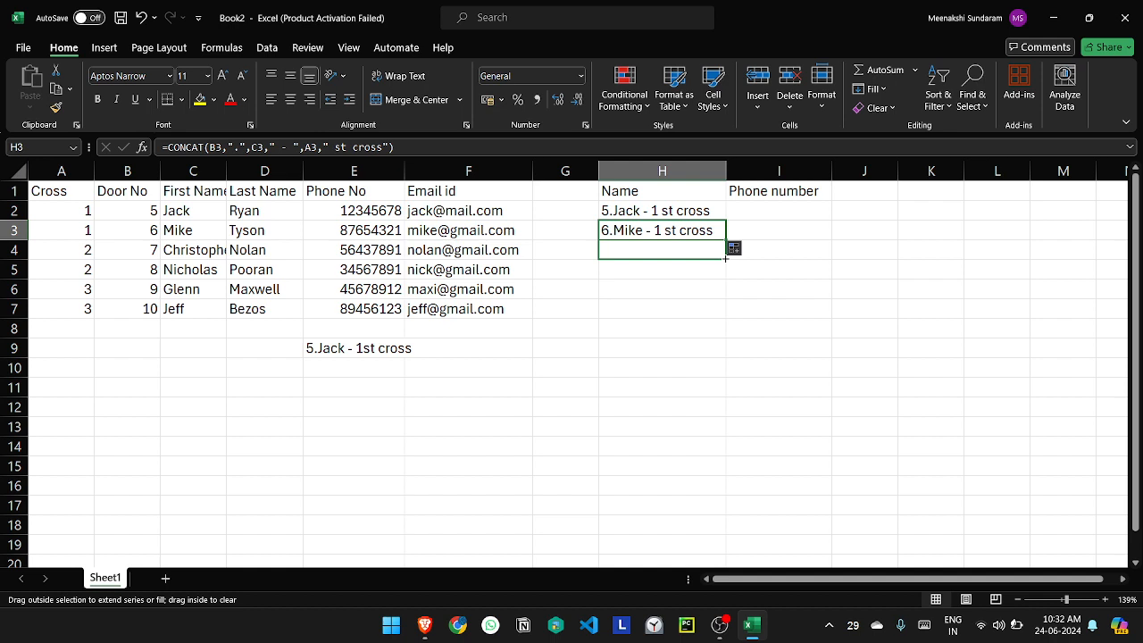
left_click_drag(727, 258, 727, 258)
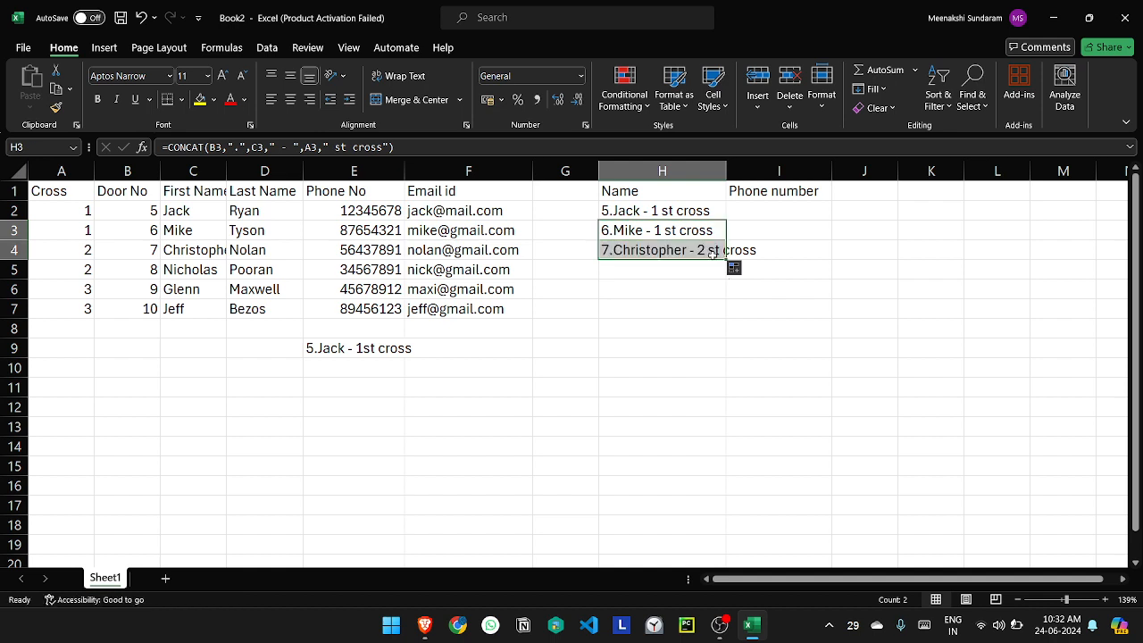
left_click(679, 282)
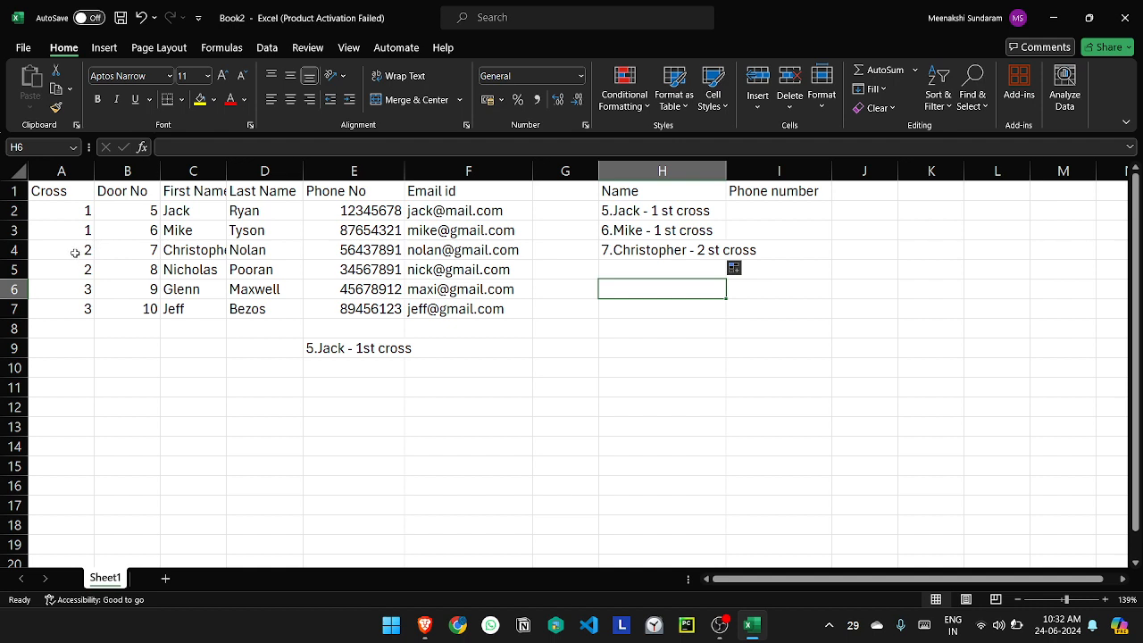
Step: Edit the CONCAT formula in H4 so its last text argument reads "nd cross", without a leading space
left_click(718, 250)
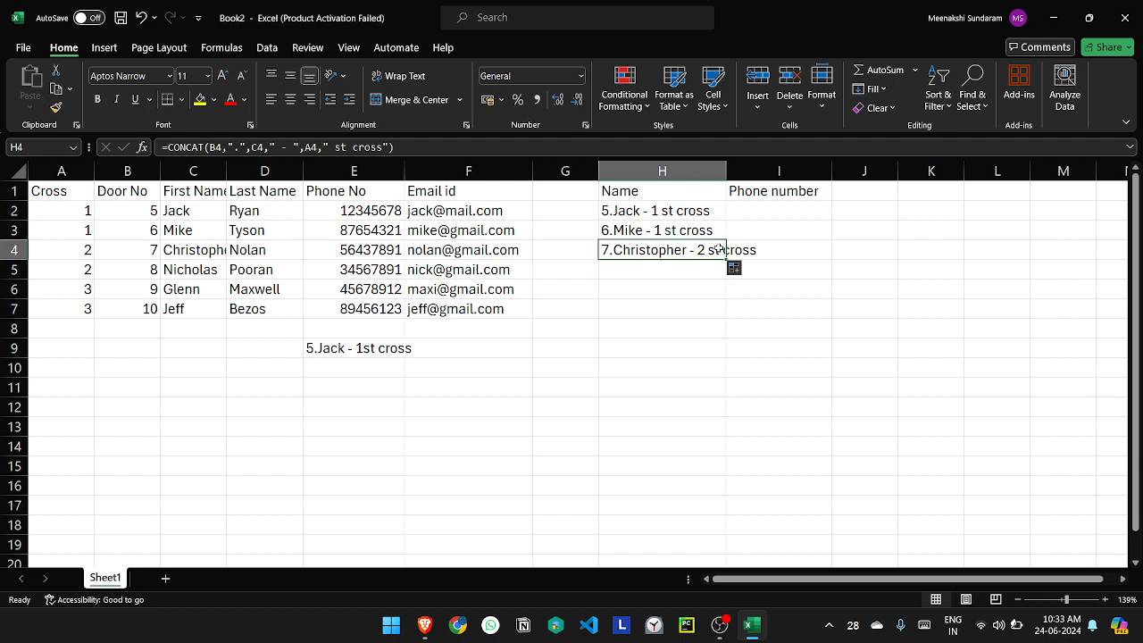
double_click(719, 250)
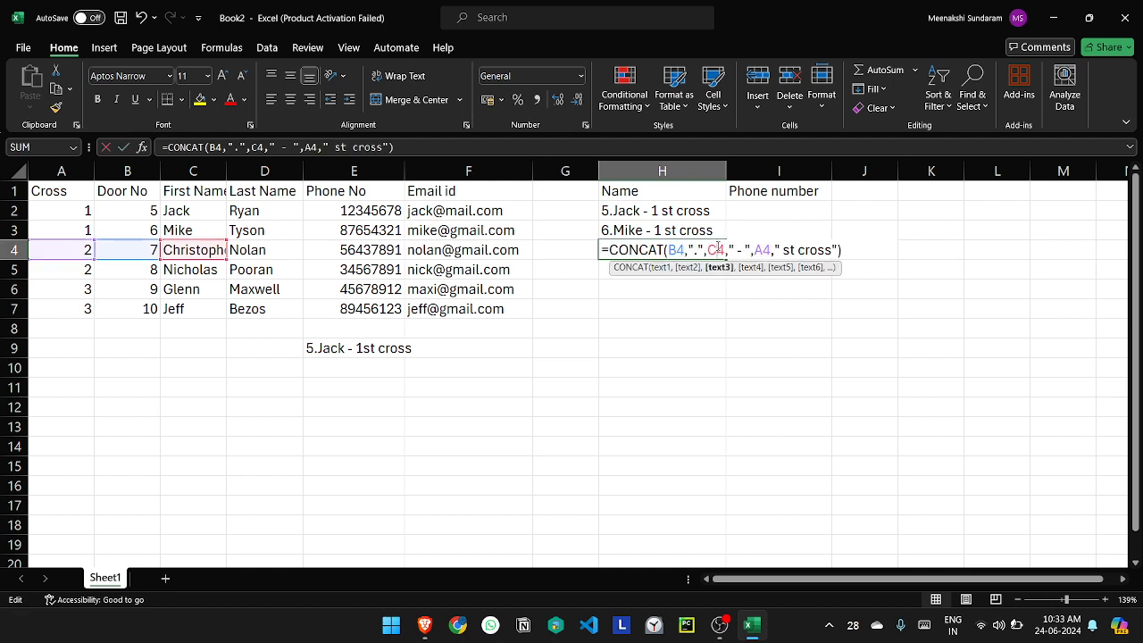
left_click(782, 250)
key("BackSpace")
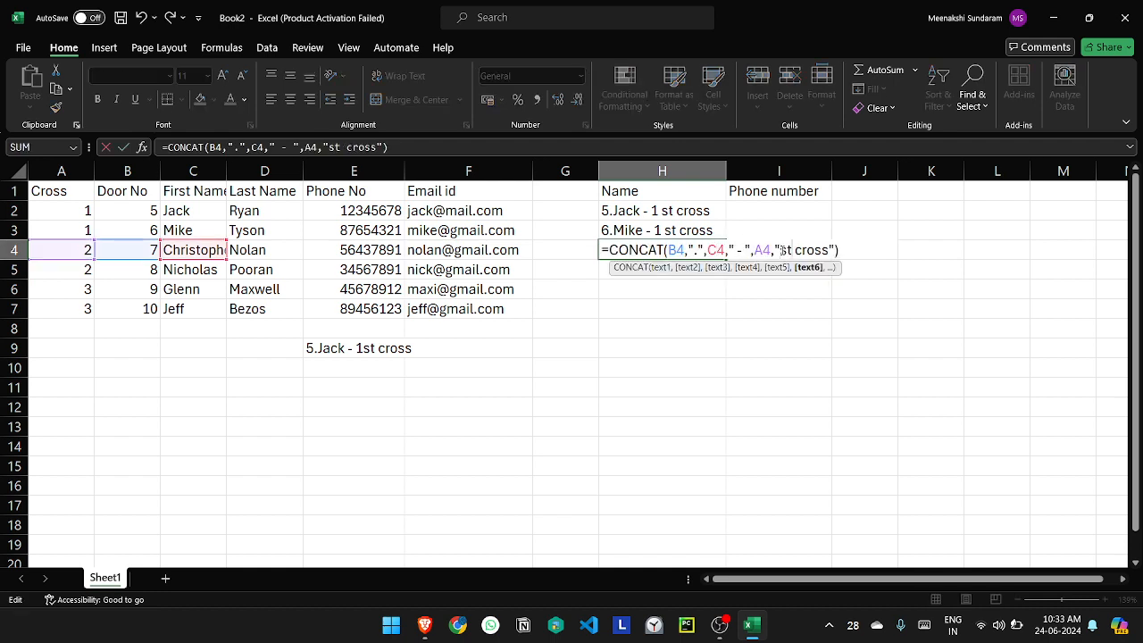
key("Delete")
key("Delete")
type("nd")
key("Return")
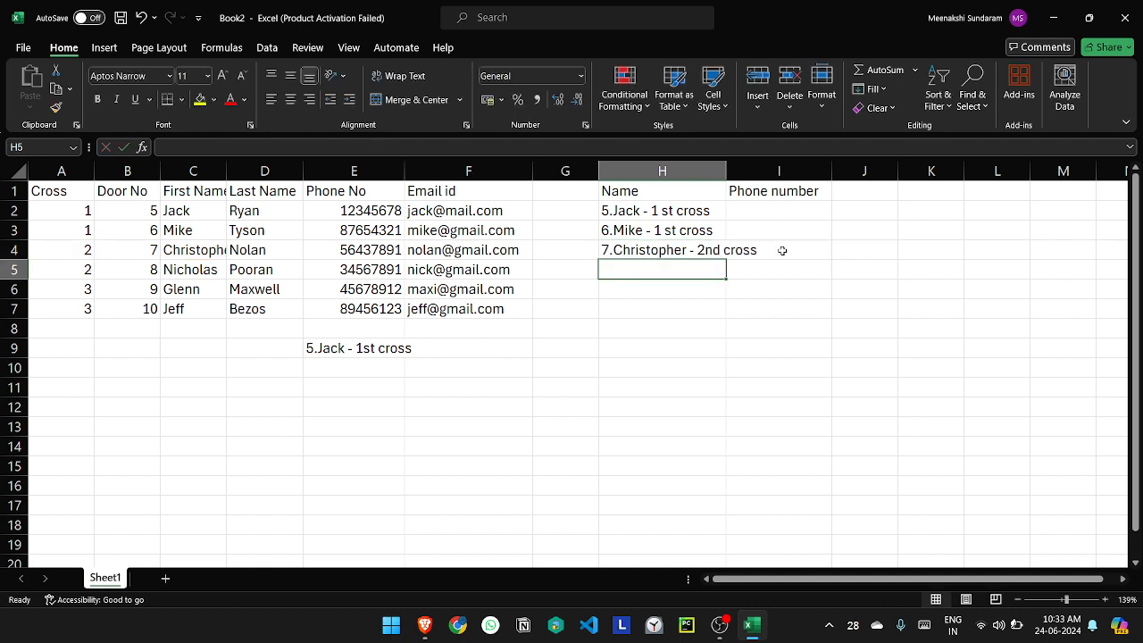
Step: Fill the H4 formula down into H5 for the other 2nd cross contact
left_click(737, 256)
left_click(695, 265)
left_click(689, 254)
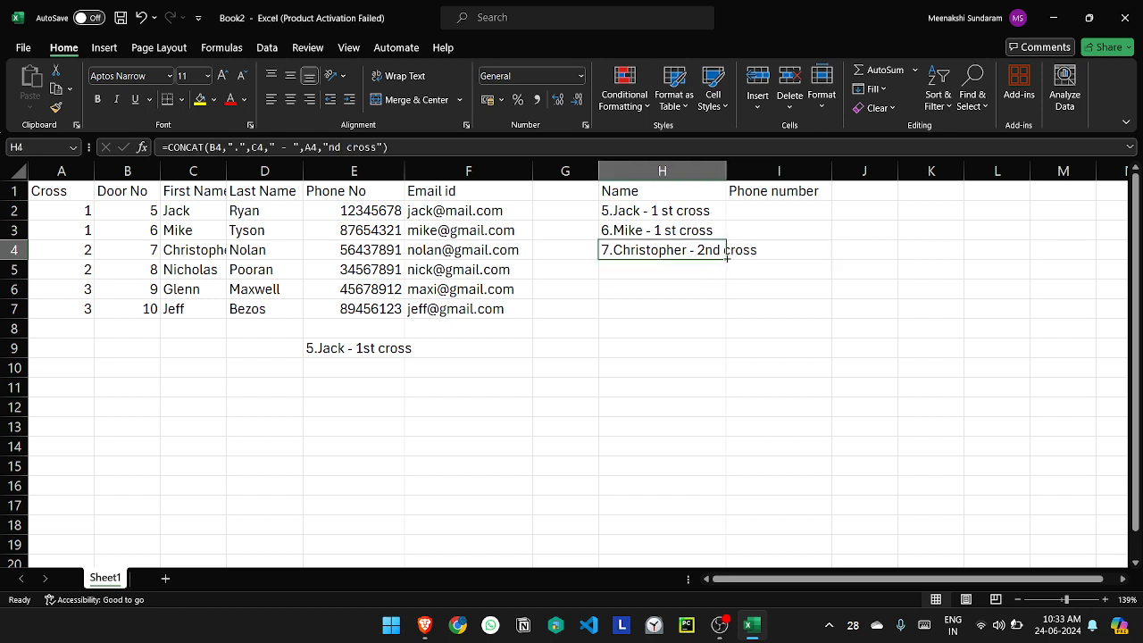
left_click_drag(727, 257, 723, 273)
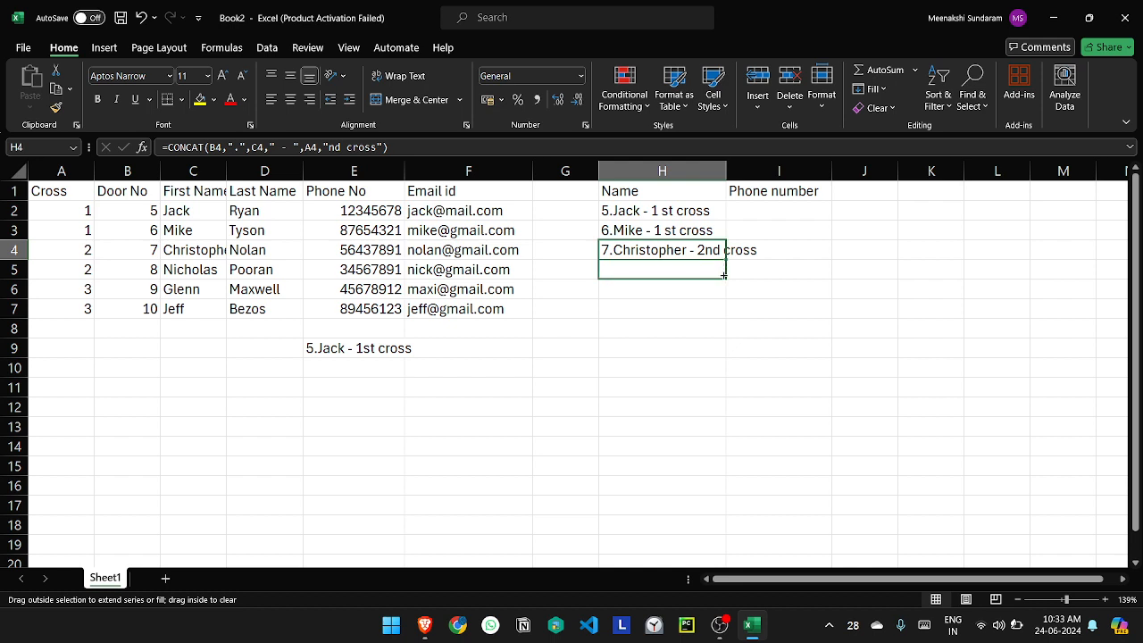
left_click_drag(723, 275, 724, 275)
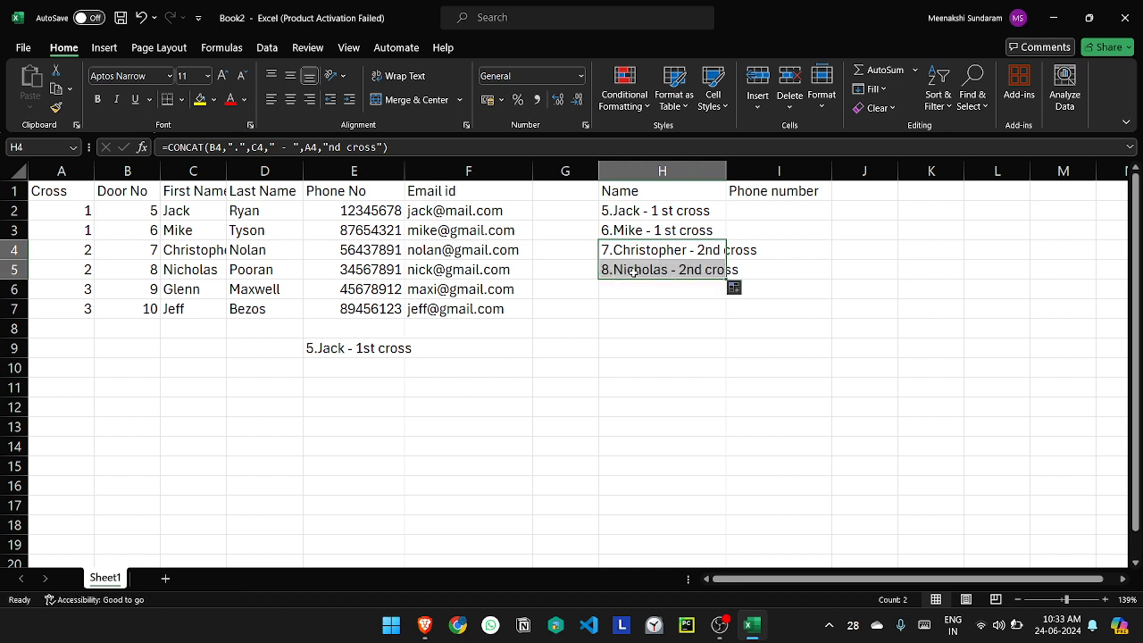
left_click(697, 291)
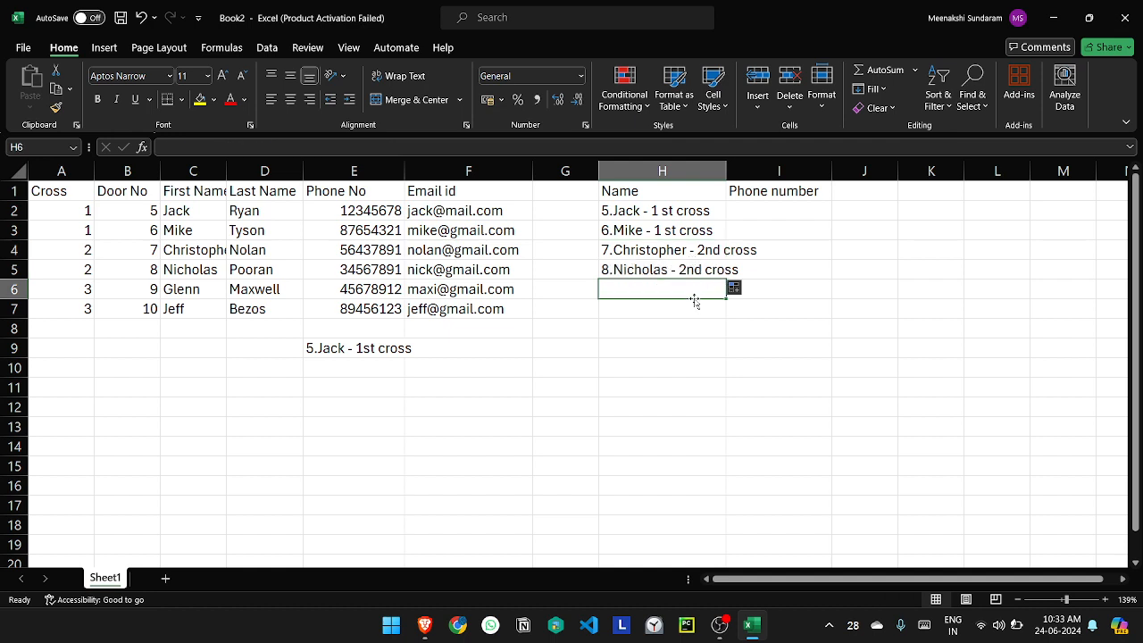
left_click(708, 273)
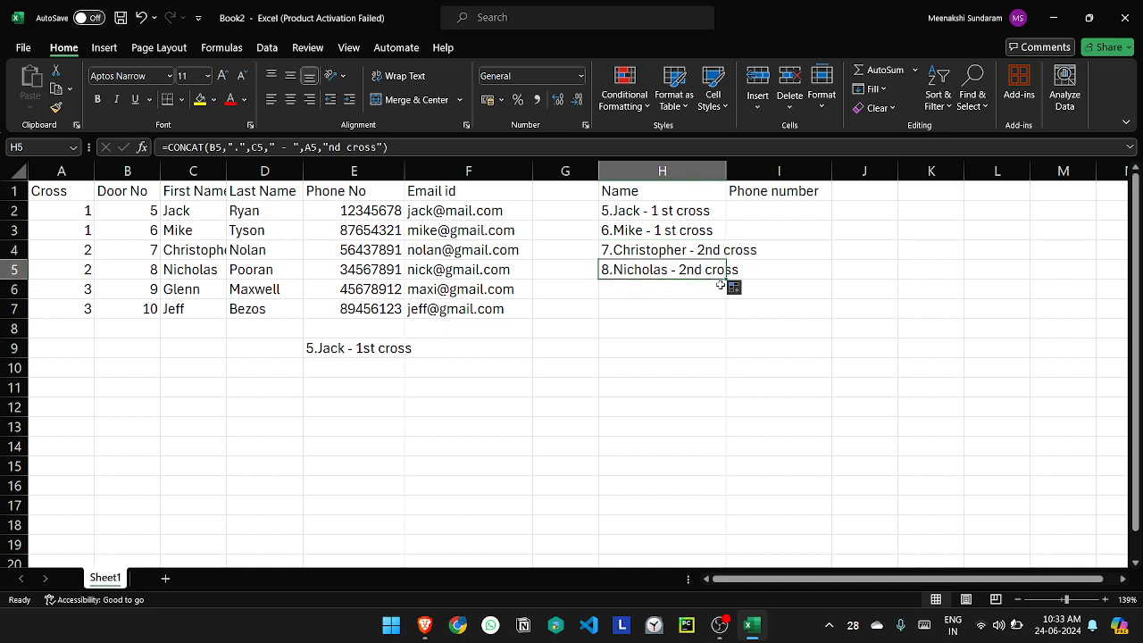
left_click_drag(725, 279, 715, 296)
left_click(707, 291)
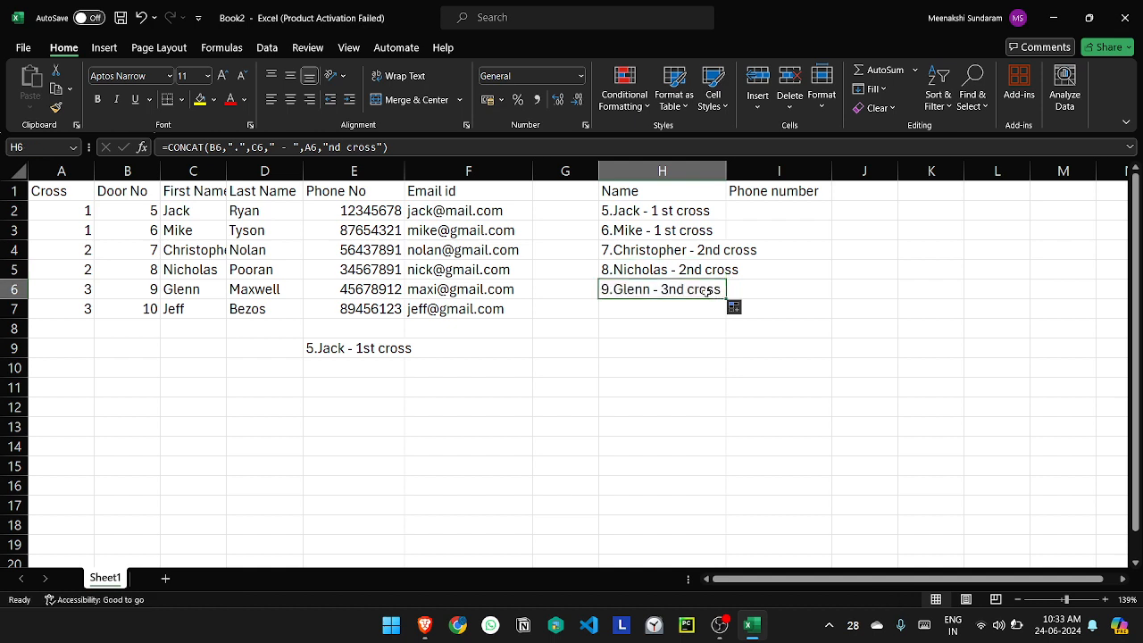
double_click(674, 290)
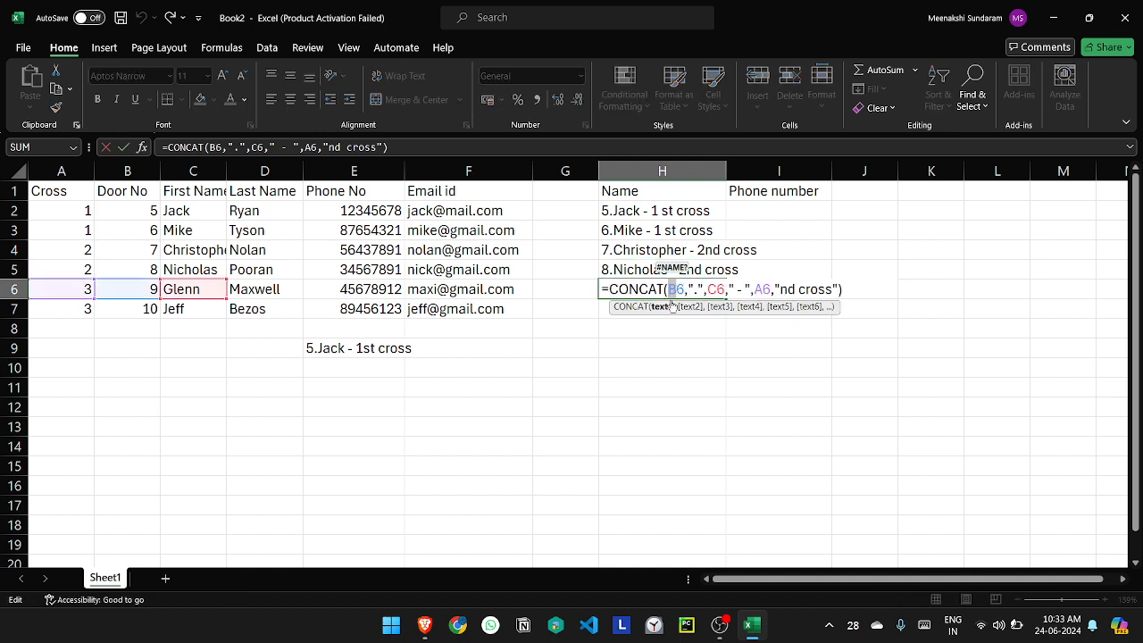
key("BackSpace")
type("H")
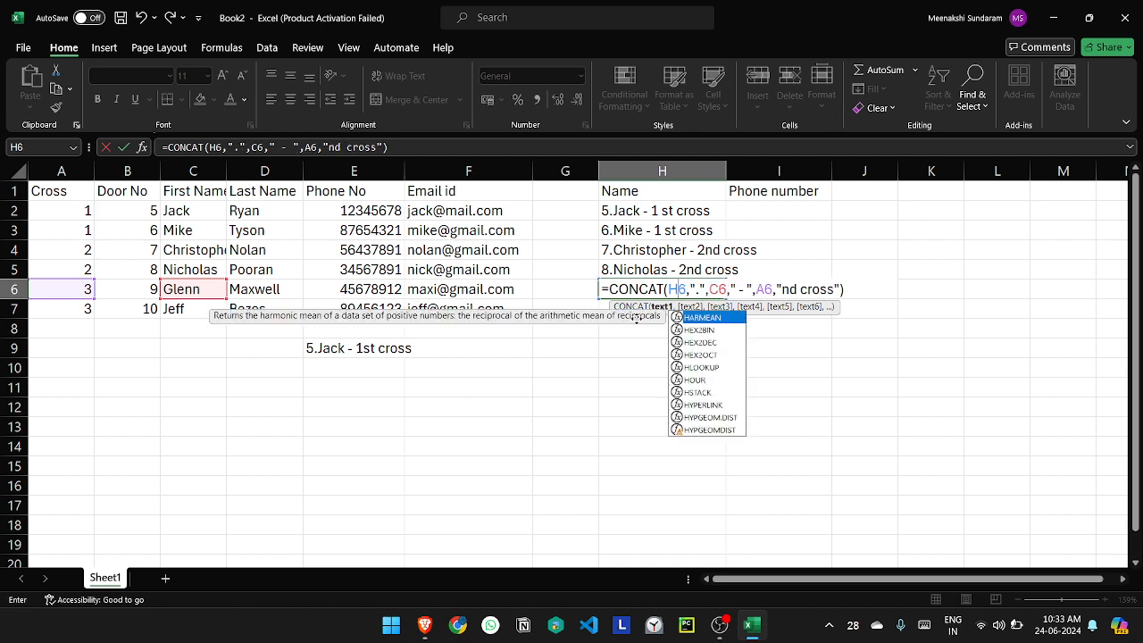
left_click(622, 274)
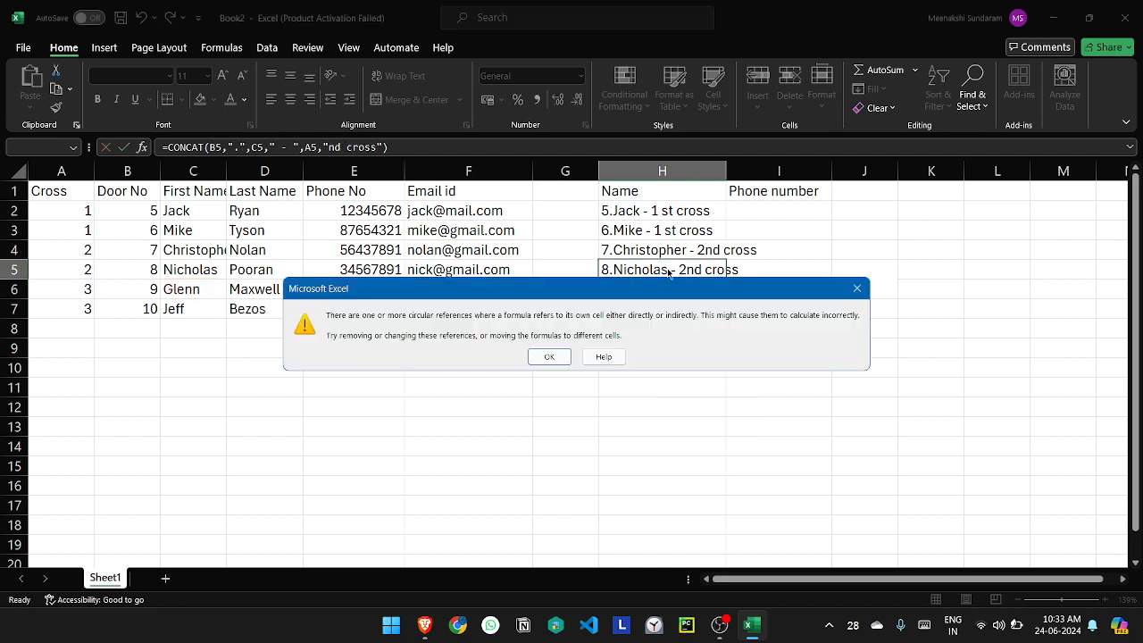
left_click(549, 356)
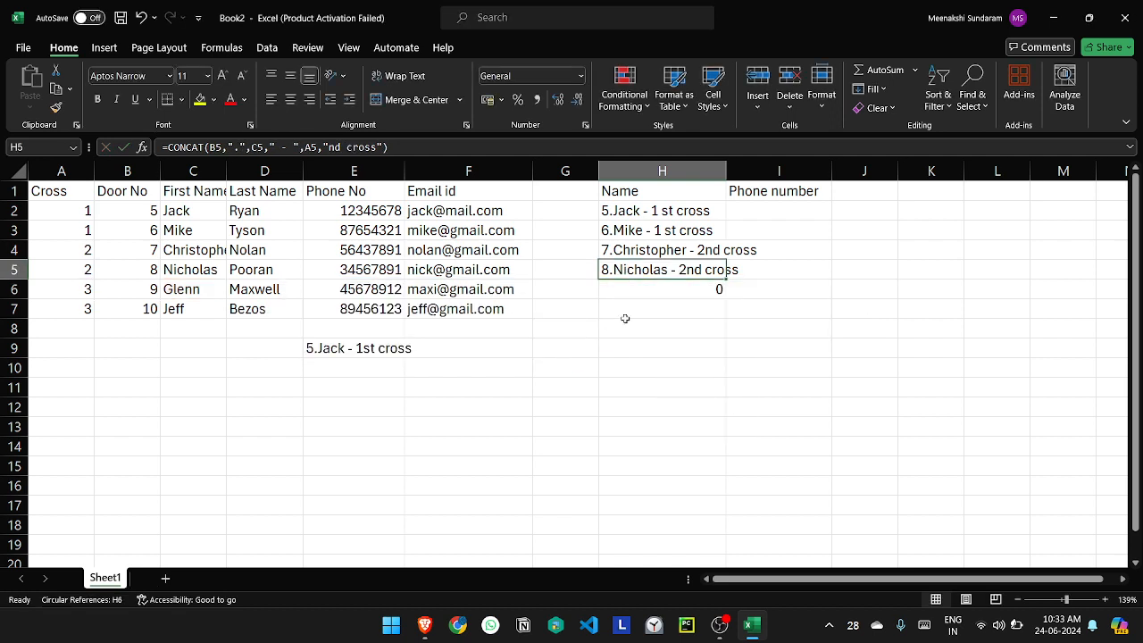
left_click(675, 290)
key("Delete")
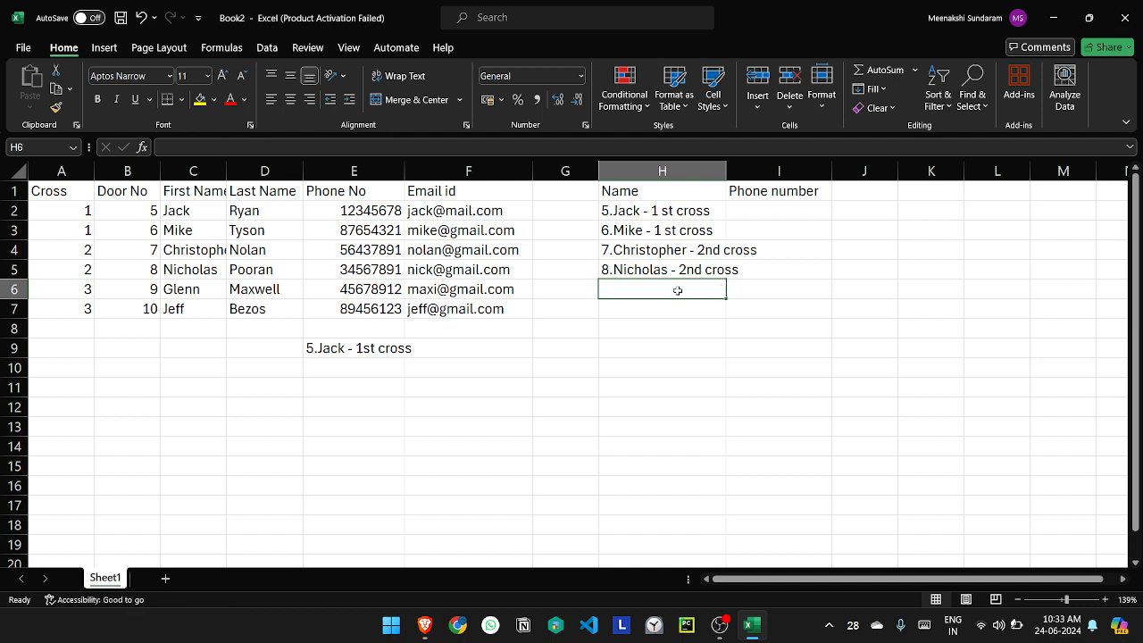
Step: Fill the H5 formula down into H6 and change the last text argument in H6 to "rd cross"
left_click(684, 276)
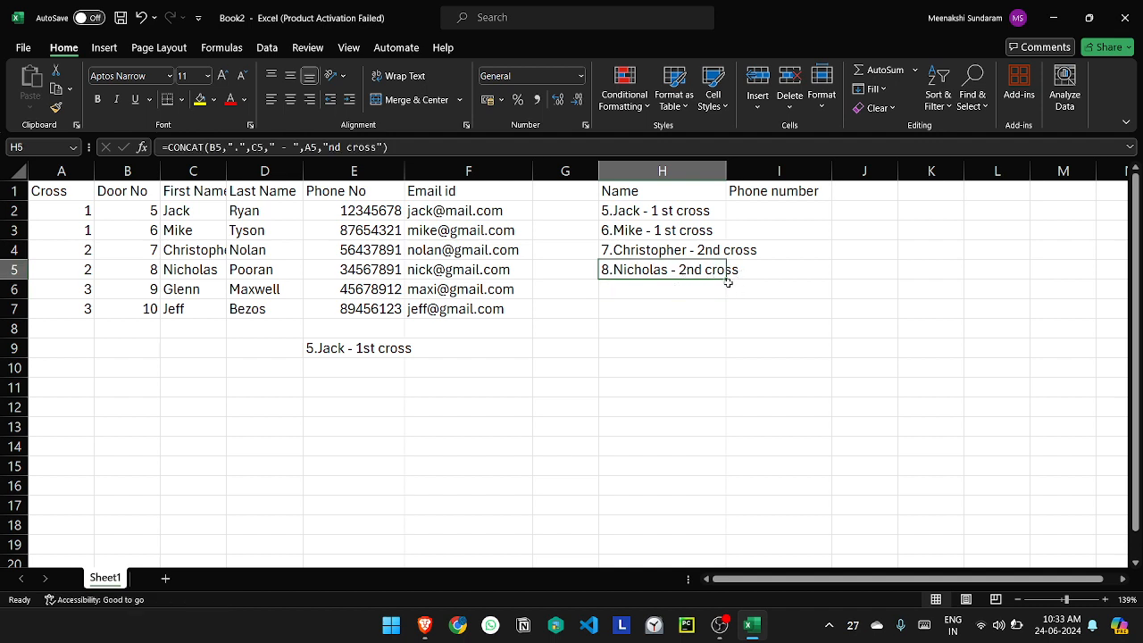
left_click_drag(725, 280, 723, 296)
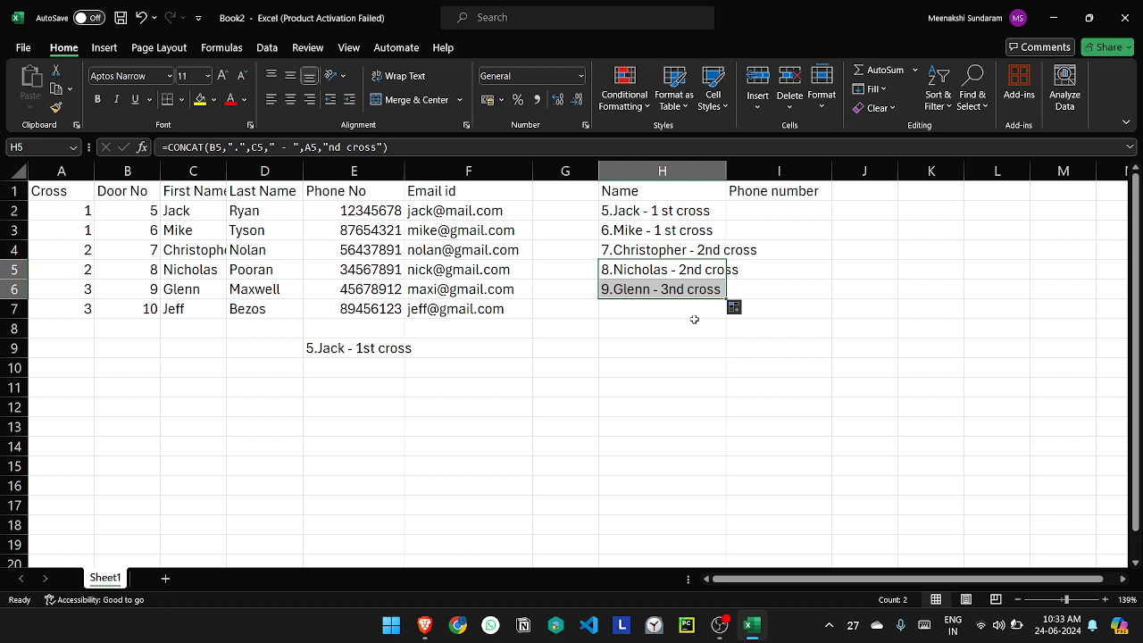
left_click(681, 290)
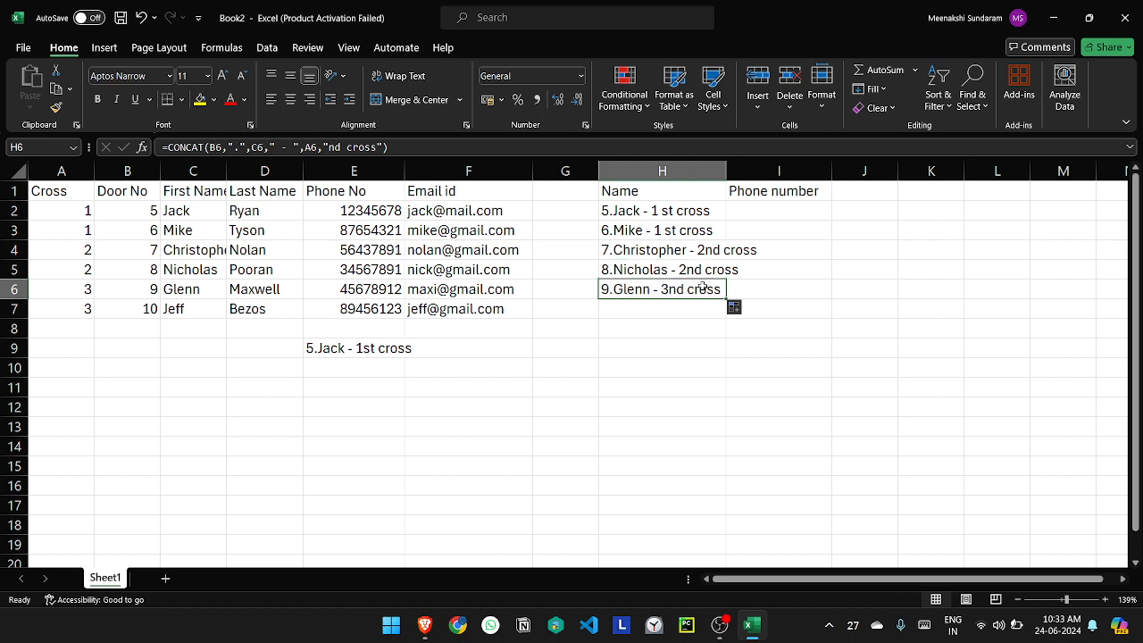
double_click(686, 288)
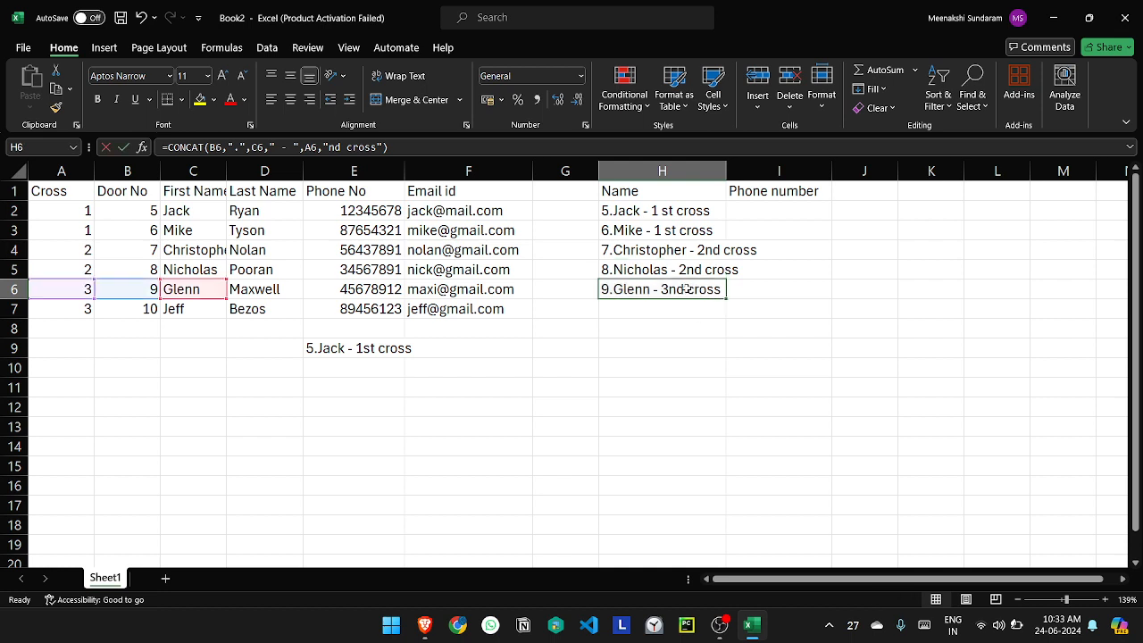
left_click(793, 289)
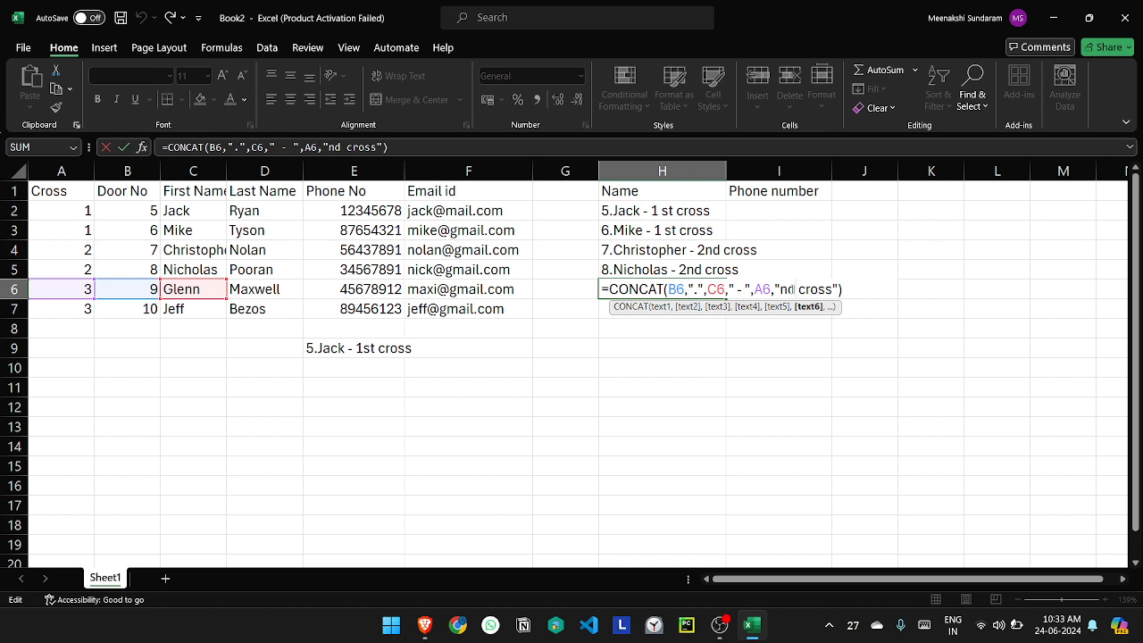
key("BackSpace")
key("BackSpace")
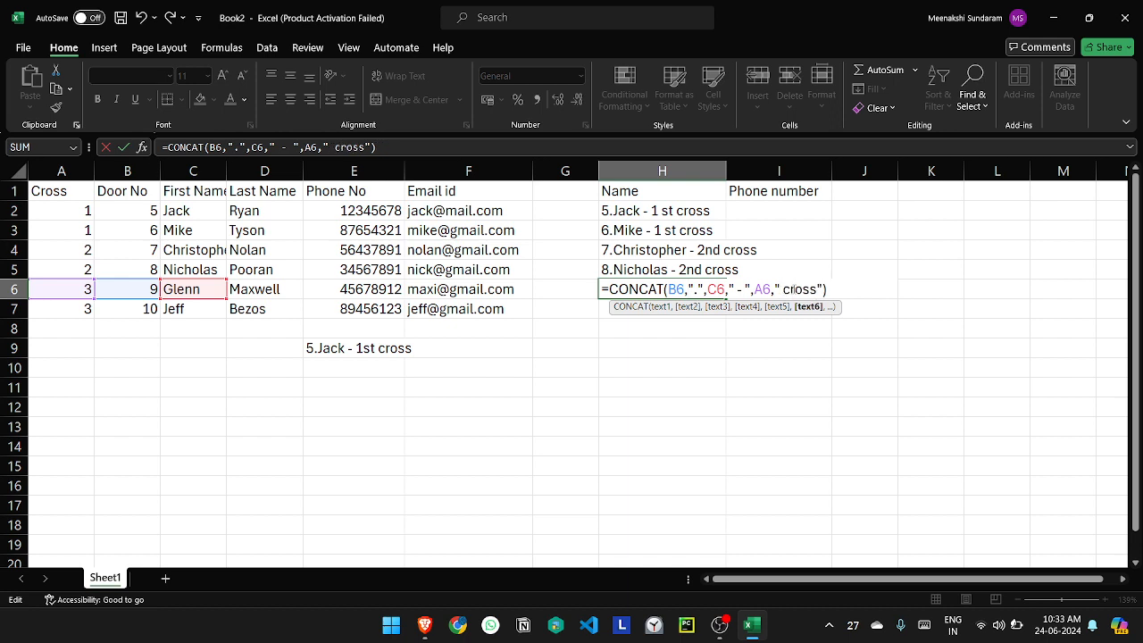
type("rd")
key("Return")
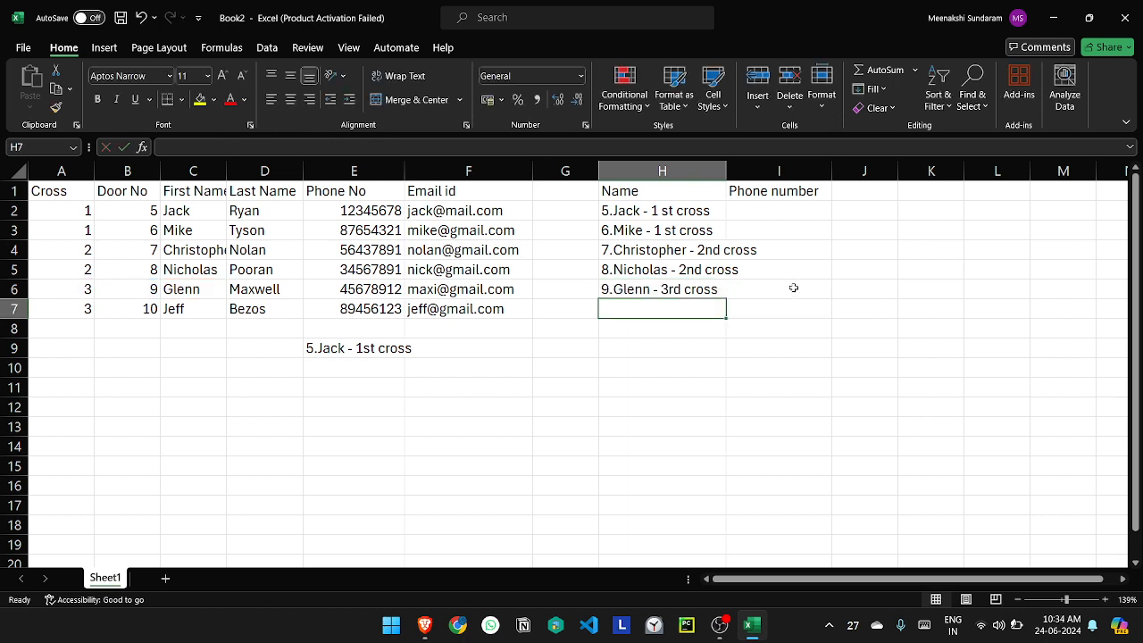
Step: Fill the H6 formula down into H7 for the last contact in the list
left_click(664, 290)
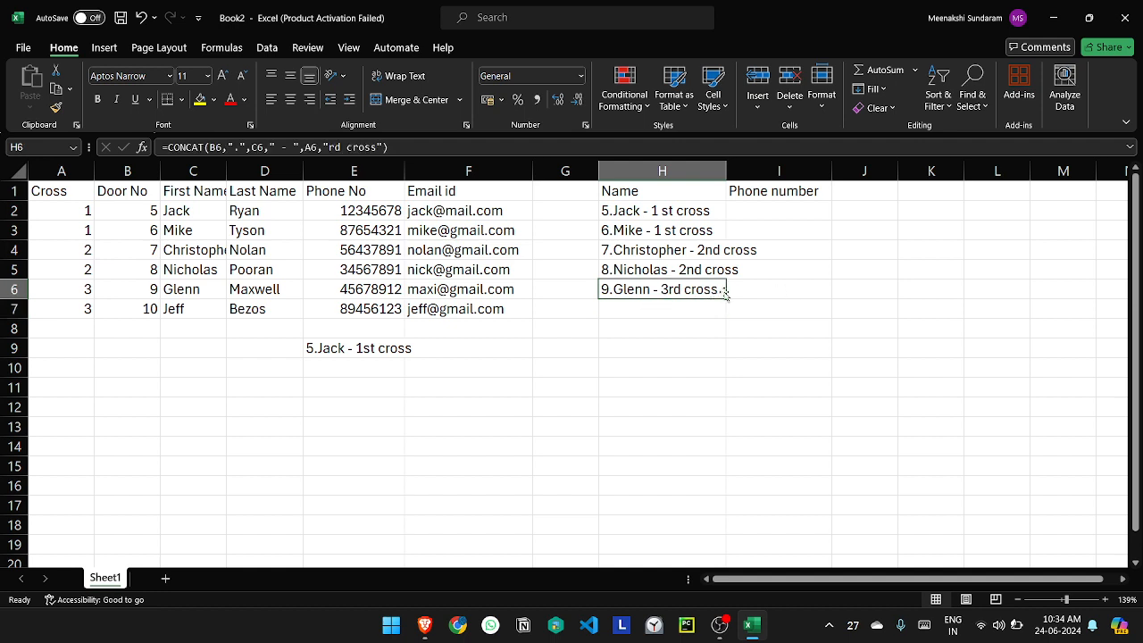
left_click_drag(727, 300, 718, 311)
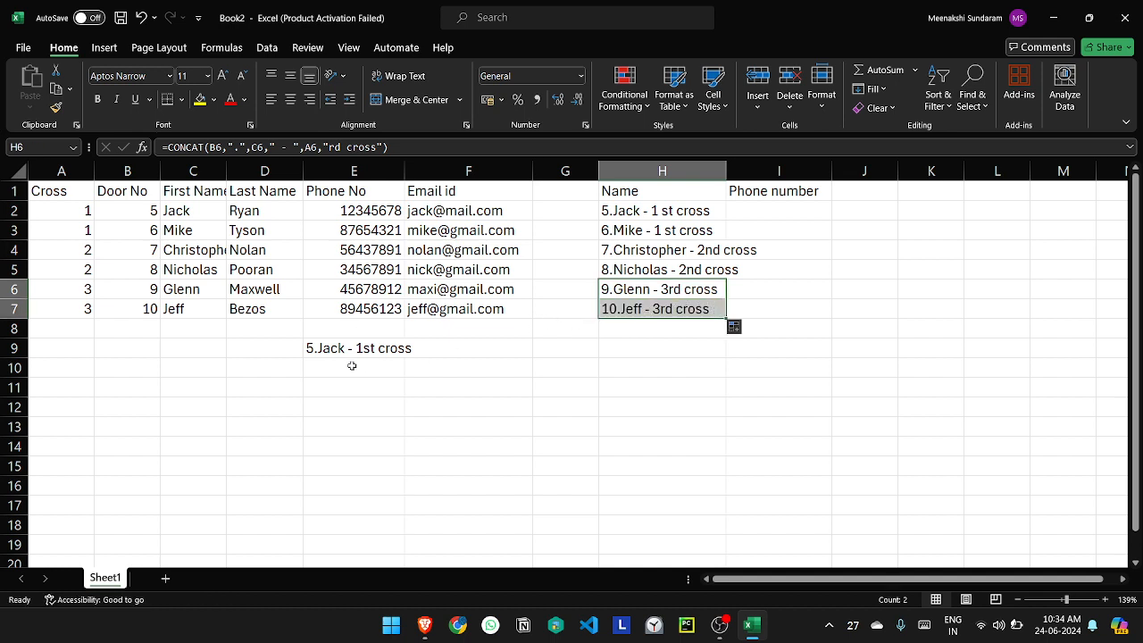
left_click(676, 337)
Step: Clear the sample name text in E9 and widen the Name column (H) to fit its longest entry
left_click(358, 349)
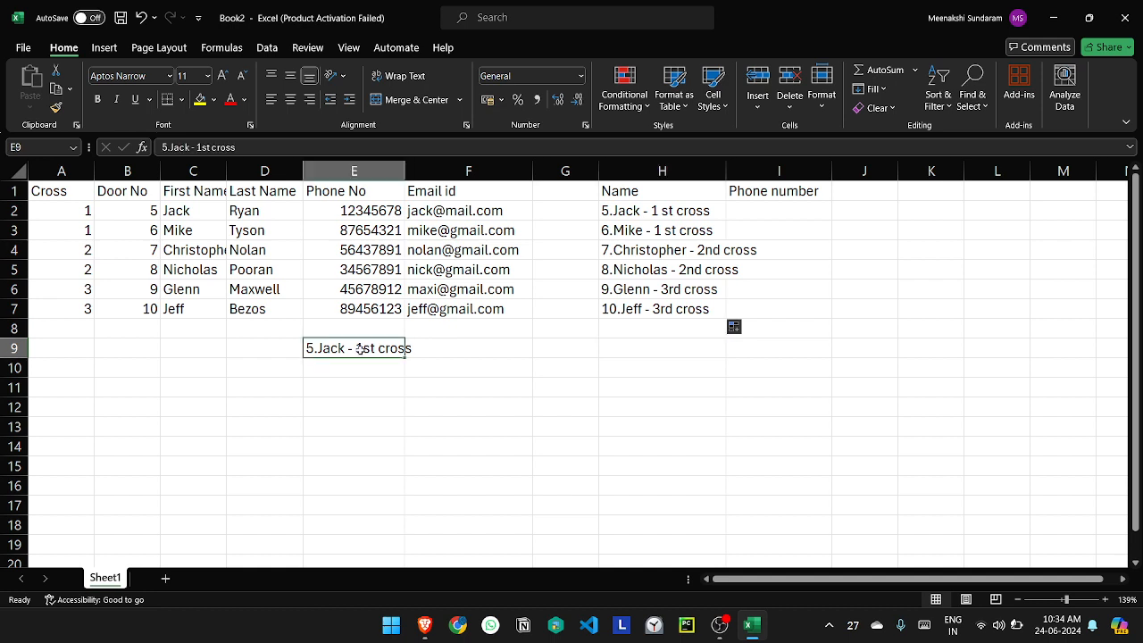
key("Delete")
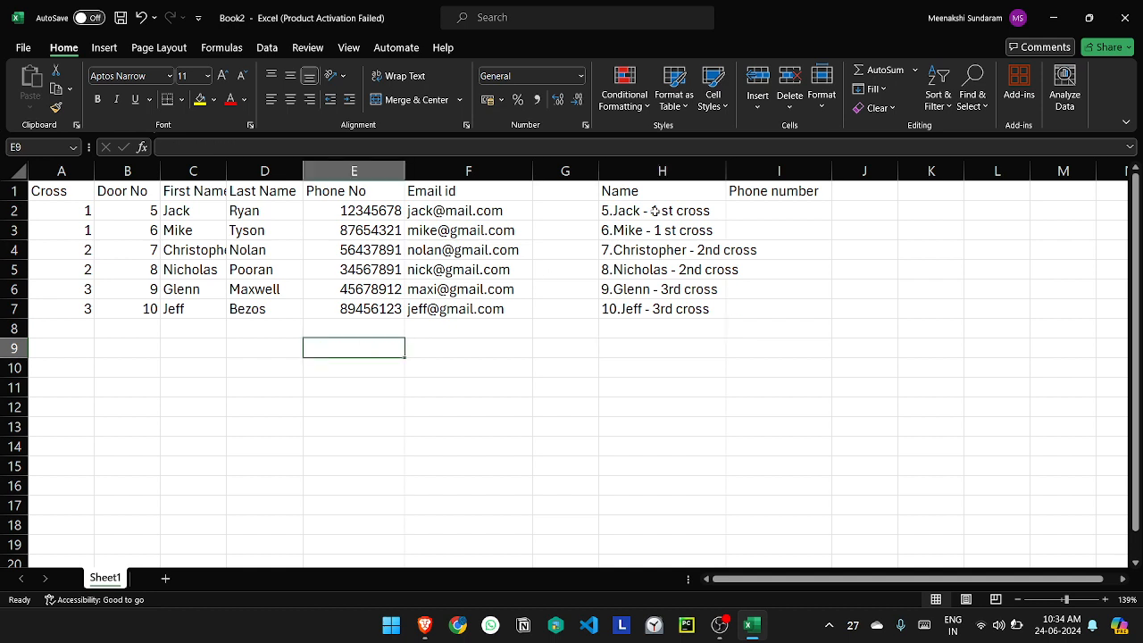
left_click_drag(725, 172, 760, 172)
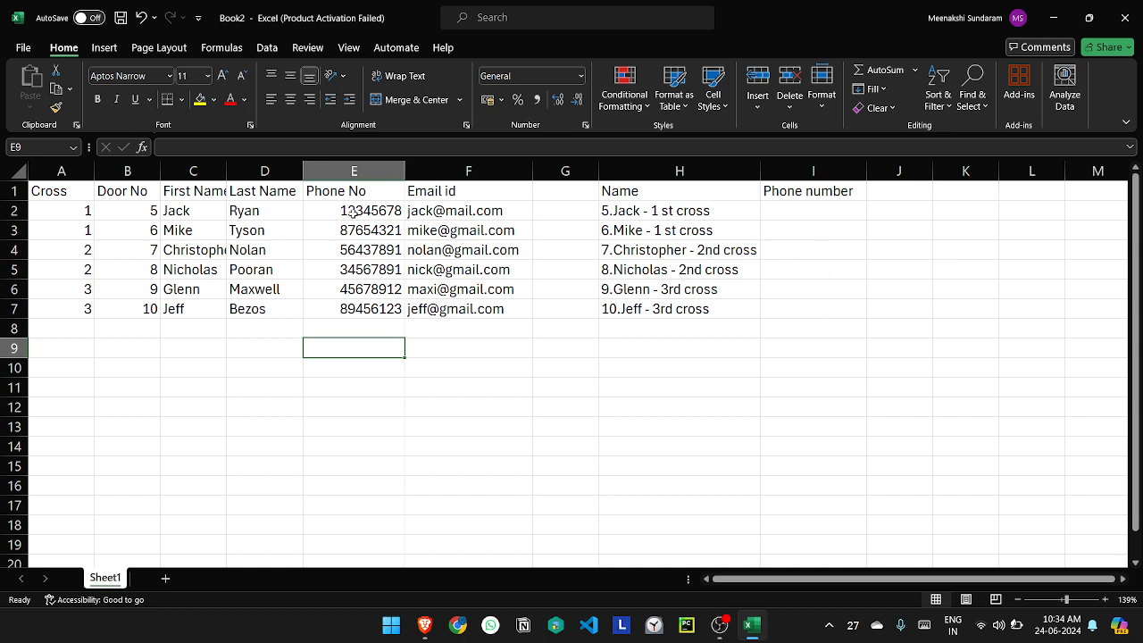
Step: Enter the formula =E2 in I2 to bring in the first contact's phone number
left_click(777, 212)
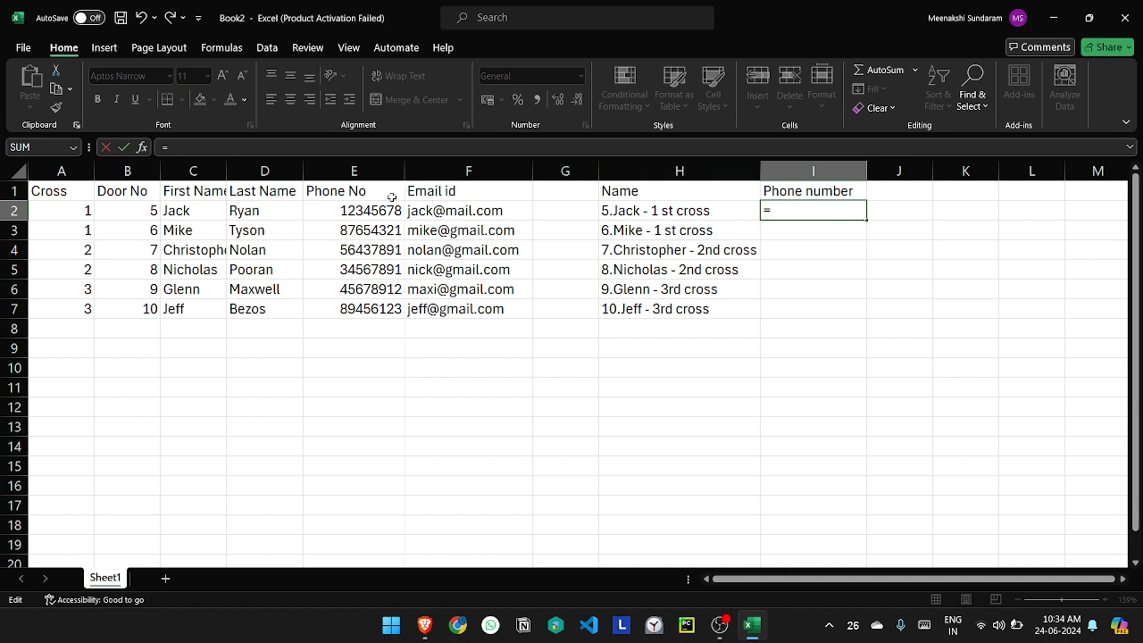
left_click(353, 174)
type("e2")
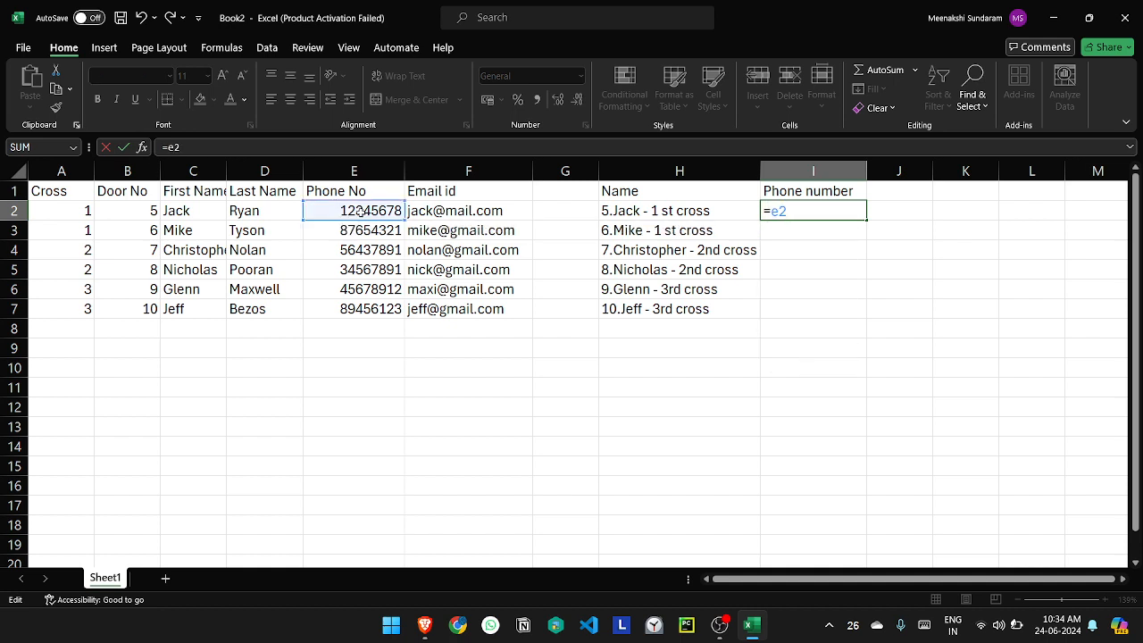
key("Return")
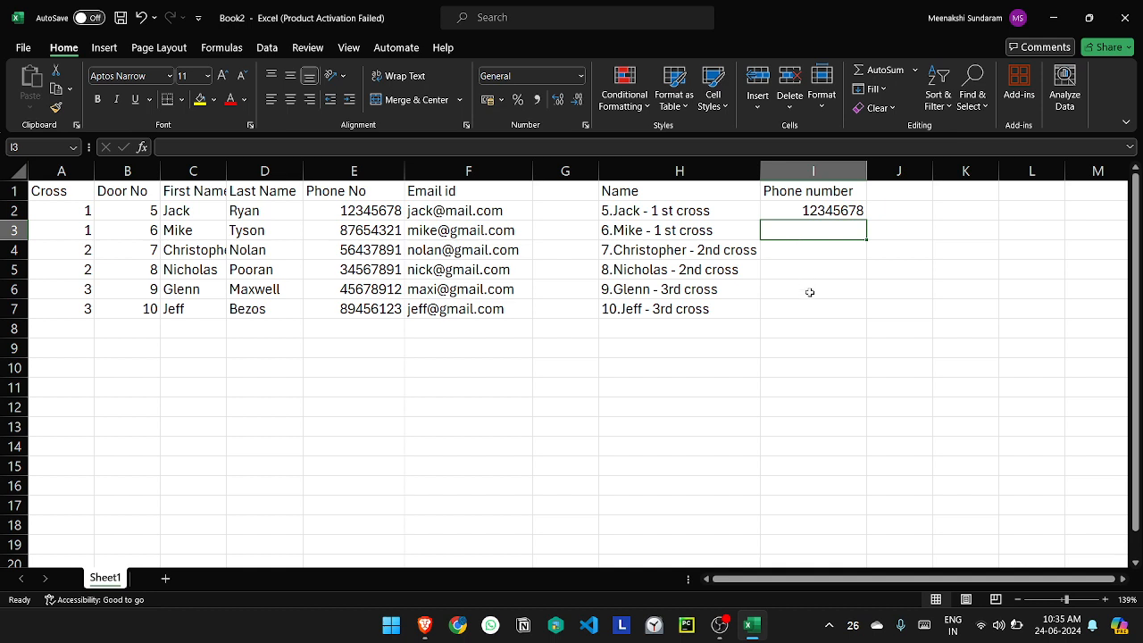
Step: Fill the I2 formula down through I7 to complete the Phone number column
left_click(846, 217)
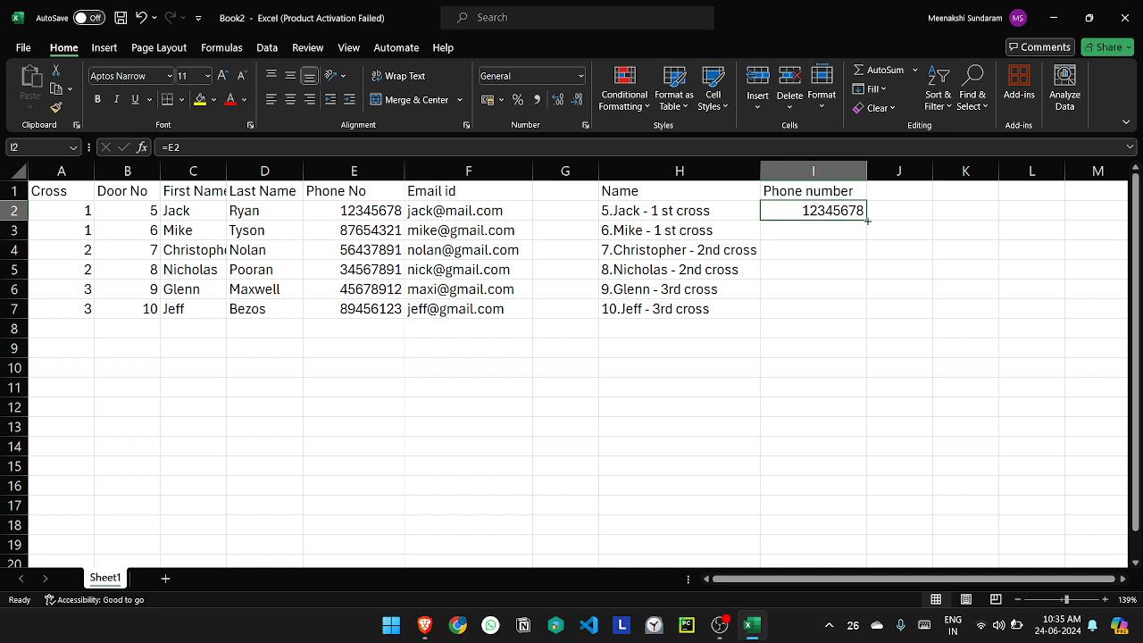
left_click_drag(867, 220, 885, 315)
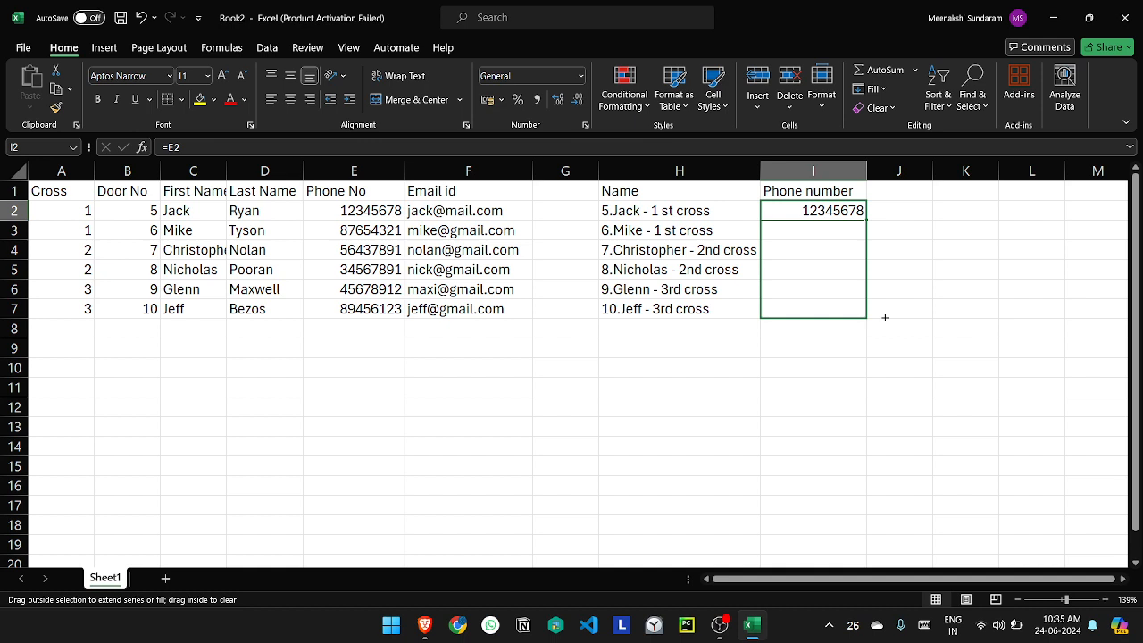
left_click_drag(885, 317, 885, 318)
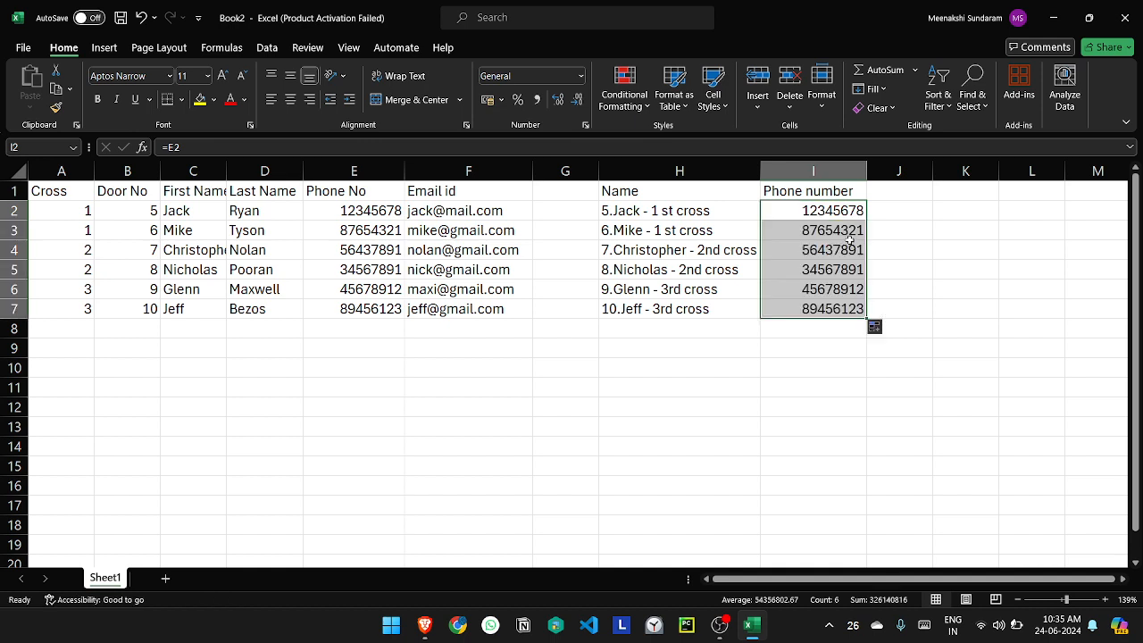
left_click(898, 207)
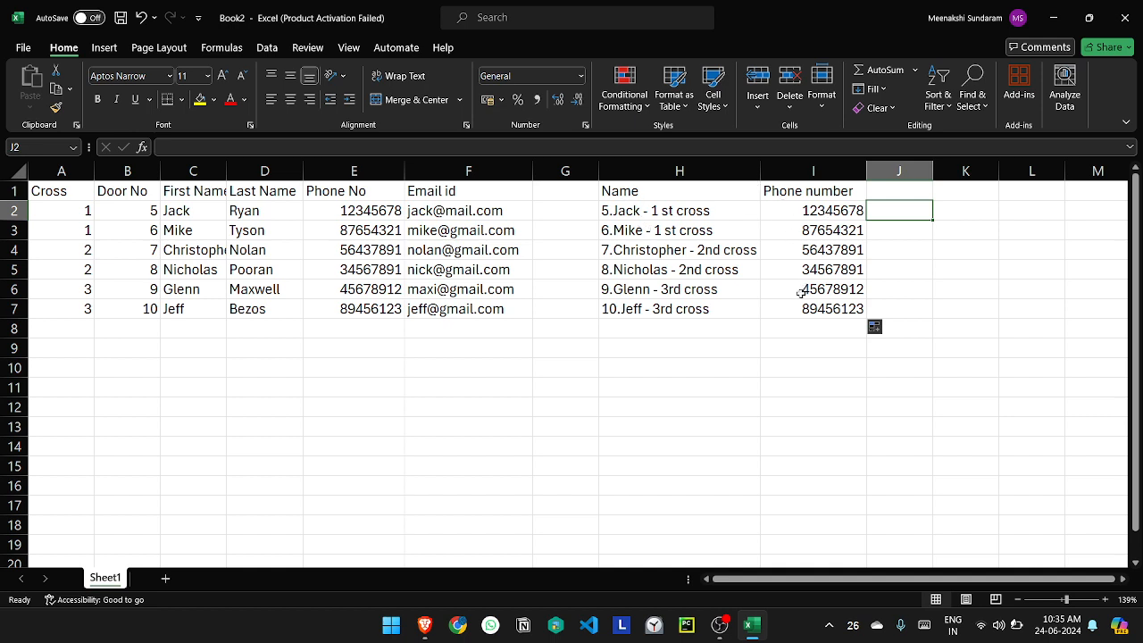
left_click(672, 351)
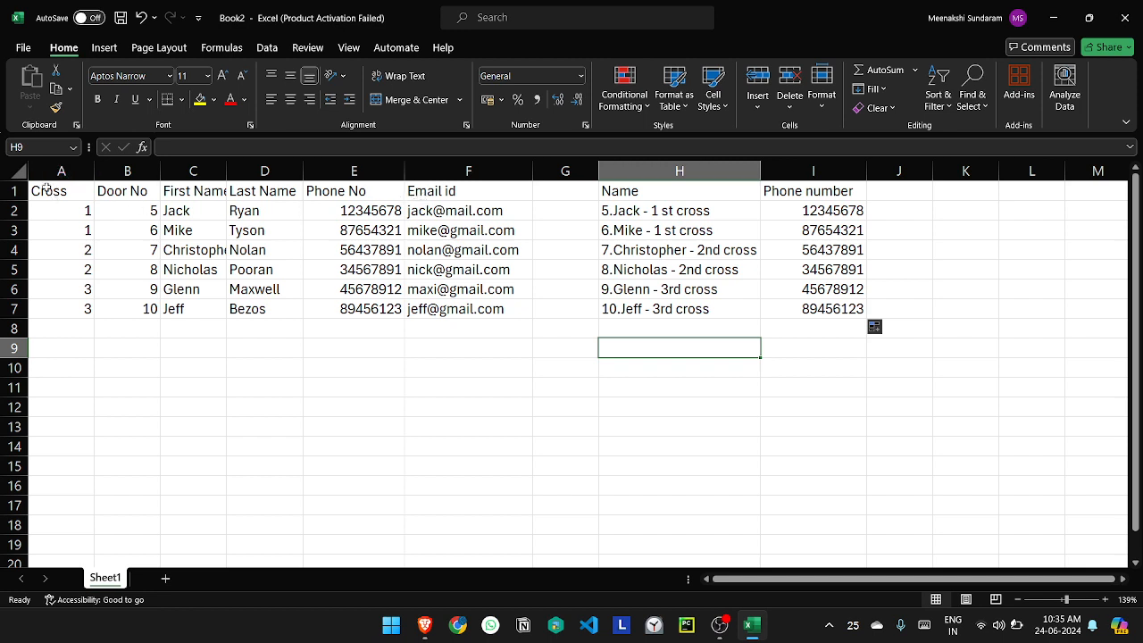
Step: Move the source data table in A1:F7, including its headers, to V1:AA7
left_click_drag(46, 187, 923, 292)
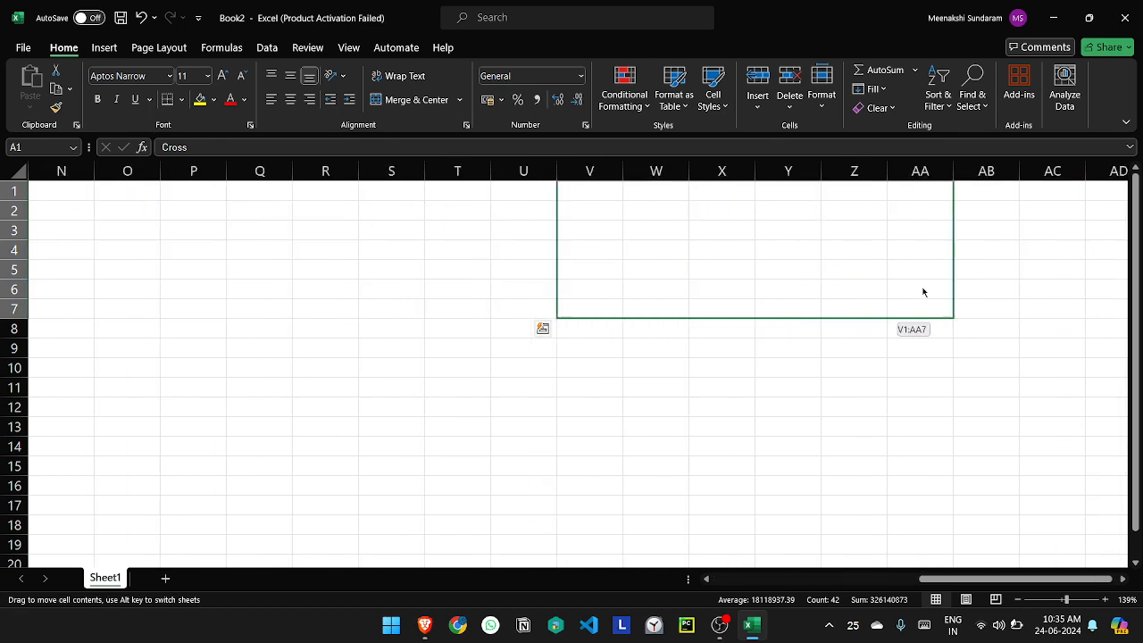
left_click_drag(919, 295, 920, 295)
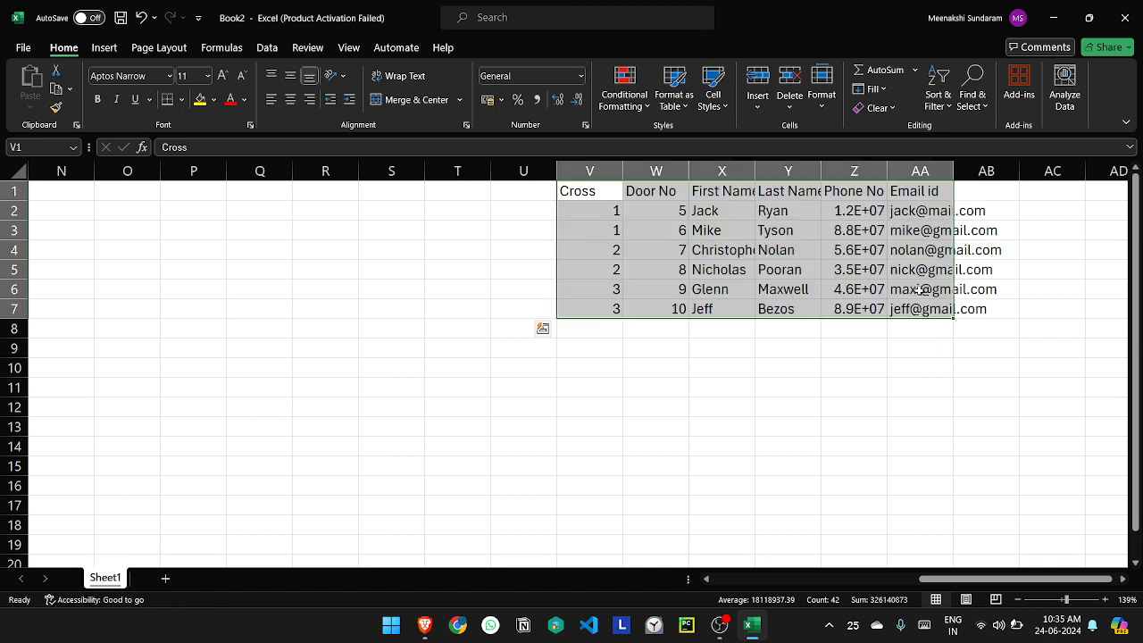
Step: Compare the relocated source table in columns V to AA with the Name and Phone number columns in H and I
scroll(918, 293, "left", 10)
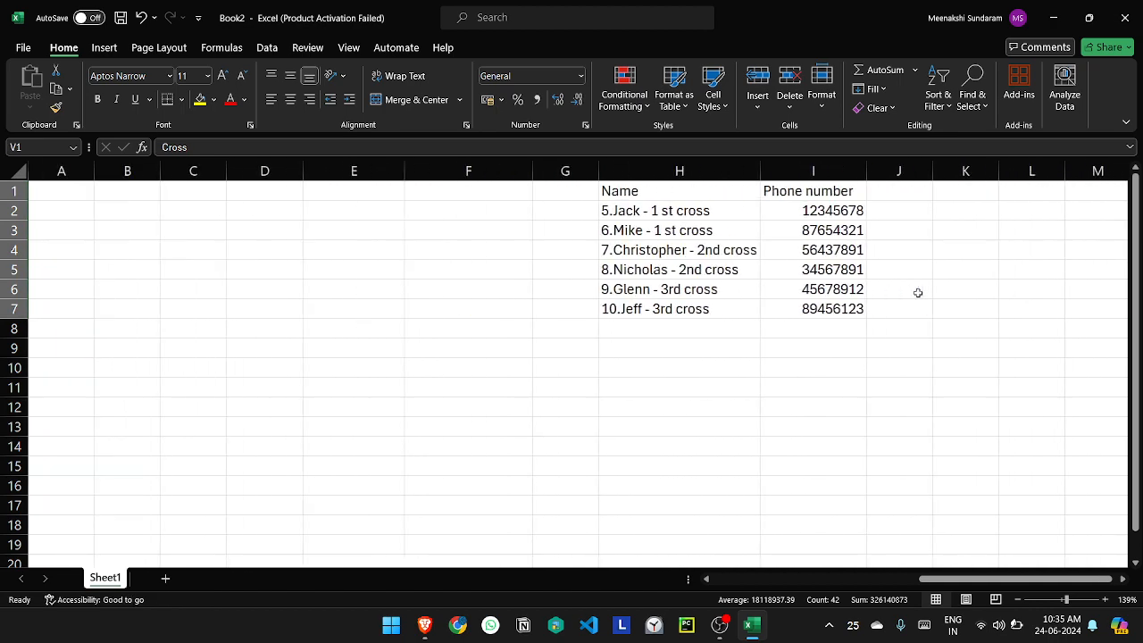
scroll(918, 293, "right", 5)
scroll(918, 292, "right", 3)
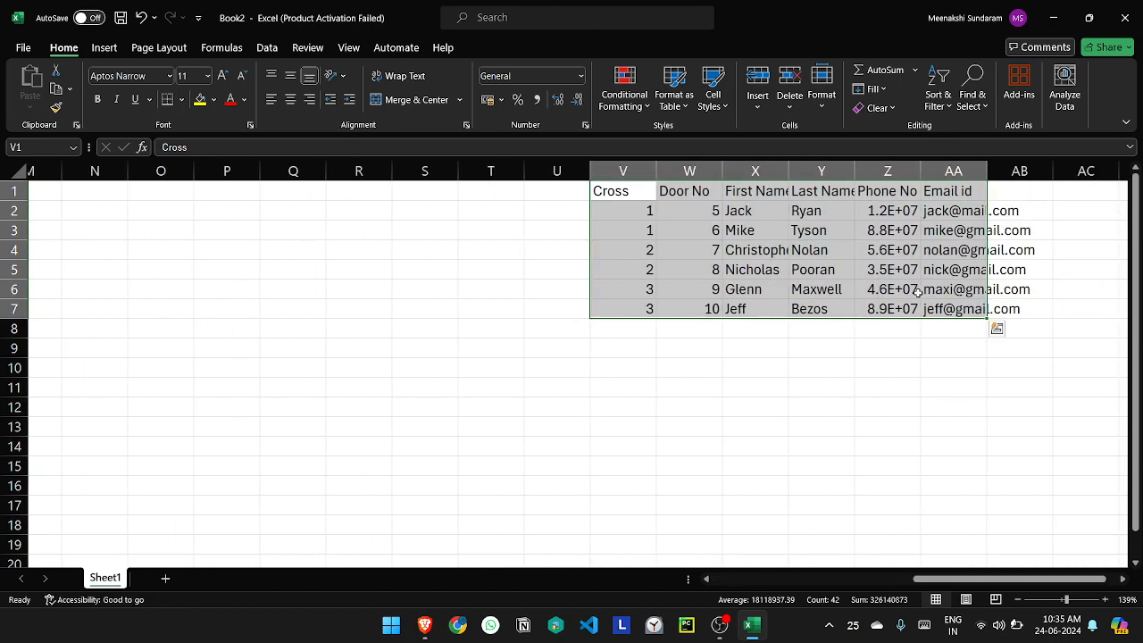
scroll(918, 293, "left", 6)
scroll(918, 293, "down", 3)
scroll(694, 535, "up", 3)
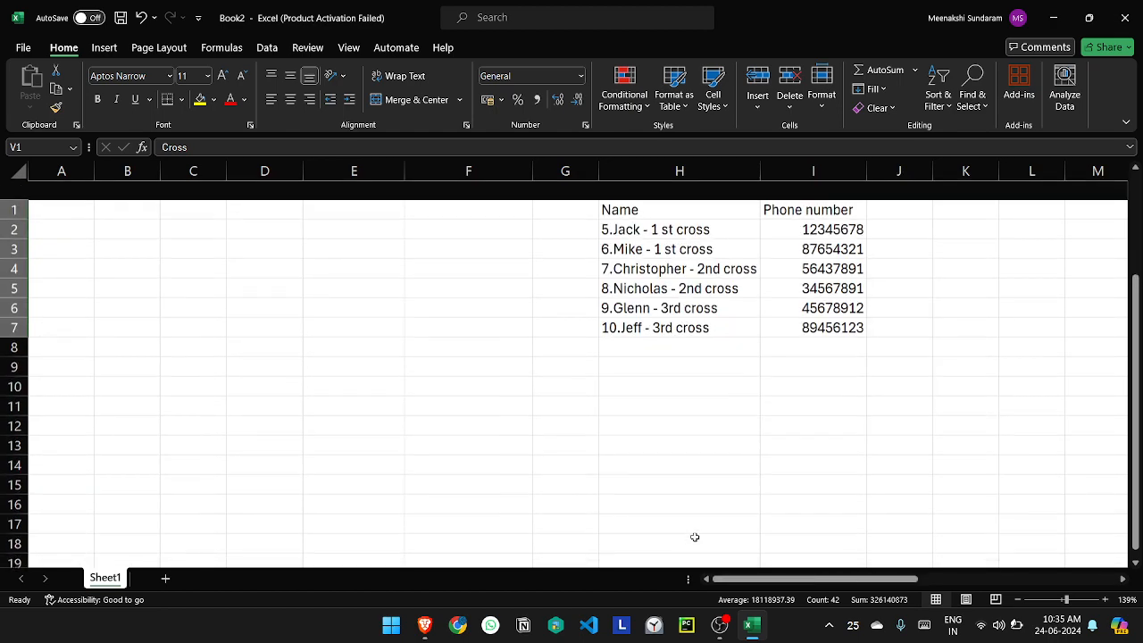
scroll(695, 537, "right", 3)
scroll(694, 536, "right", 2)
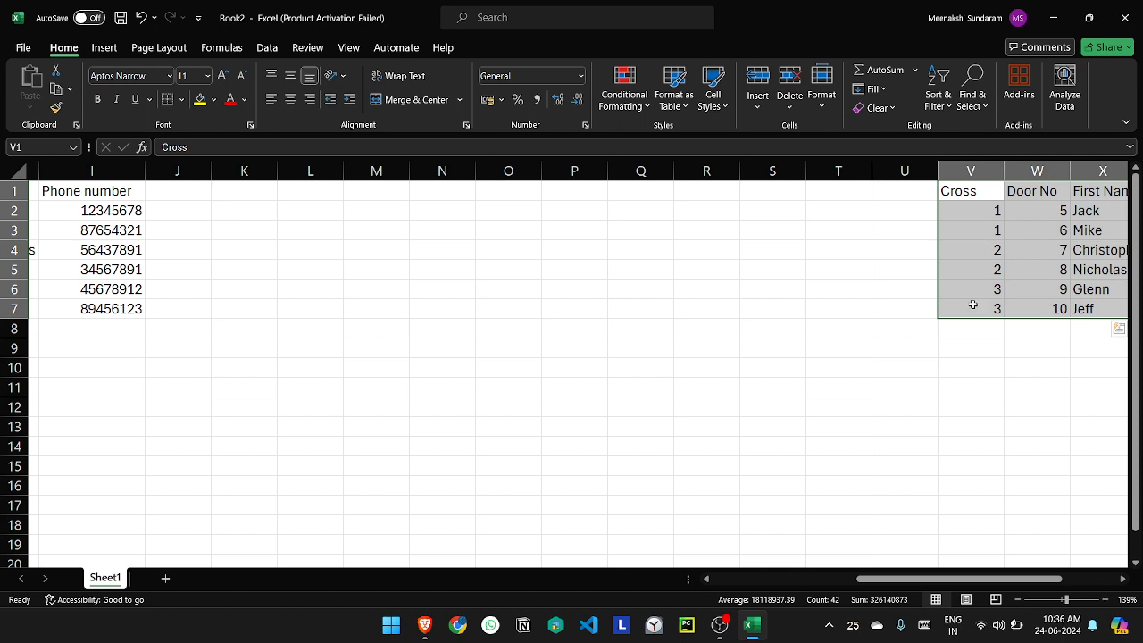
scroll(972, 304, "left", 5)
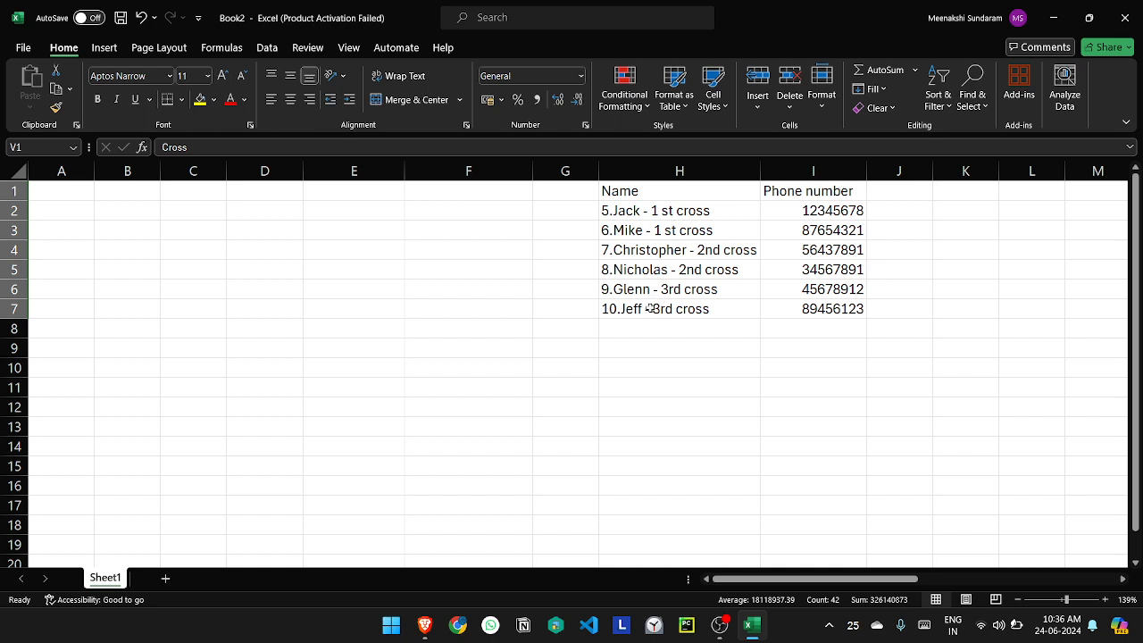
scroll(651, 306, "right", 10)
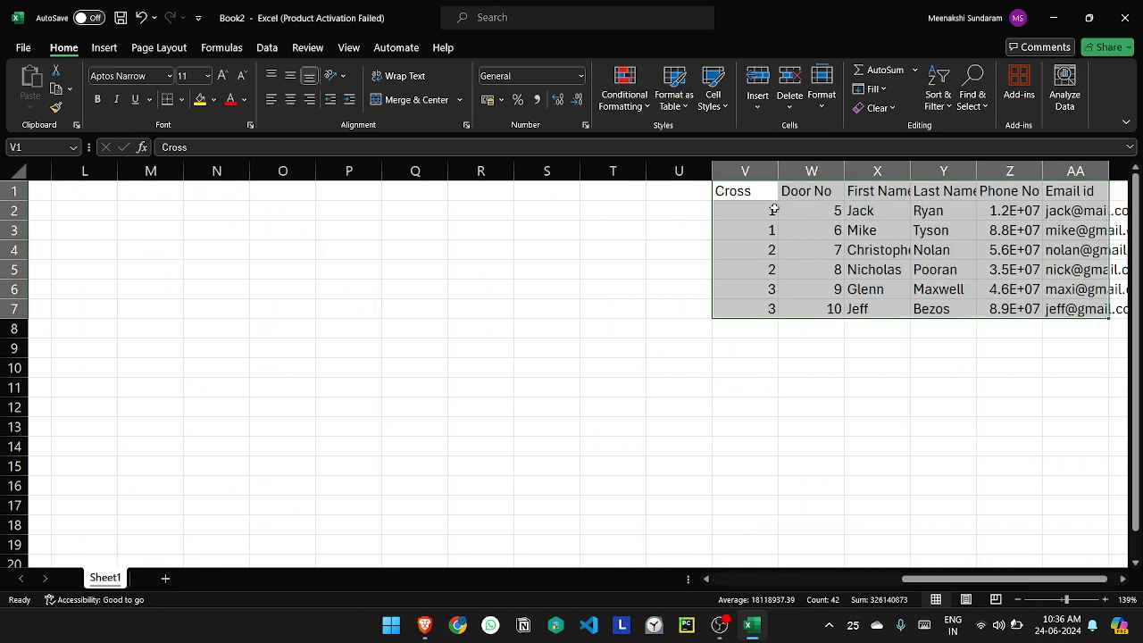
scroll(721, 360, "left", 6)
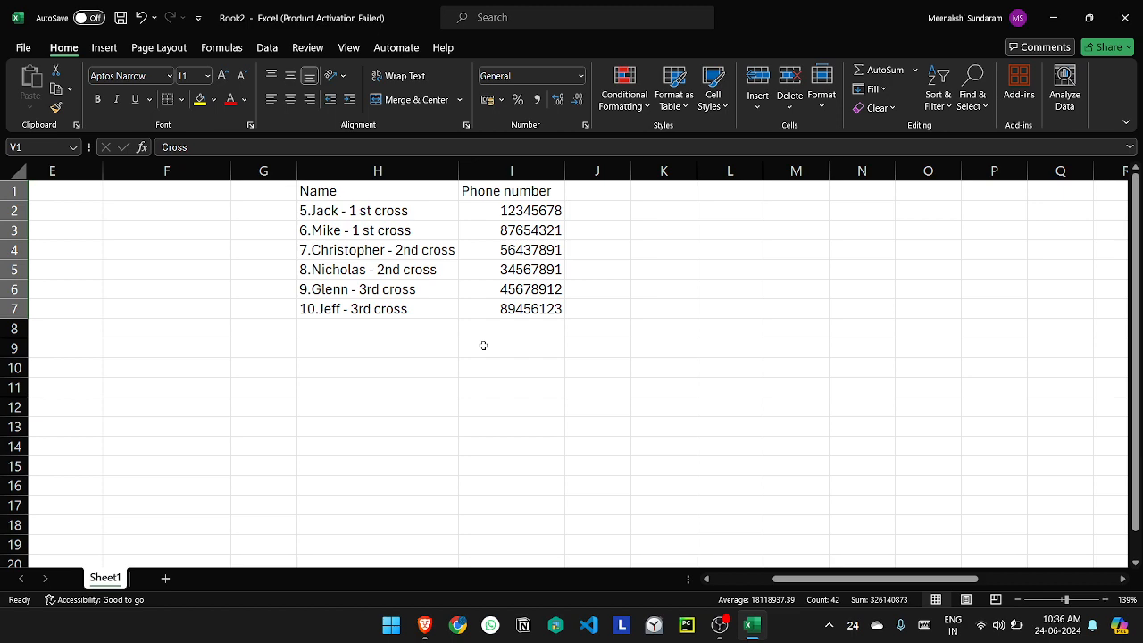
scroll(483, 345, "right", 10)
scroll(592, 334, "left", 3)
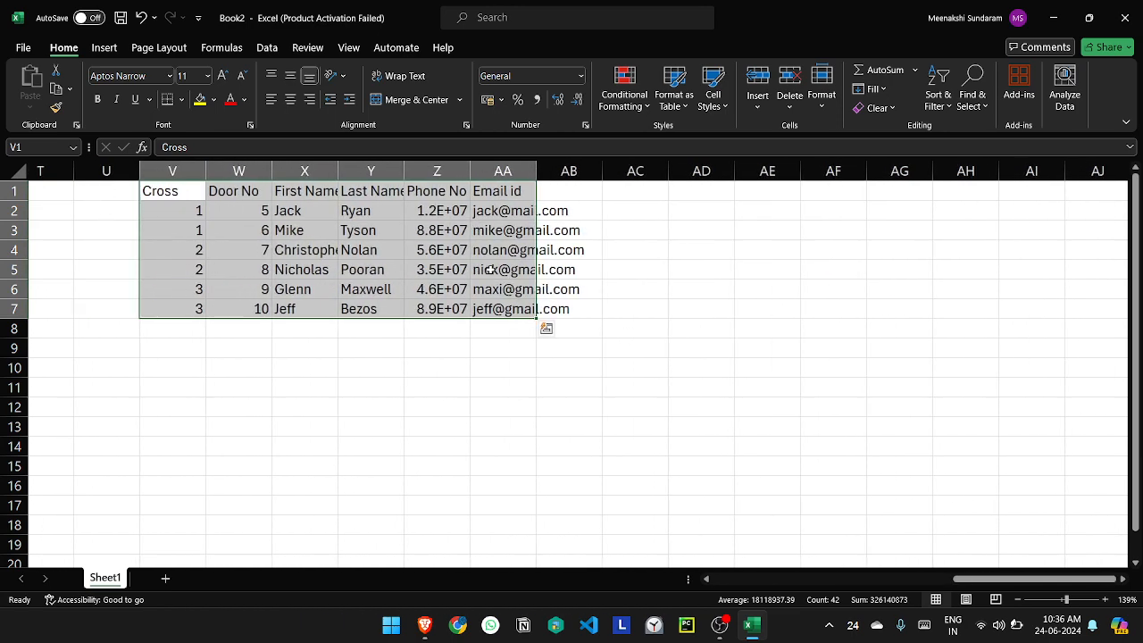
scroll(491, 269, "left", 10)
scroll(491, 269, "right", 10)
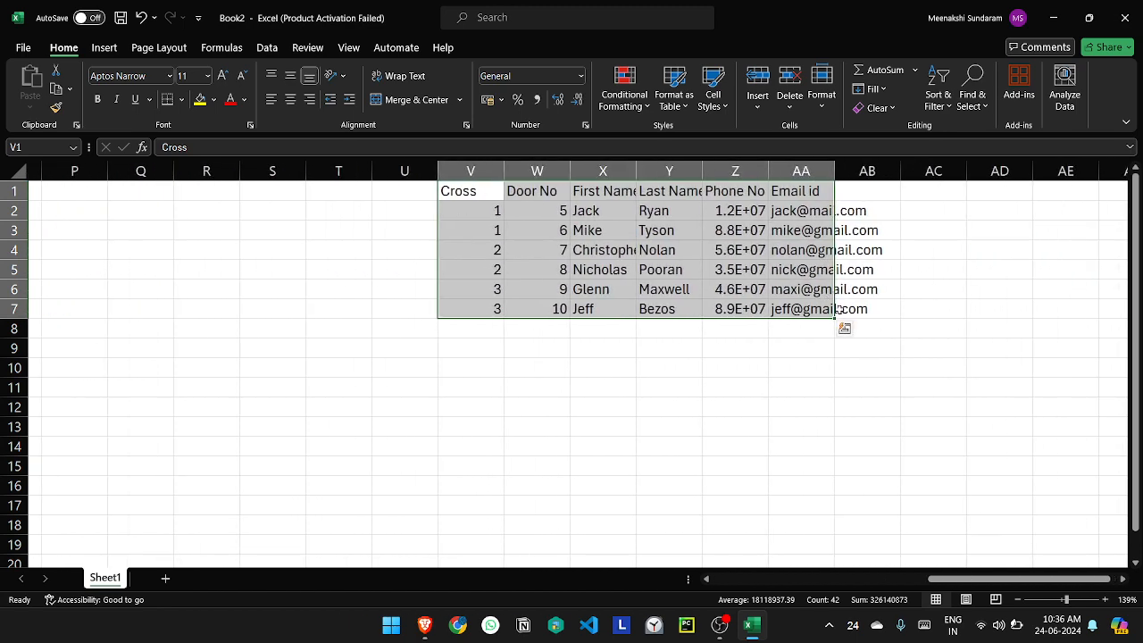
scroll(836, 308, "left", 10)
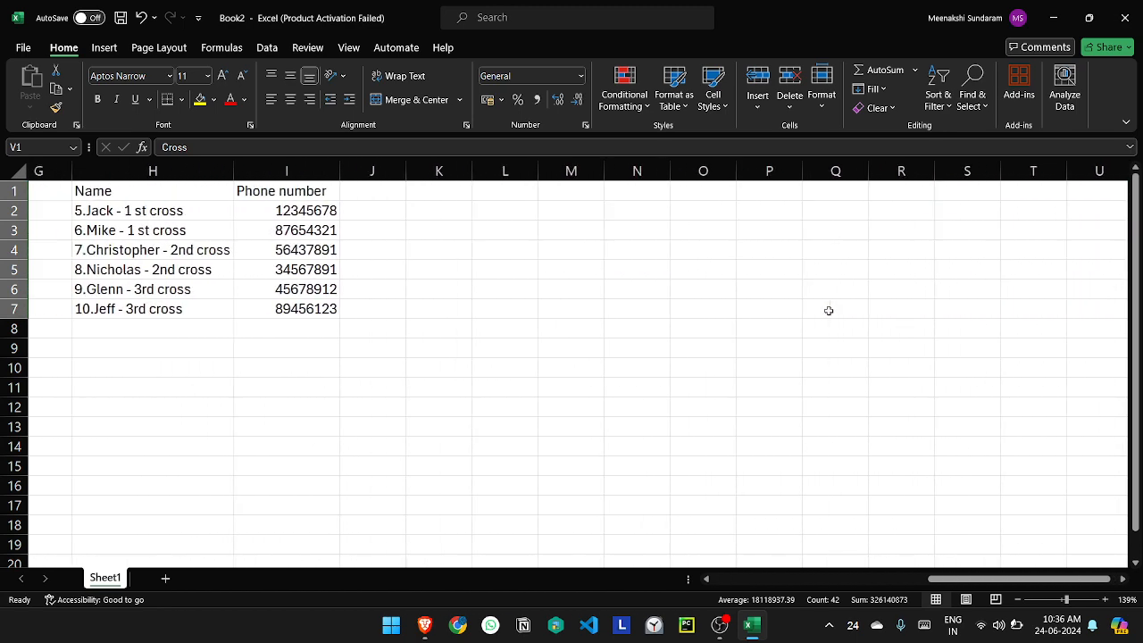
Step: Move the Name and Phone number table from H1:I7 to A1:B7 and widen columns A and B
scroll(760, 282, "left", 1)
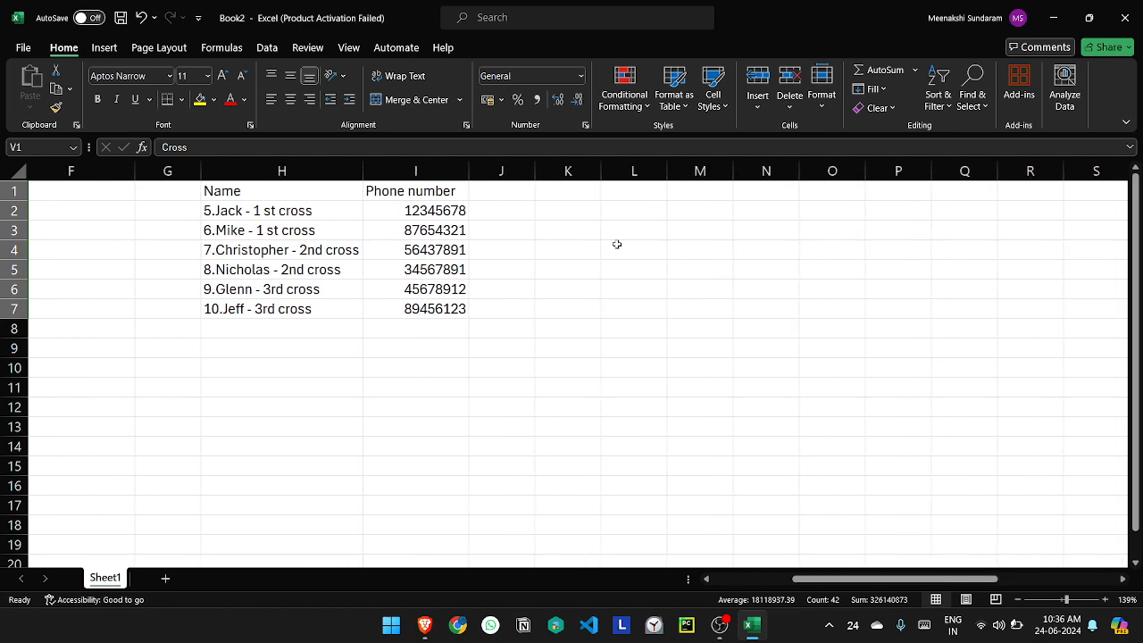
scroll(616, 244, "left", 3)
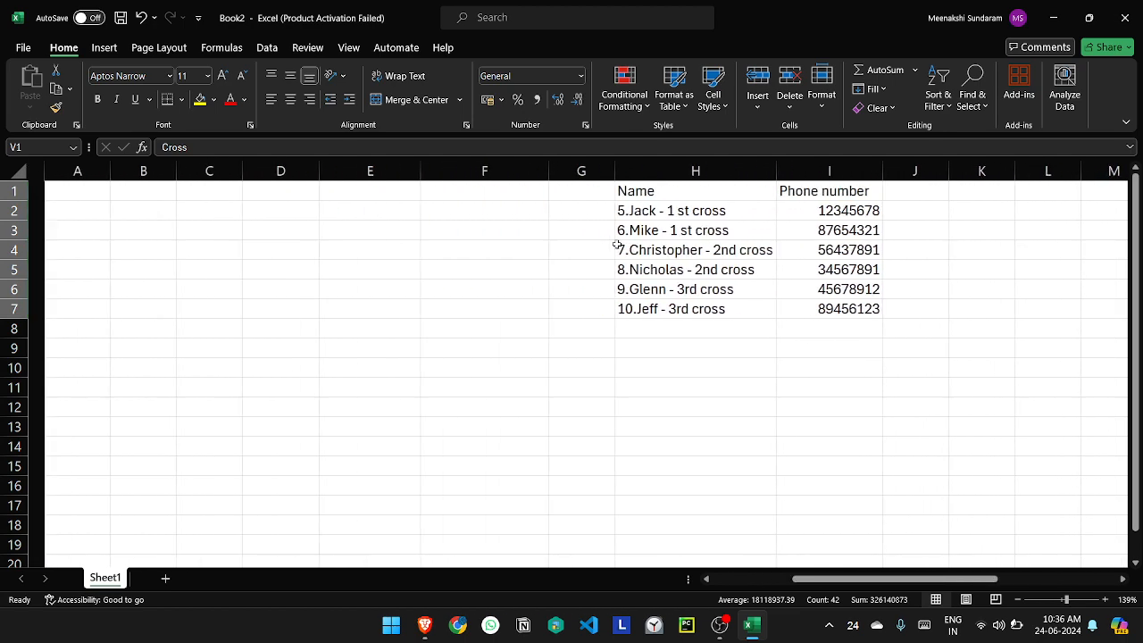
left_click_drag(638, 188, 92, 255)
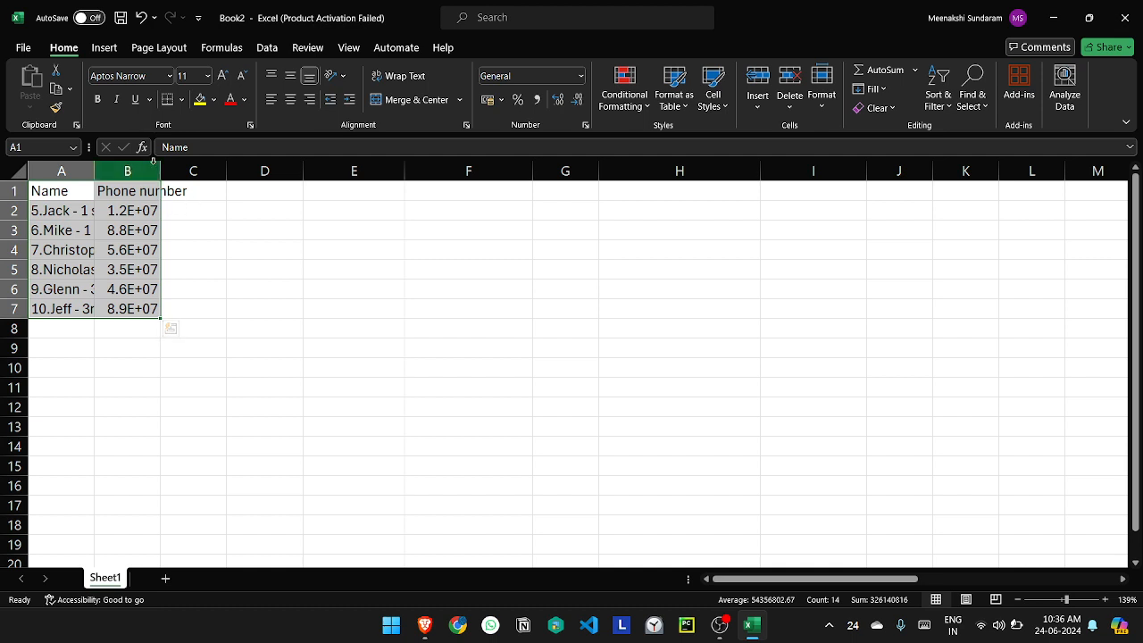
left_click_drag(161, 170, 203, 168)
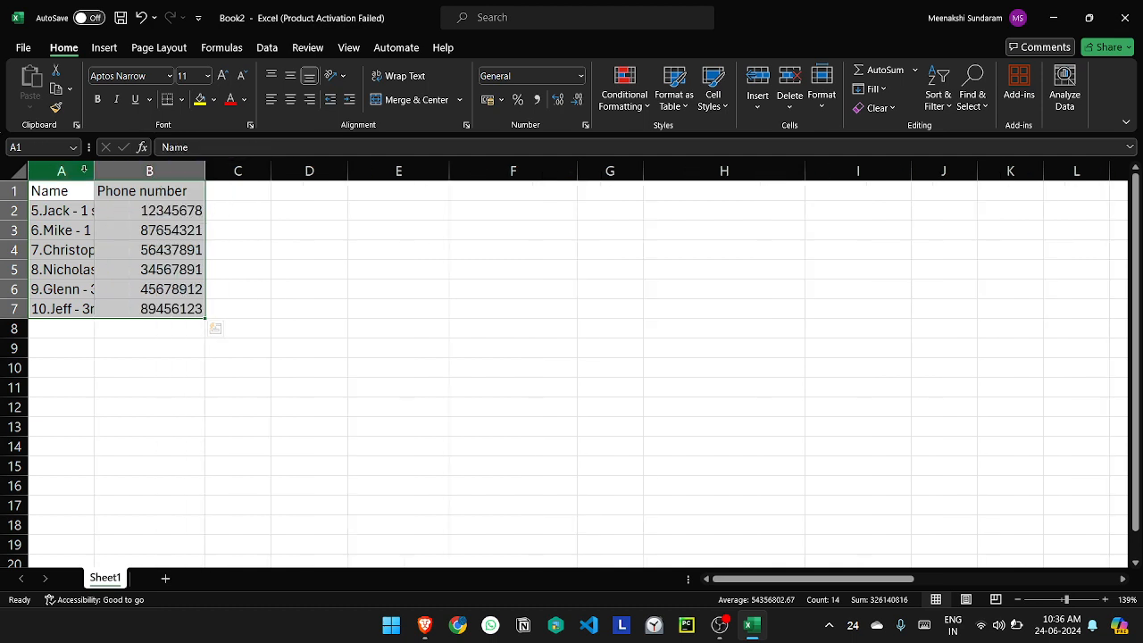
left_click_drag(94, 169, 117, 185)
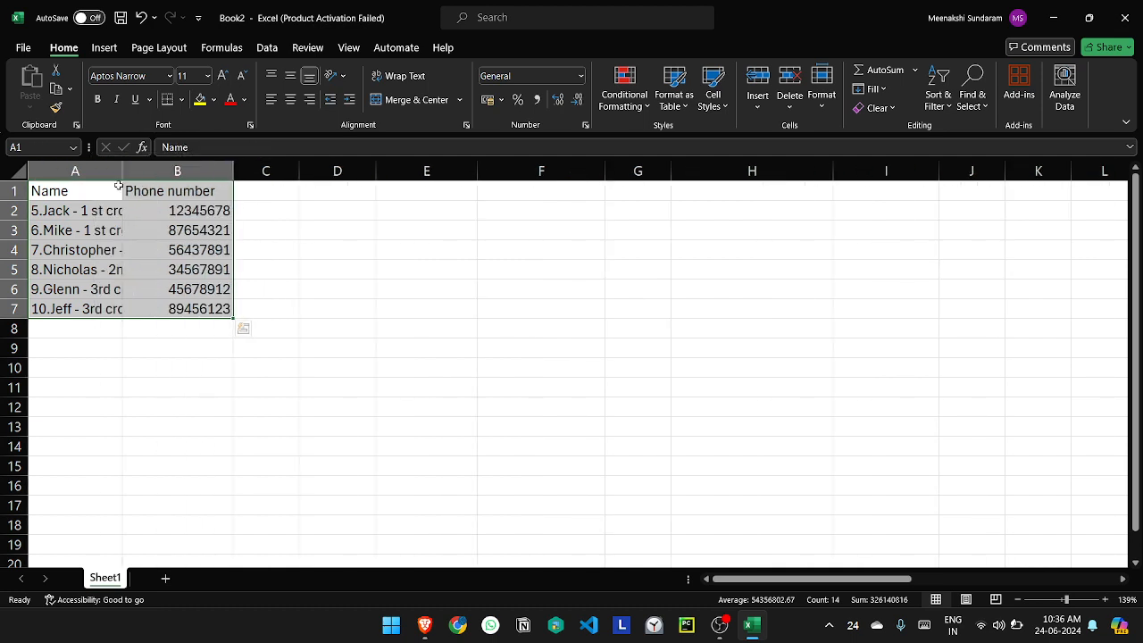
Step: Save the workbook as Book2 in CSV (Comma delimited) format in the Documents folder
key("ctrl+s")
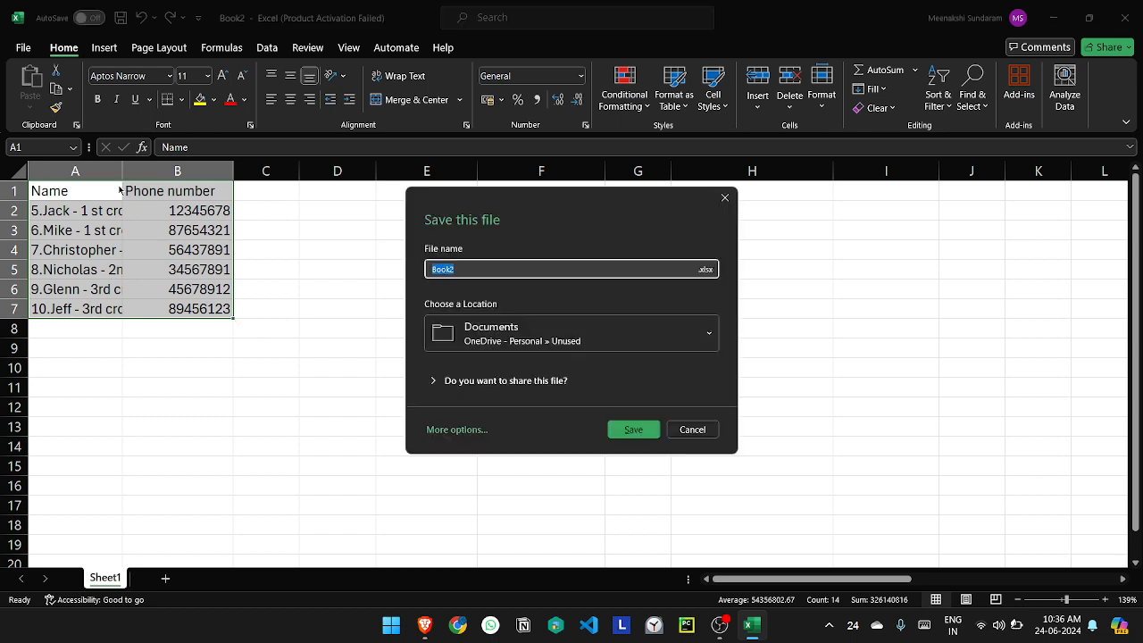
left_click(703, 271)
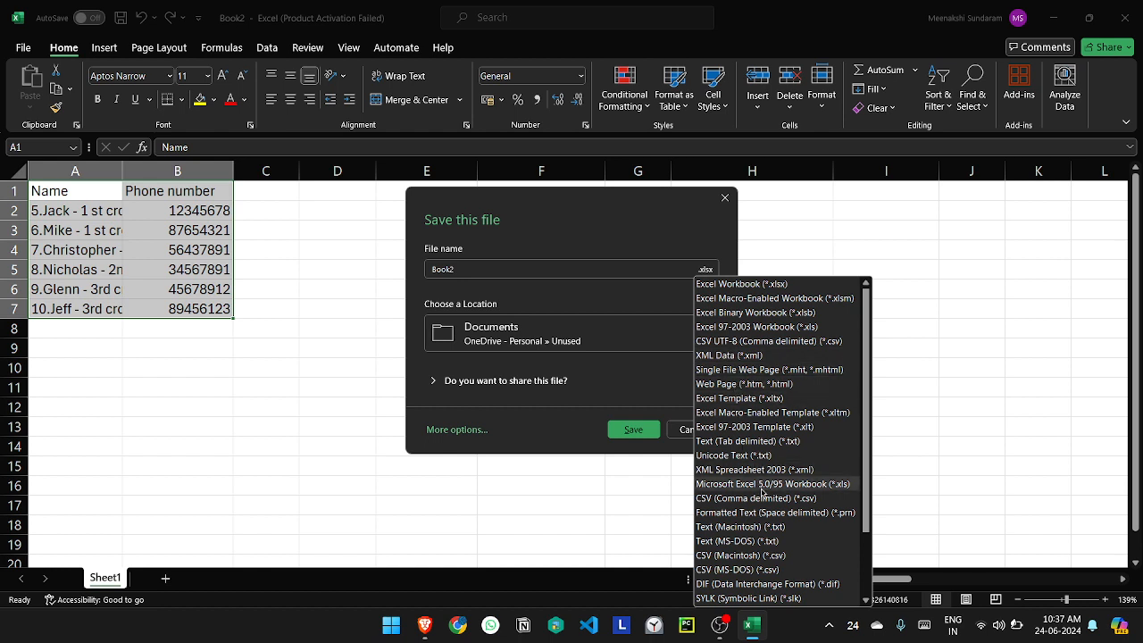
left_click(764, 498)
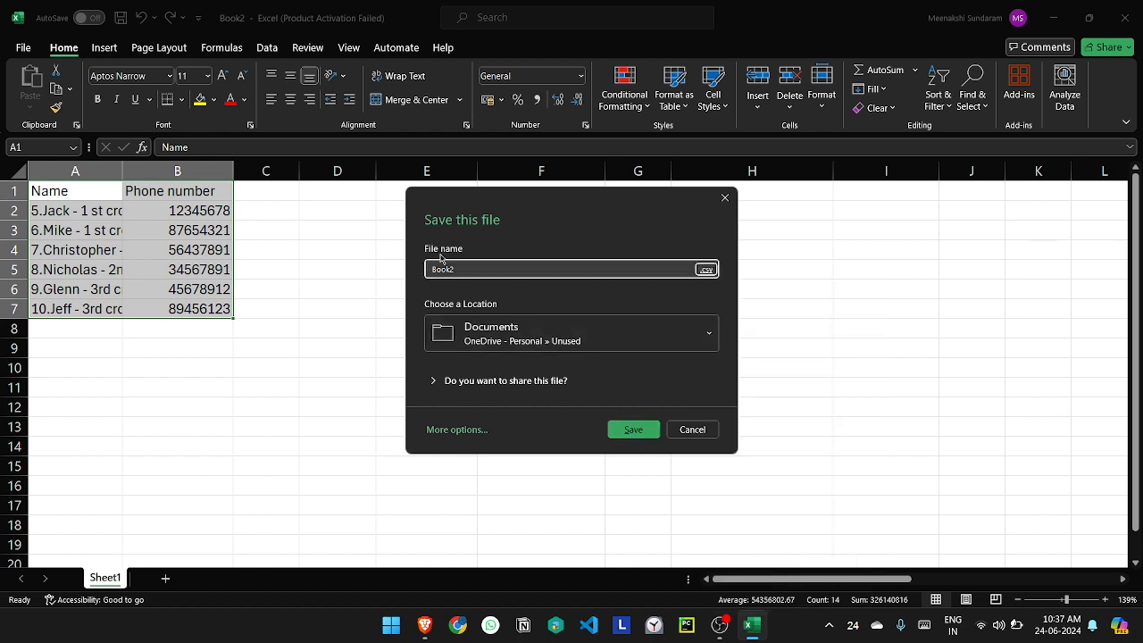
left_click(633, 429)
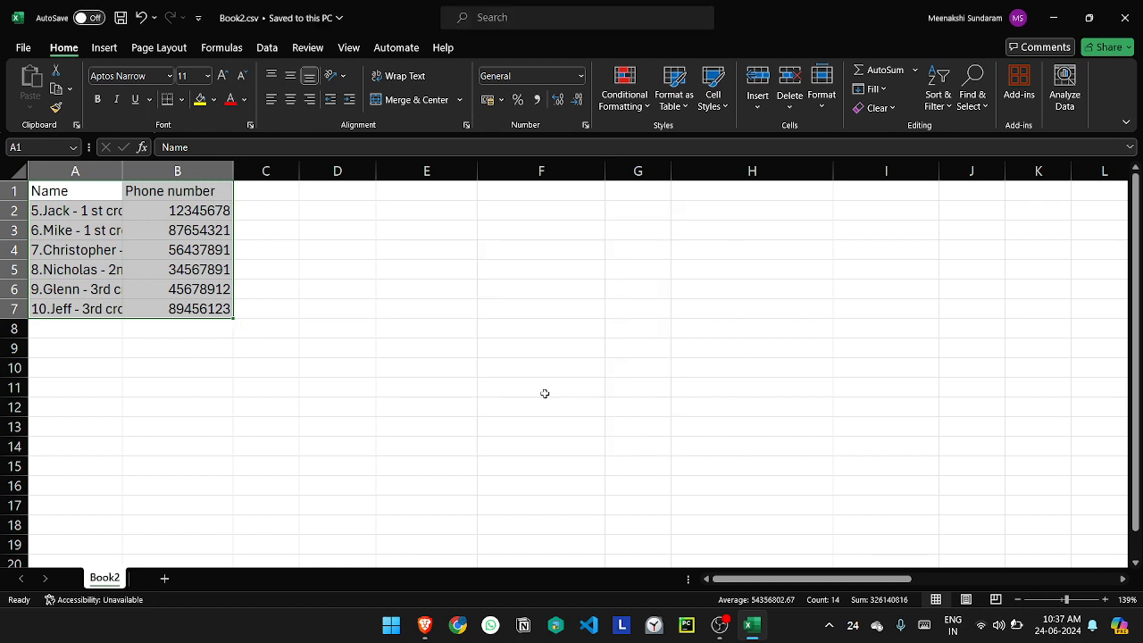
Step: Switch to Google Contacts in the browser and start importing contacts from a file through the multiple-contacts option
left_click(423, 628)
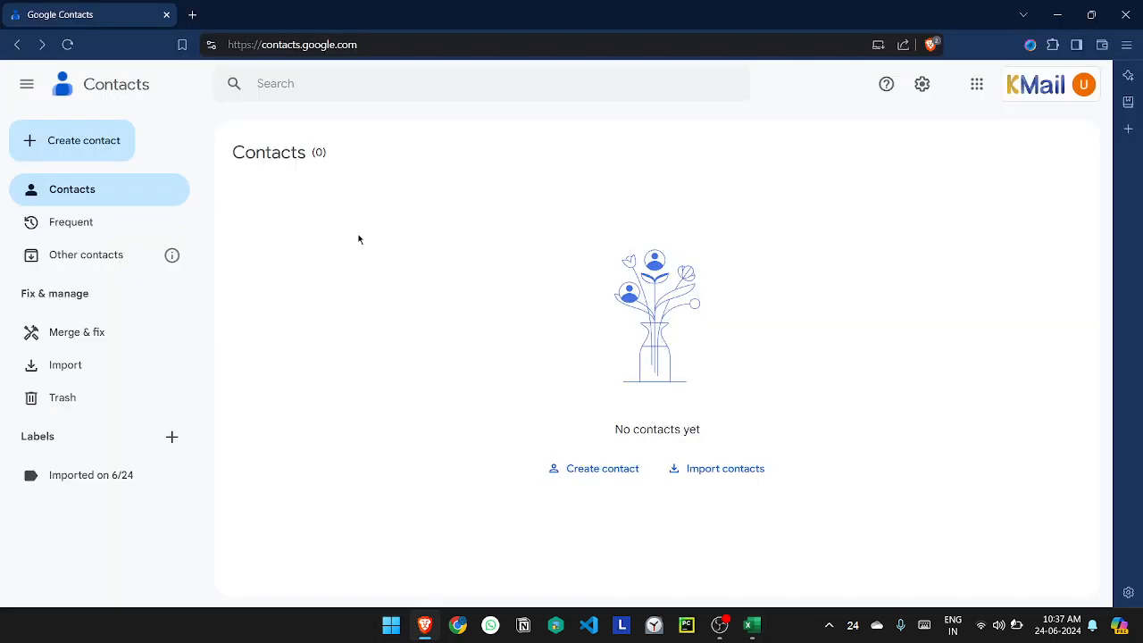
left_click(75, 157)
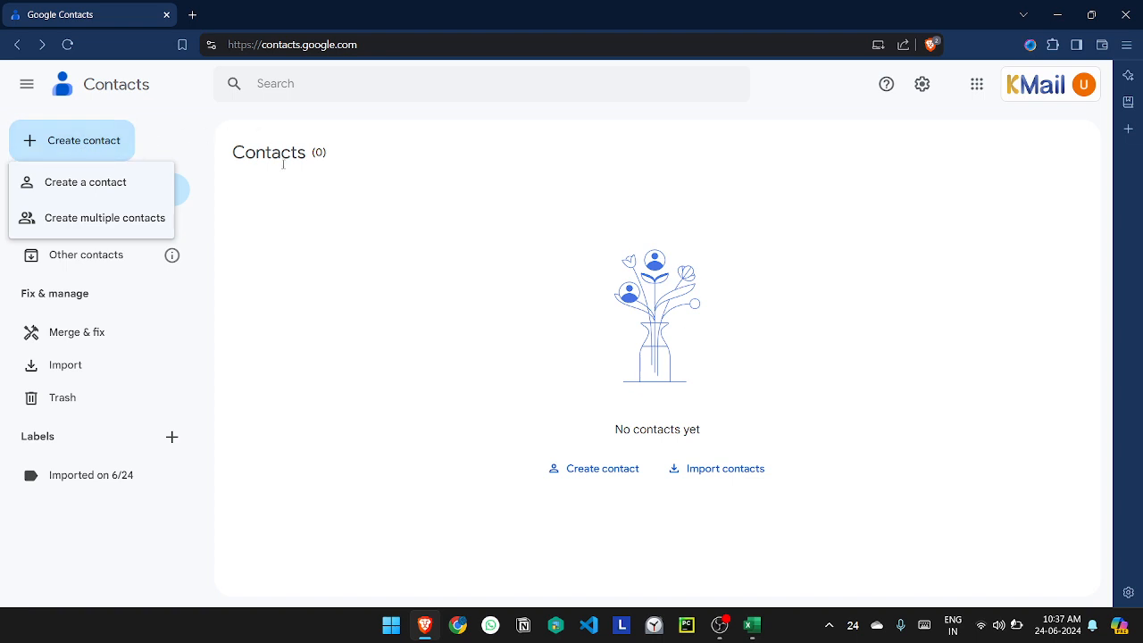
left_click(107, 219)
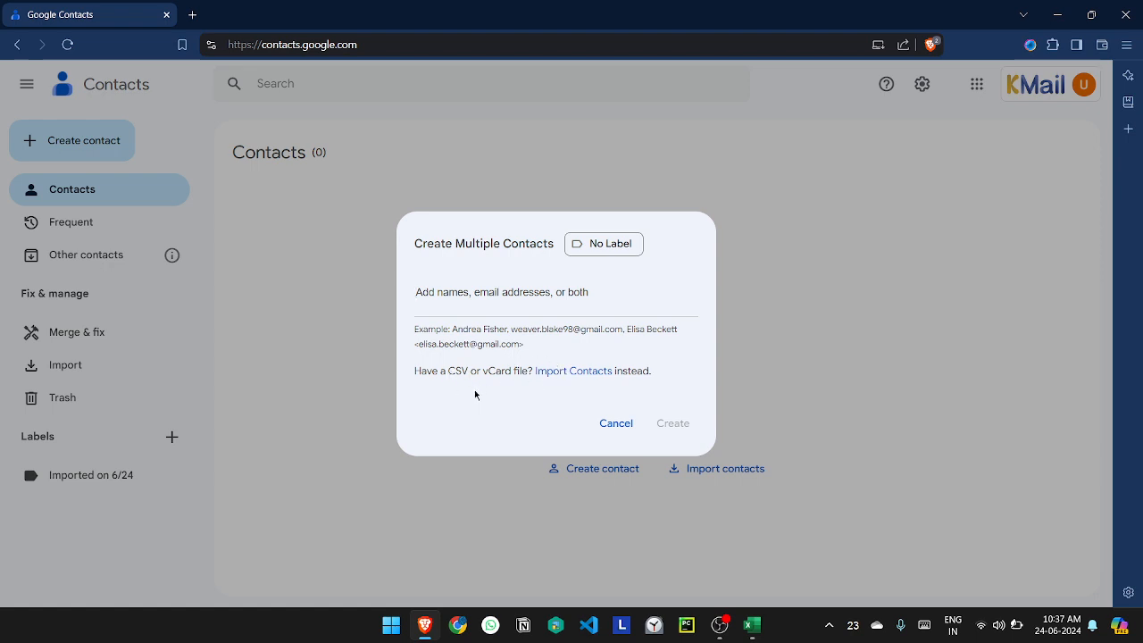
left_click(541, 371)
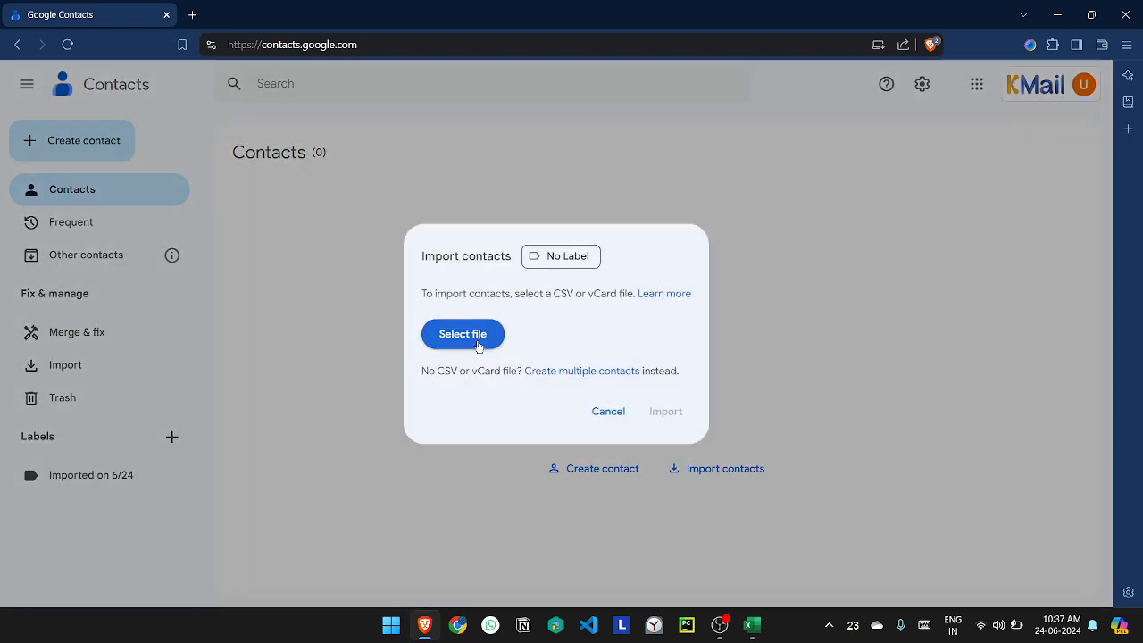
Step: Choose Book2.csv from the Documents folder and import its contacts without assigning a label
left_click(462, 334)
scroll(415, 194, "down", 5)
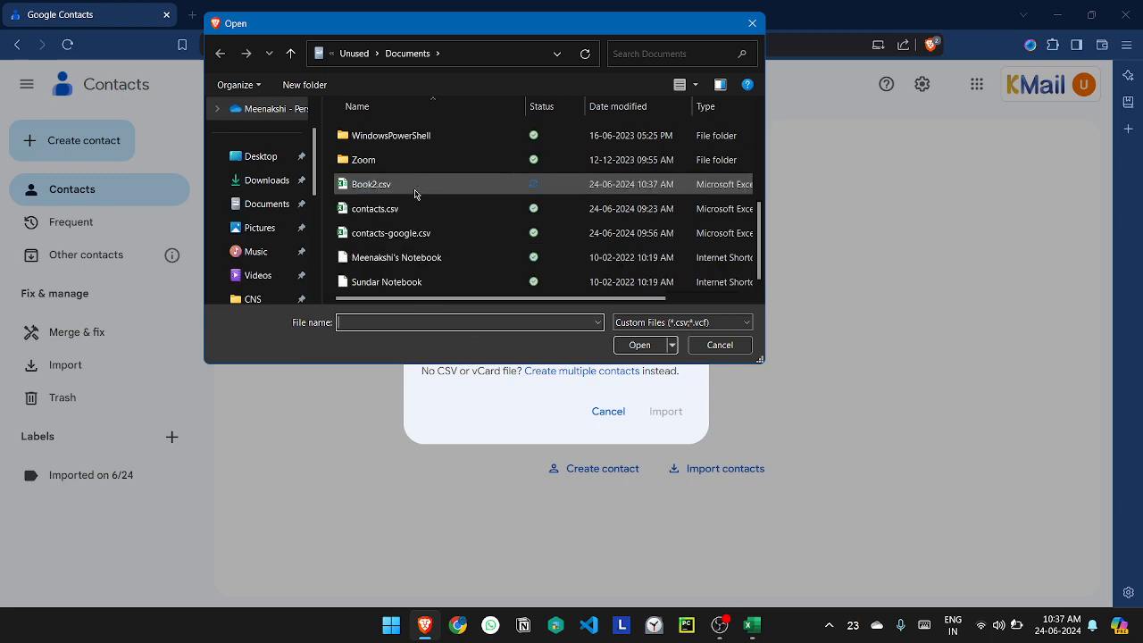
left_click(395, 184)
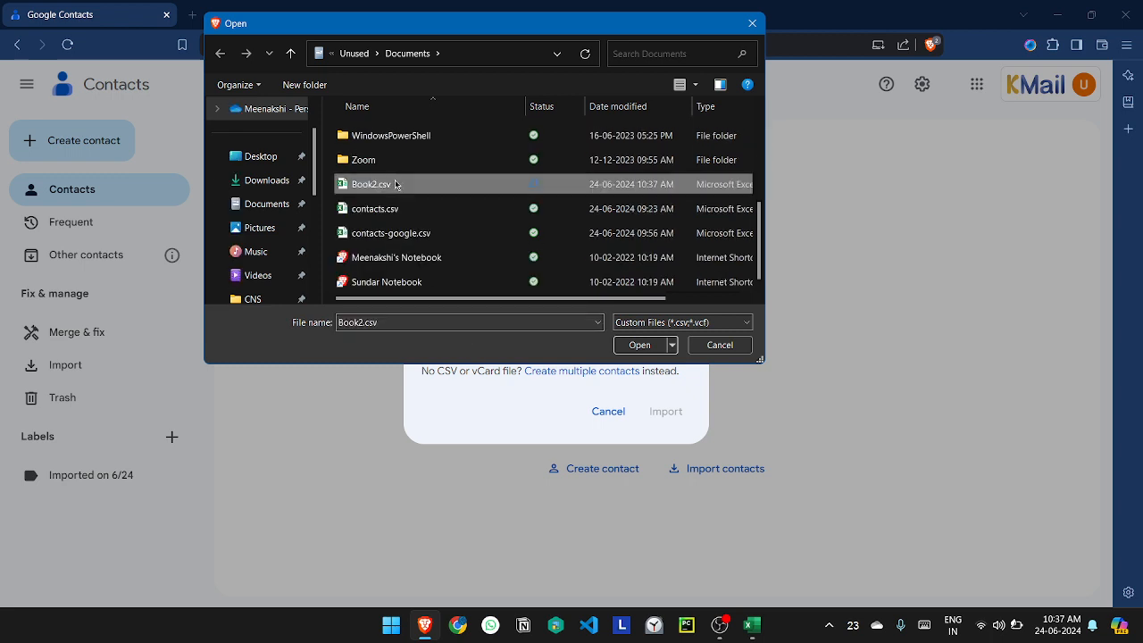
left_click(640, 345)
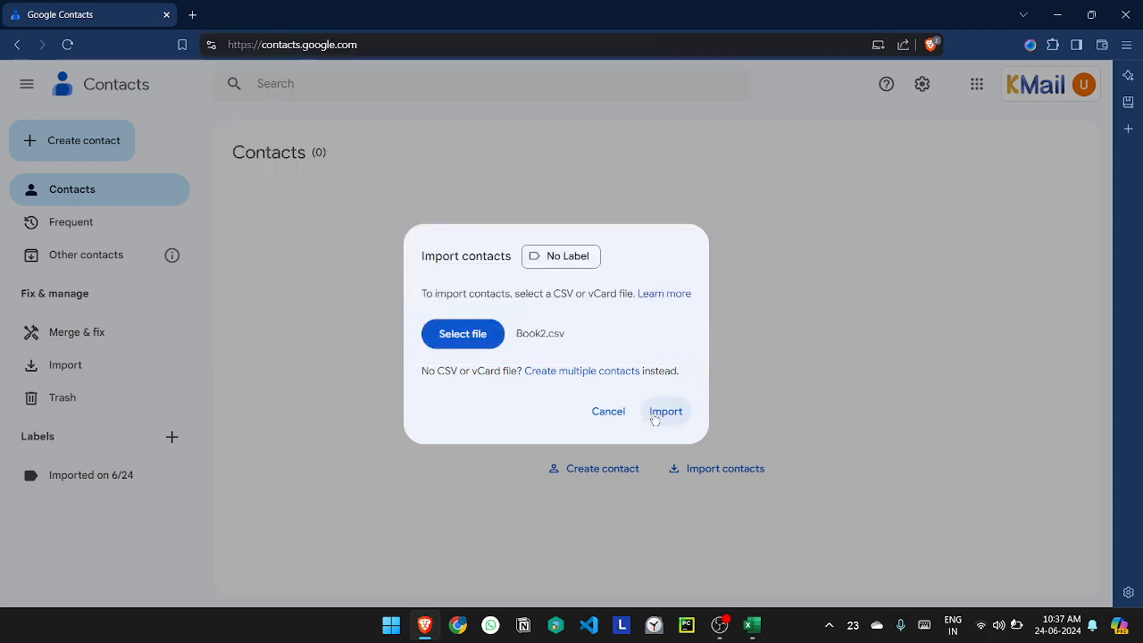
left_click(651, 411)
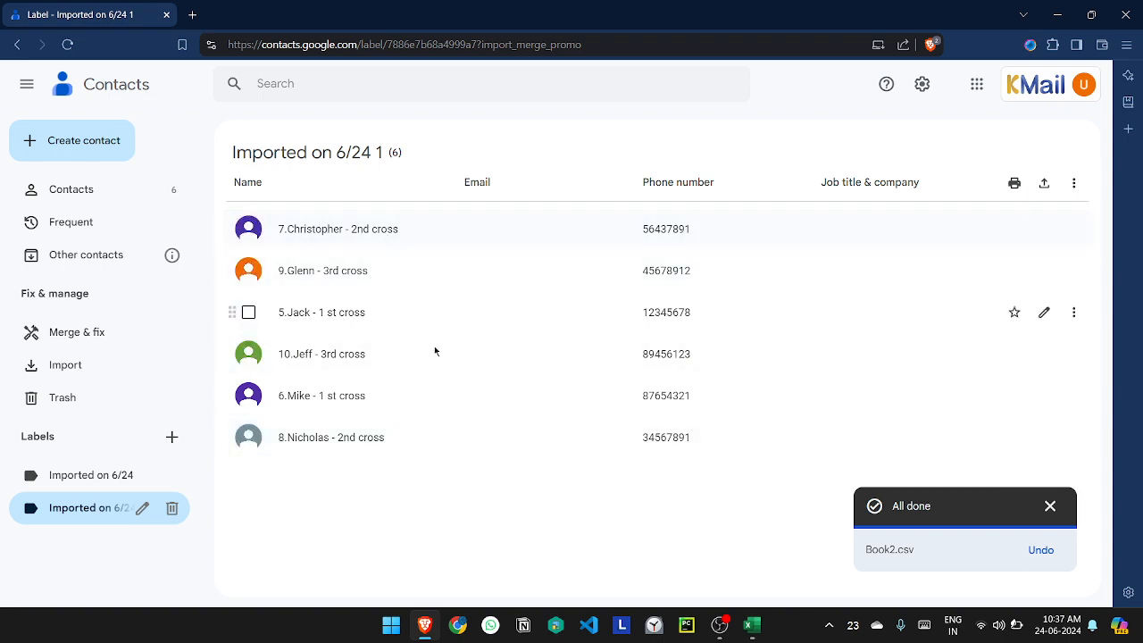
Step: Switch back to the Excel workbook and examine the source data in columns V to AA
mouse_move(750, 626)
left_click(692, 507)
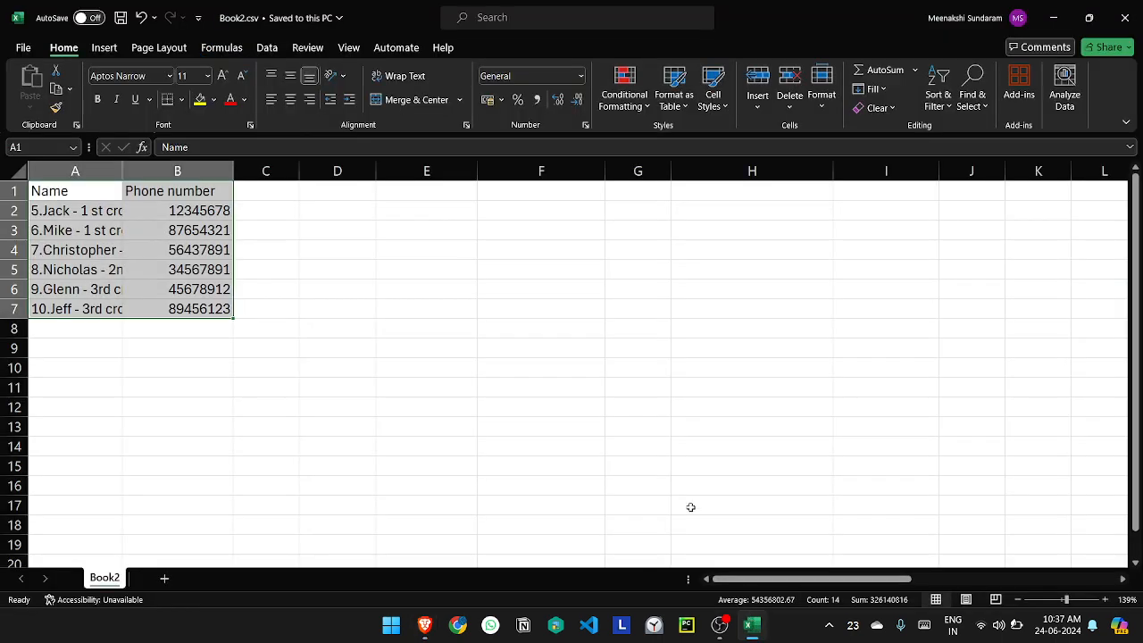
scroll(555, 417, "right", 10)
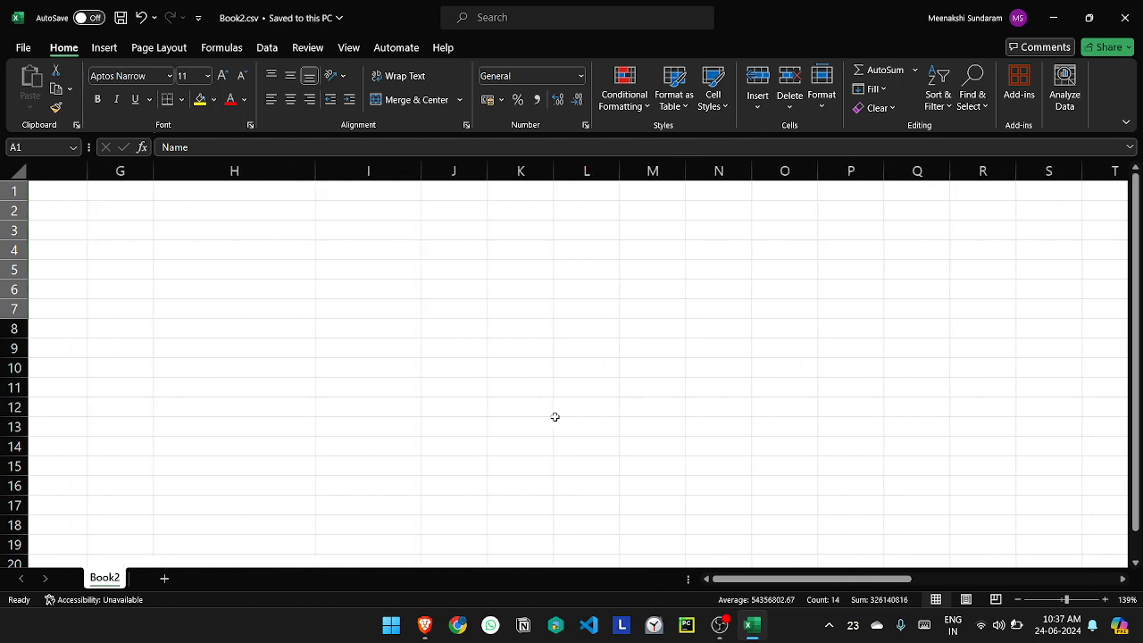
scroll(554, 417, "right", 1)
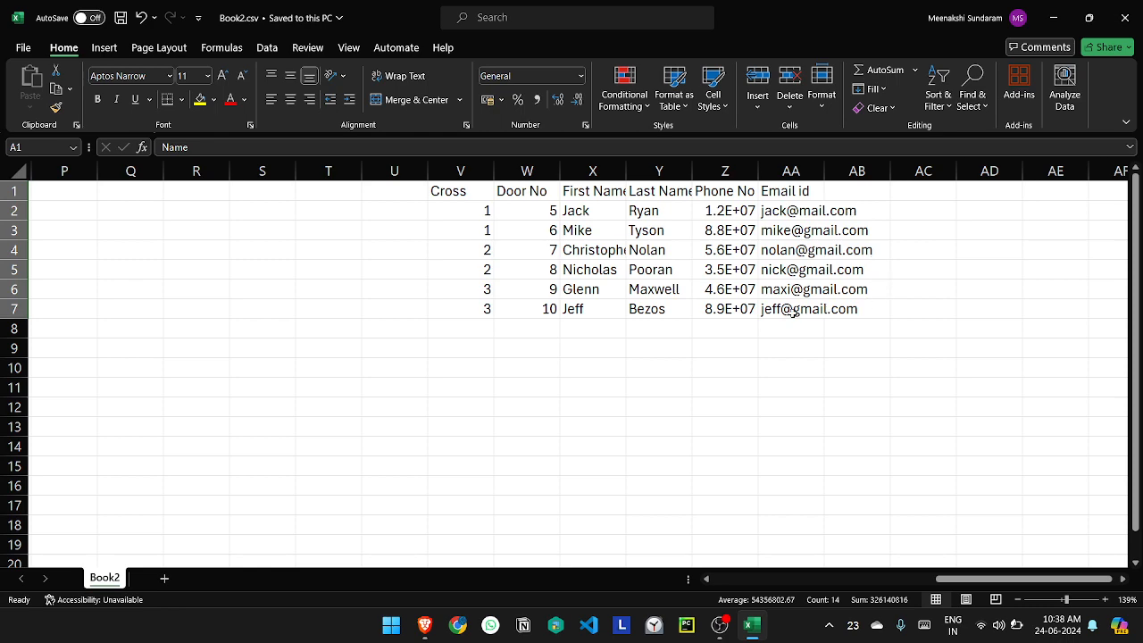
scroll(793, 312, "left", 11)
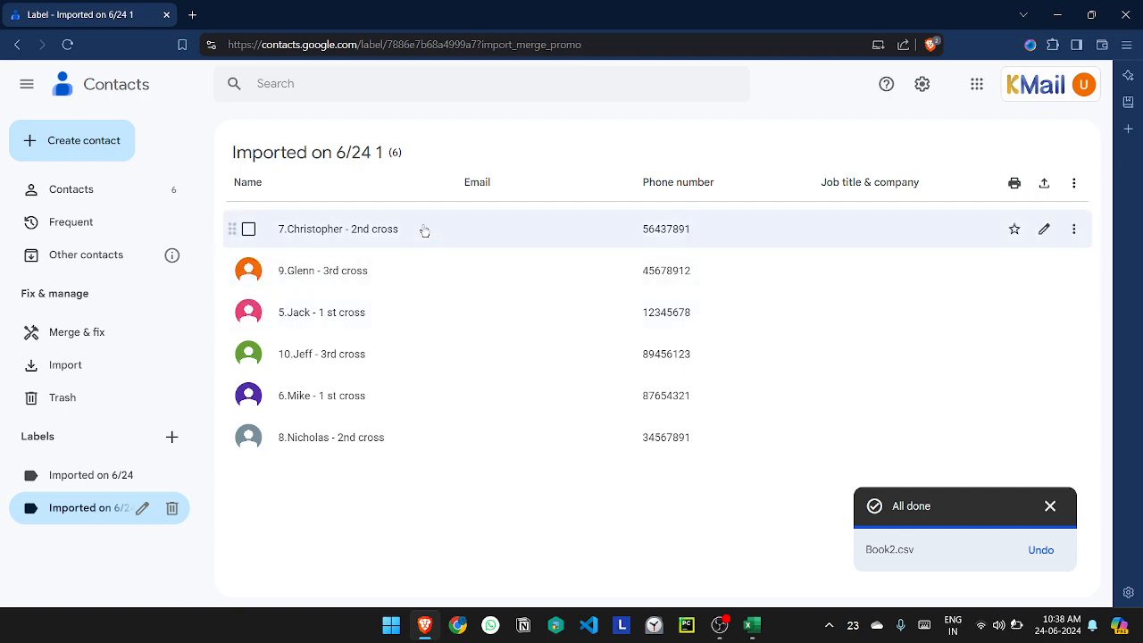
Step: Examine the details and notes of the imported door number 7 contact in Google Contacts and return to Excel
left_click(425, 231)
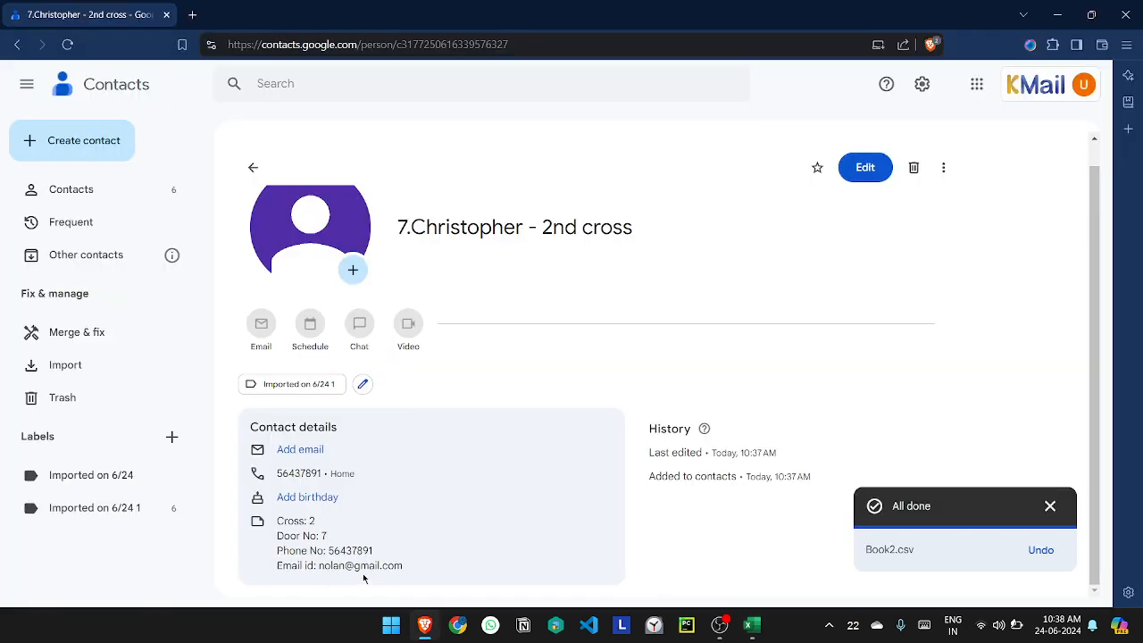
key("alt+Tab")
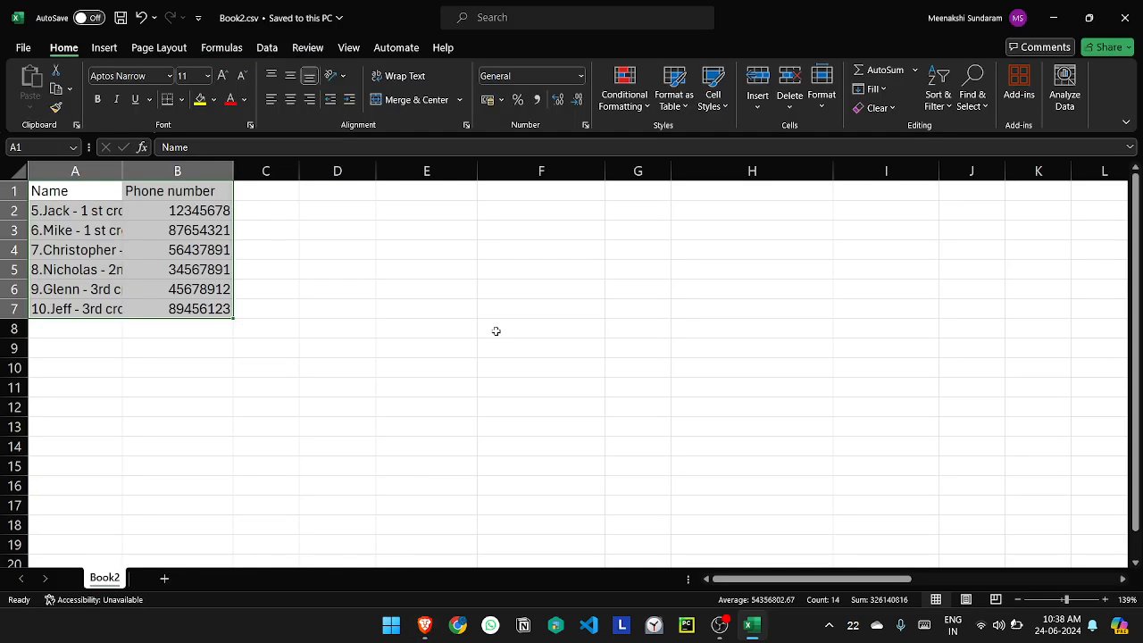
Step: Compare the imported door number 7 contact in Google Contacts with the contact table and source columns V to AA in Excel
key("alt+Tab")
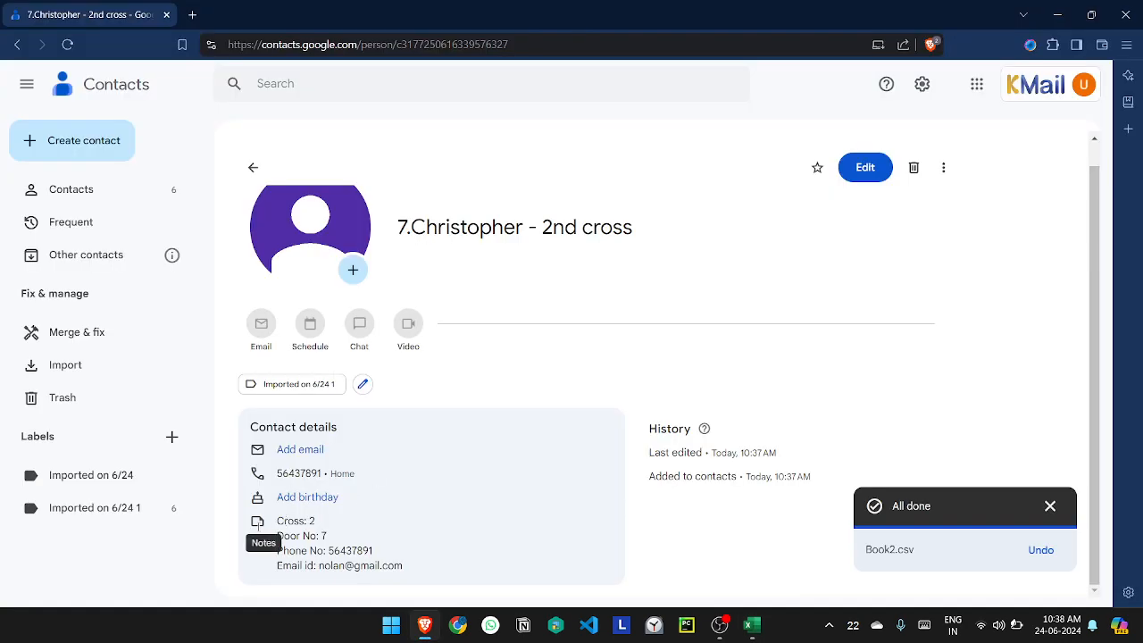
key("alt+Tab")
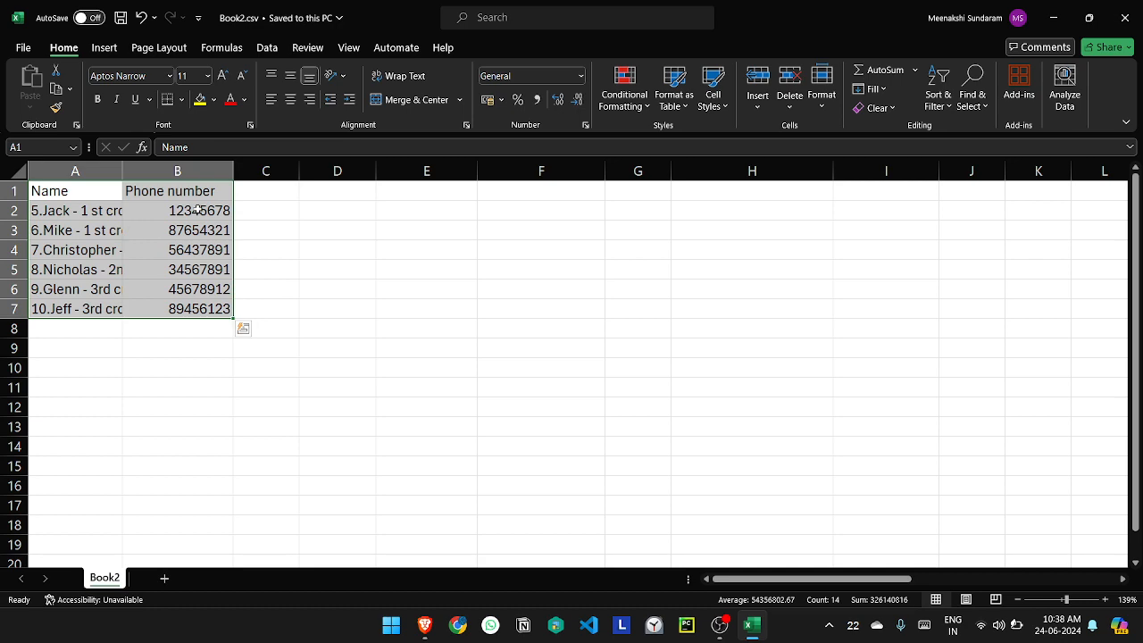
key("alt+Tab")
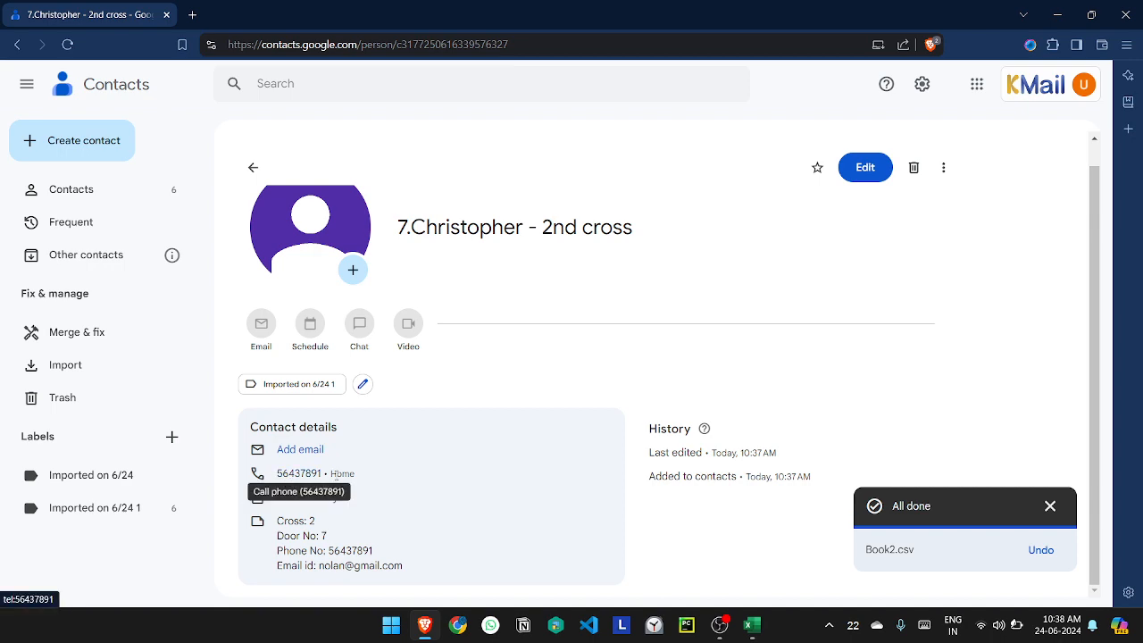
key("alt+Tab")
key("alt+Tab")
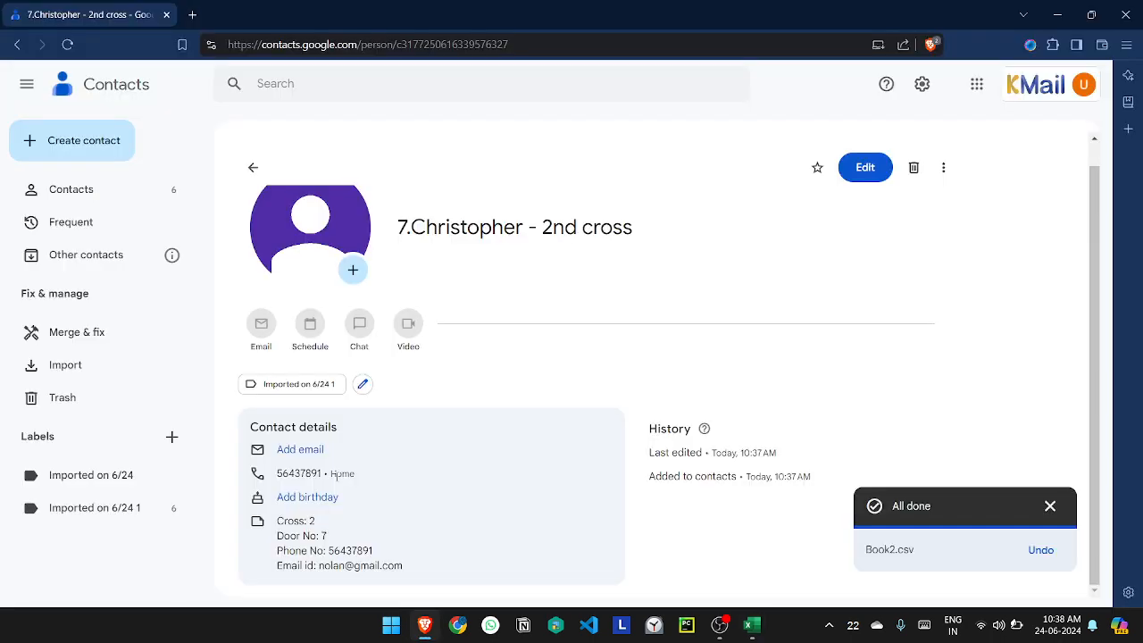
key("alt+Tab")
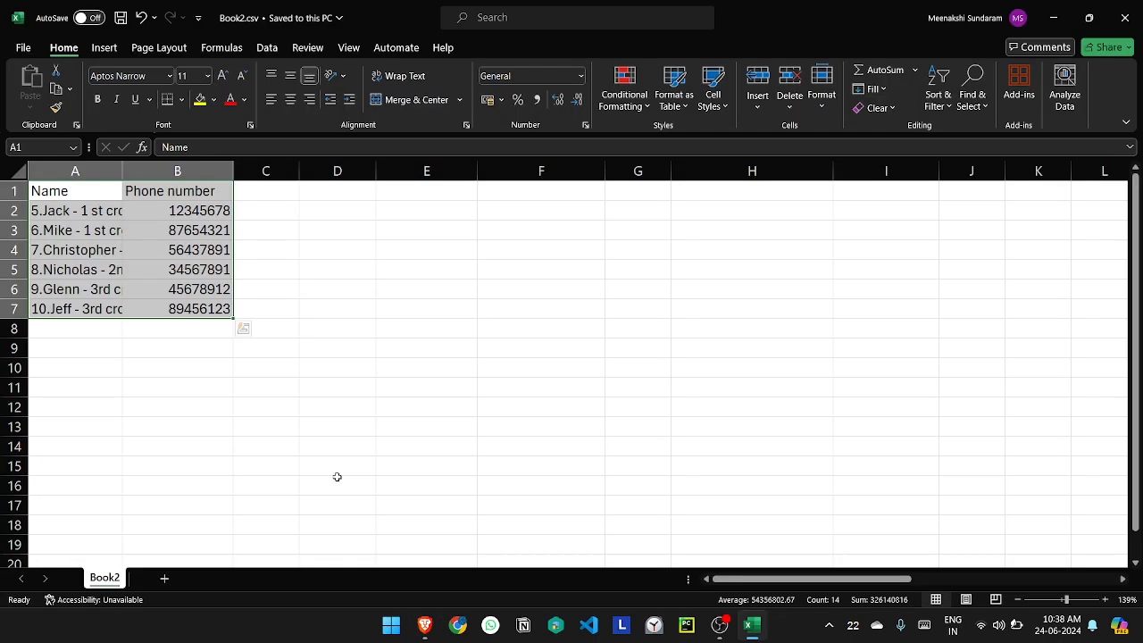
scroll(337, 476, "right", 6)
scroll(337, 477, "right", 1)
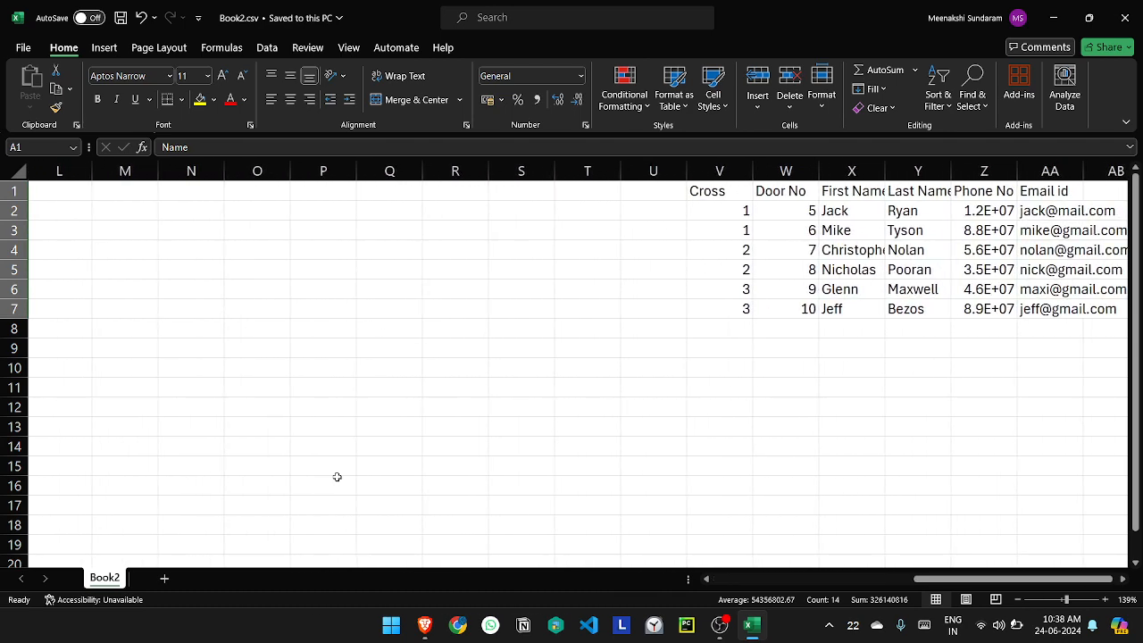
scroll(337, 477, "left", 7)
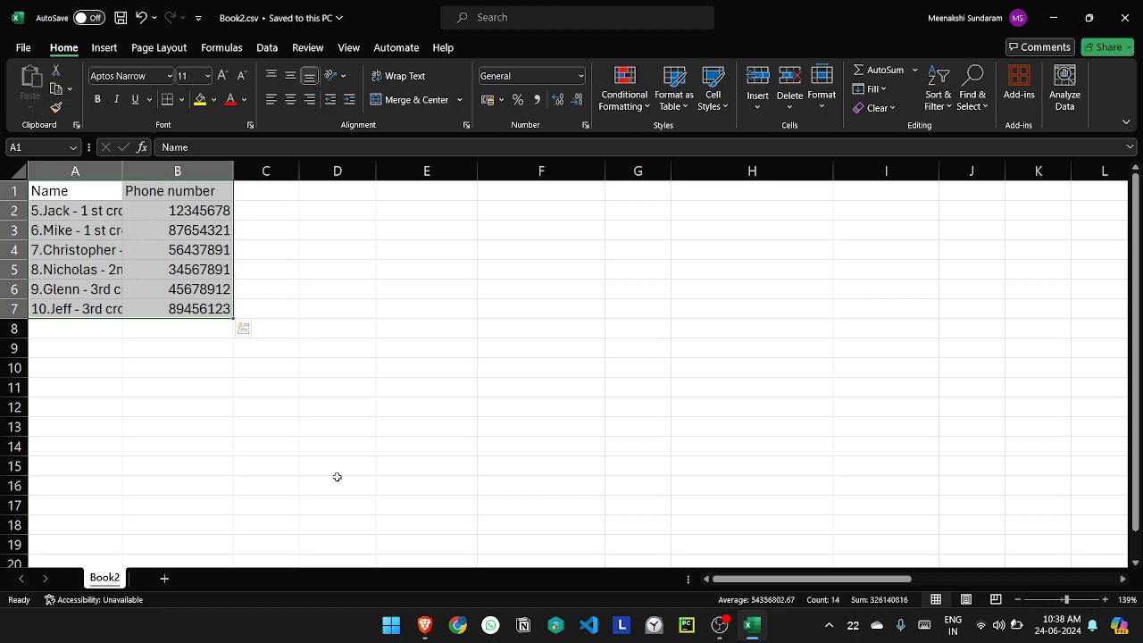
key("alt+Tab")
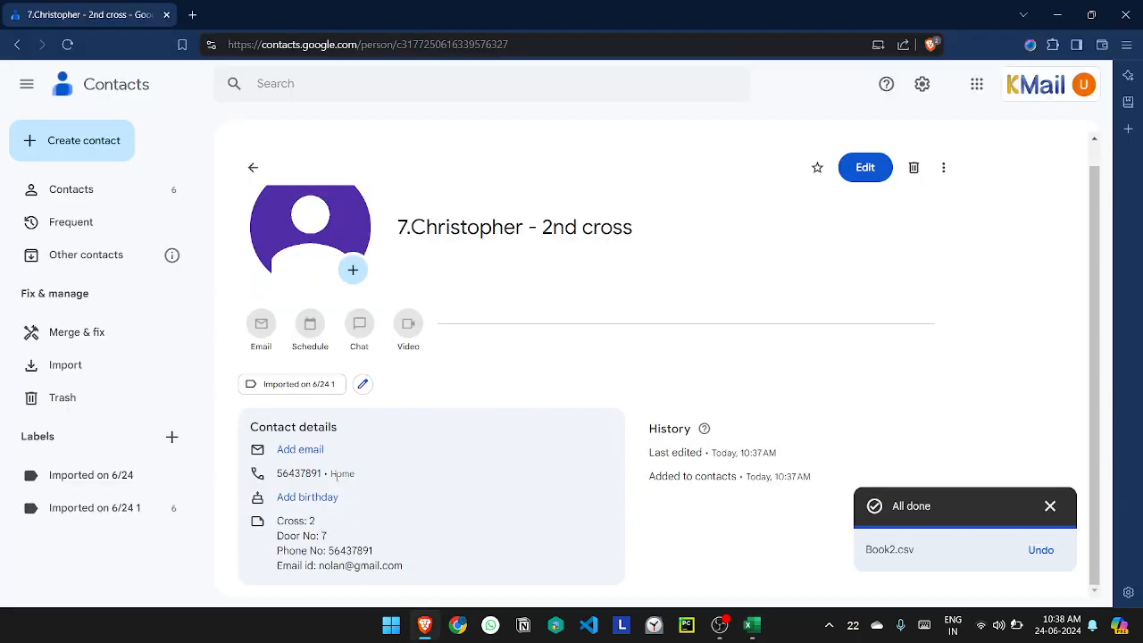
key("alt+Tab")
key("alt+Tab")
key("alt+Tab")
Step: Copy the source data range V1:AB7 and paste it below the contact table, starting at cell A10
scroll(566, 473, "right", 2)
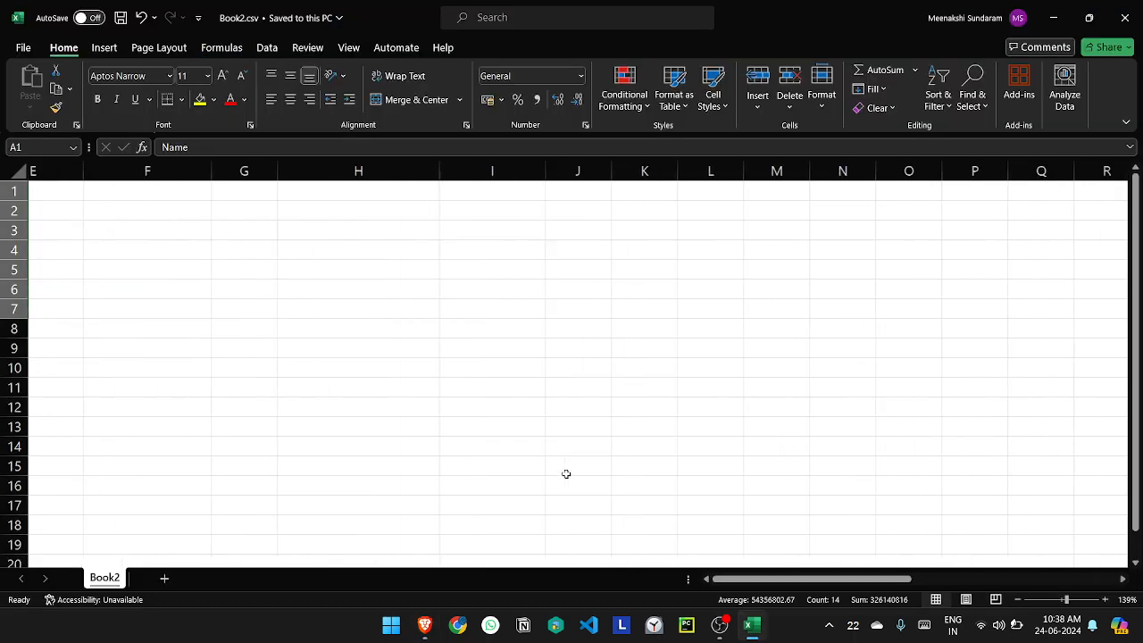
scroll(566, 473, "right", 6)
left_click(409, 191)
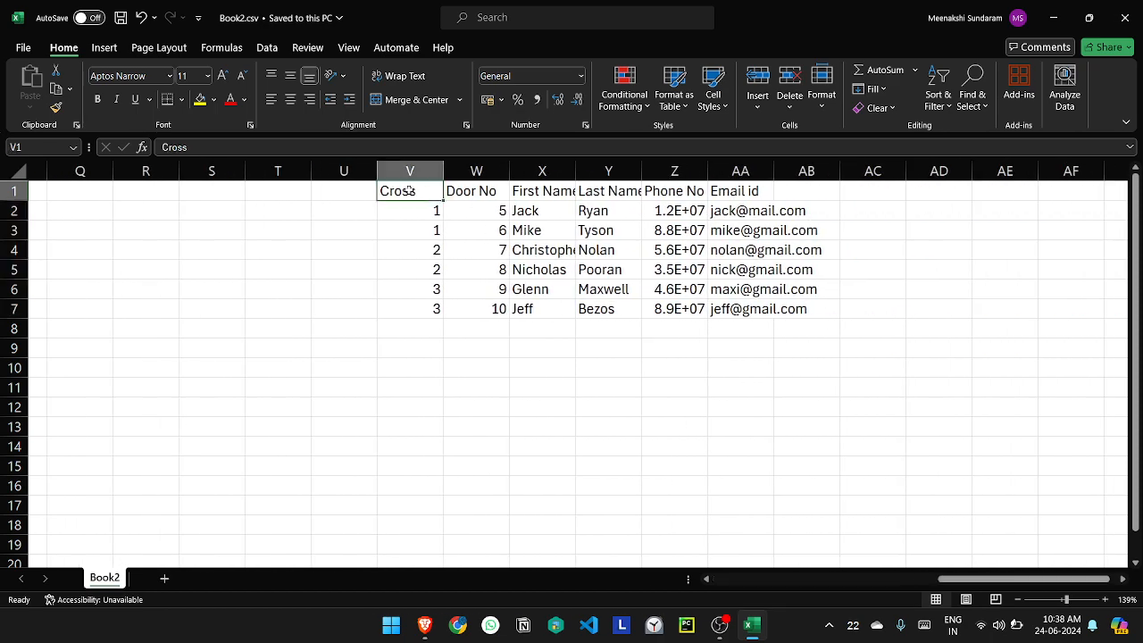
left_click_drag(409, 191, 794, 310)
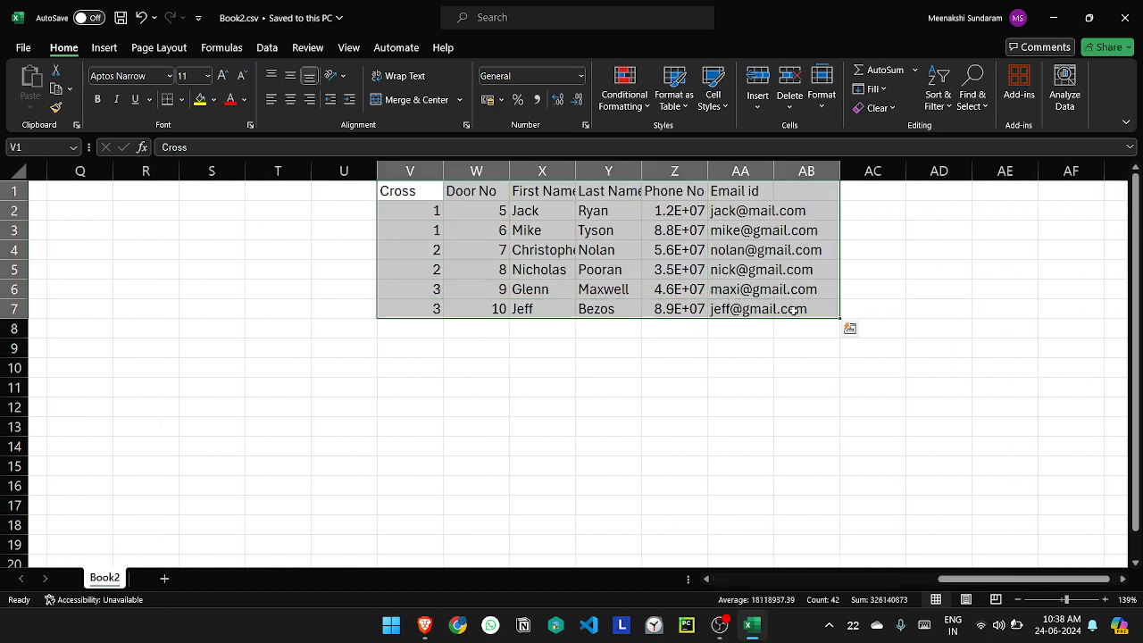
key("ctrl+c")
scroll(348, 308, "left", 8)
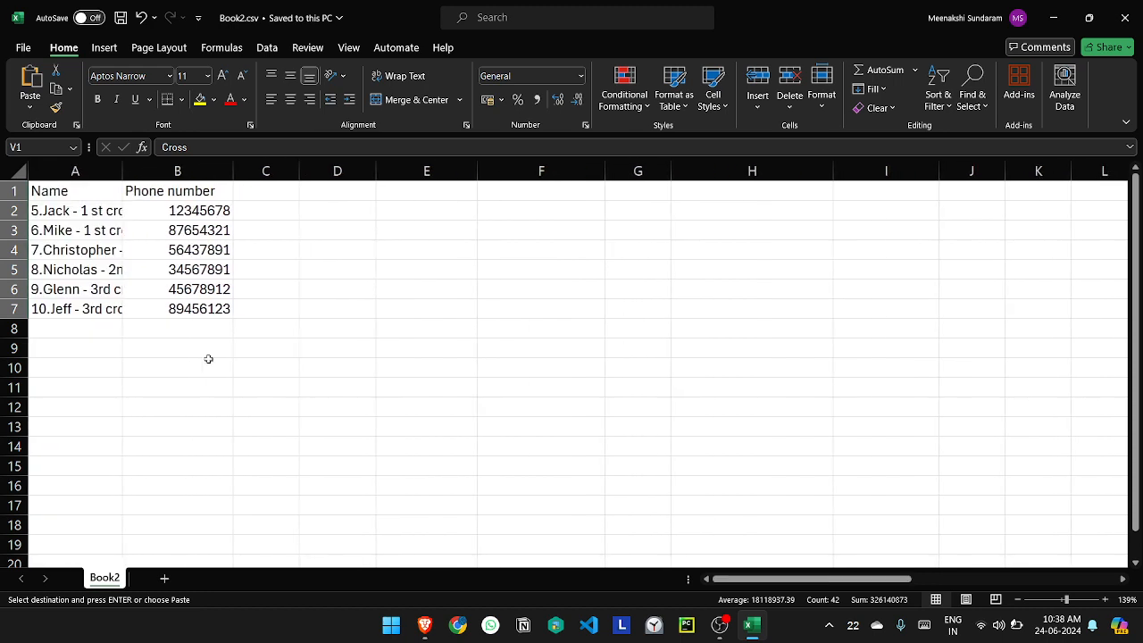
left_click(58, 361)
key("Return")
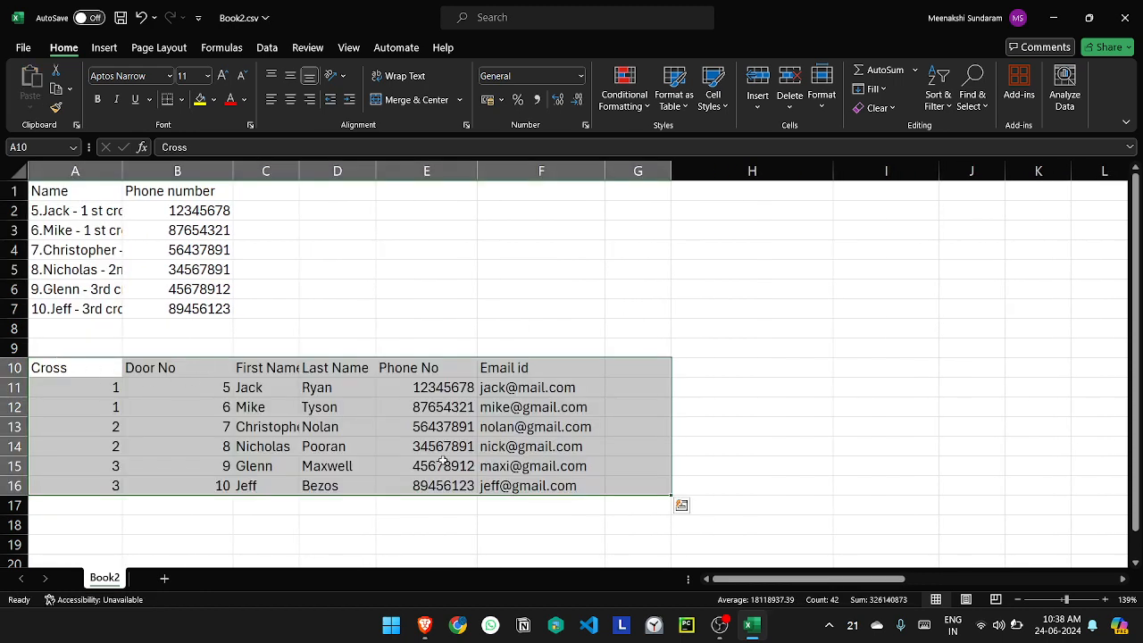
Step: Review the name formula in A2 and the Cross values, and move the table A10:F16 beside the contact table, starting at D1
left_click(82, 208)
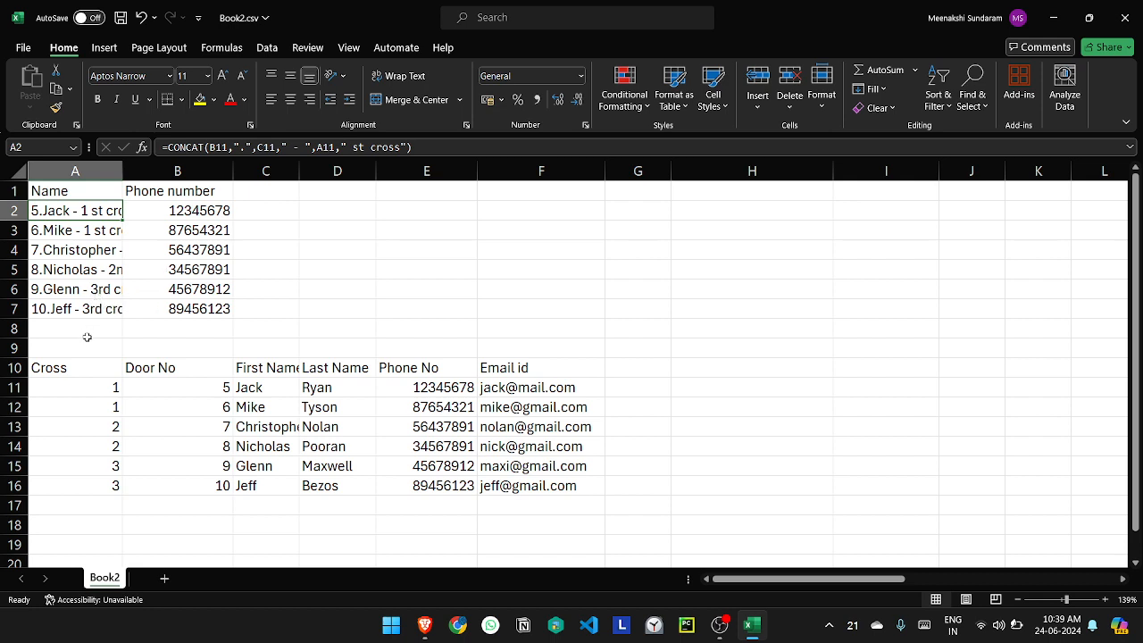
left_click(76, 371)
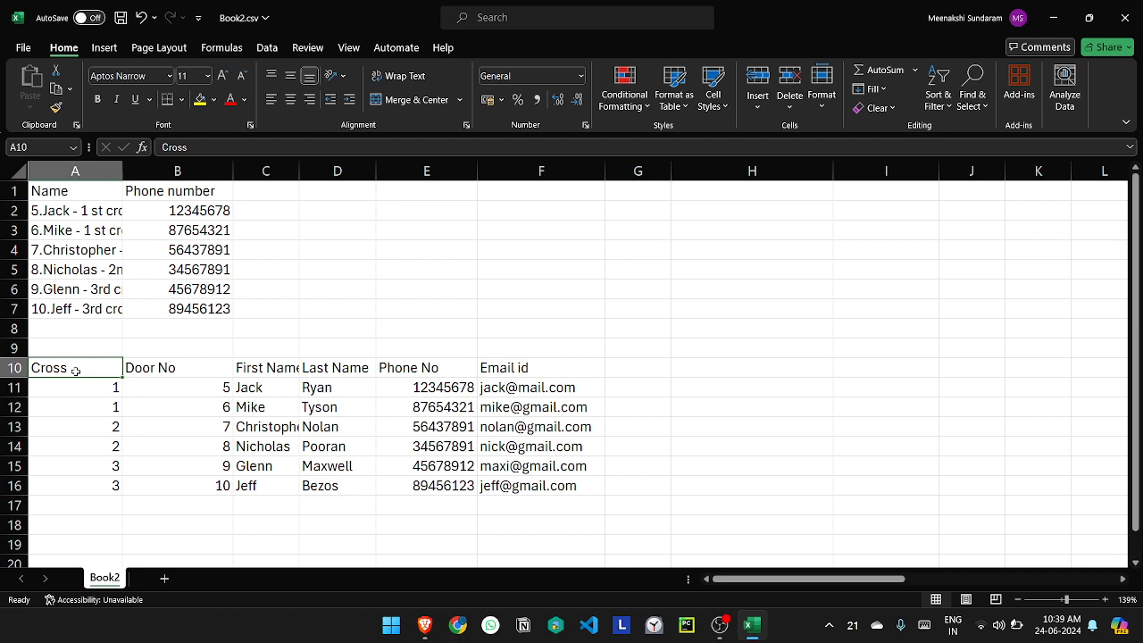
left_click(74, 393)
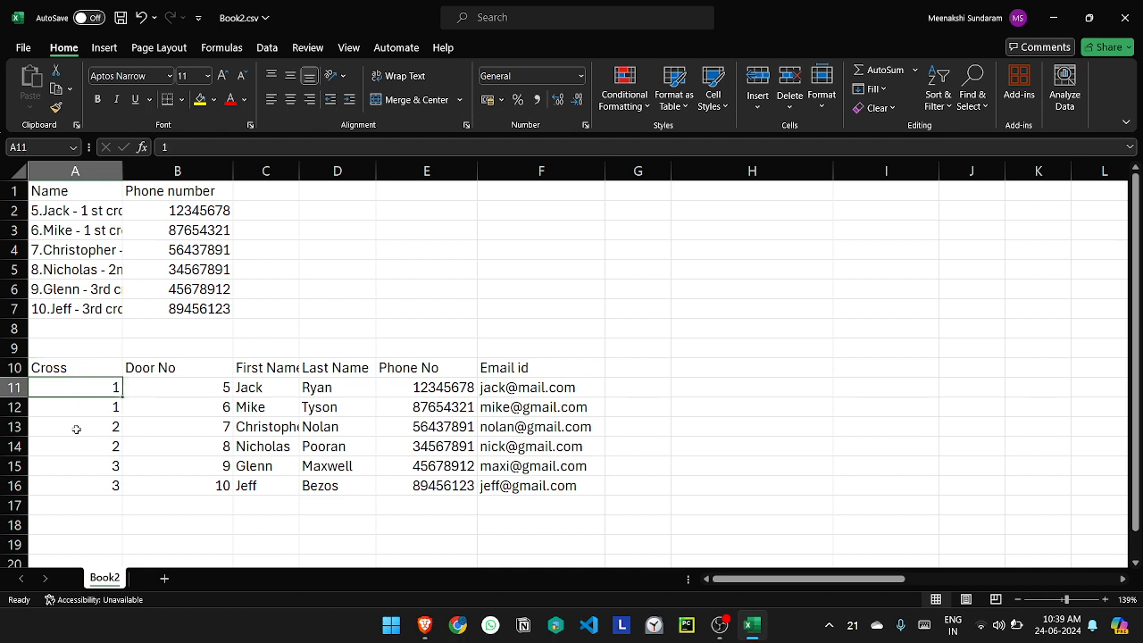
left_click(77, 429)
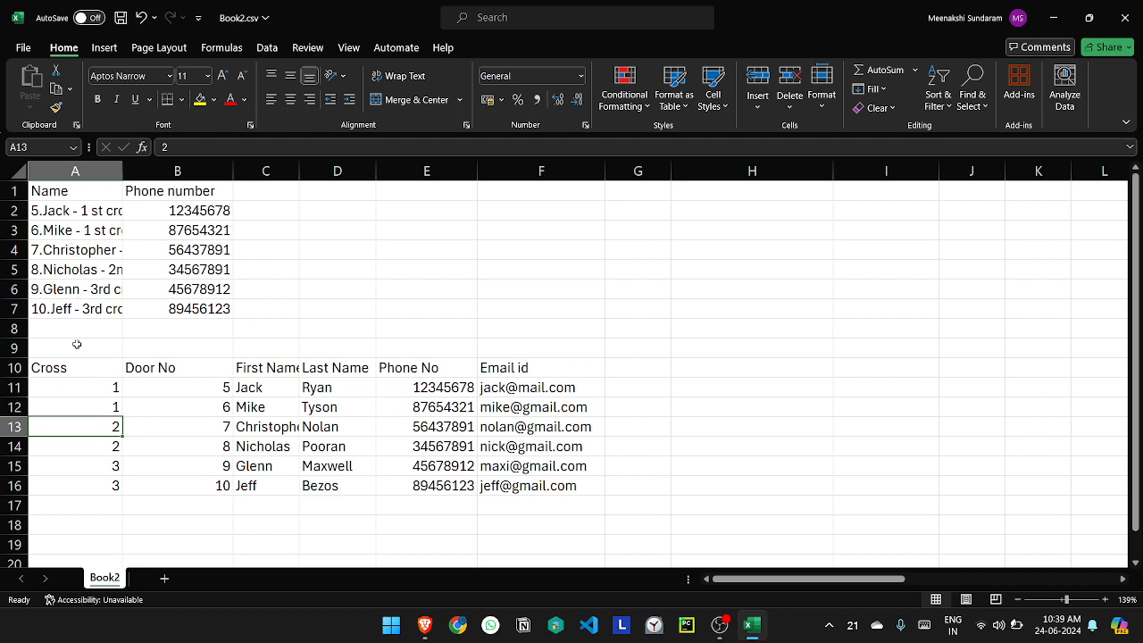
left_click(59, 368)
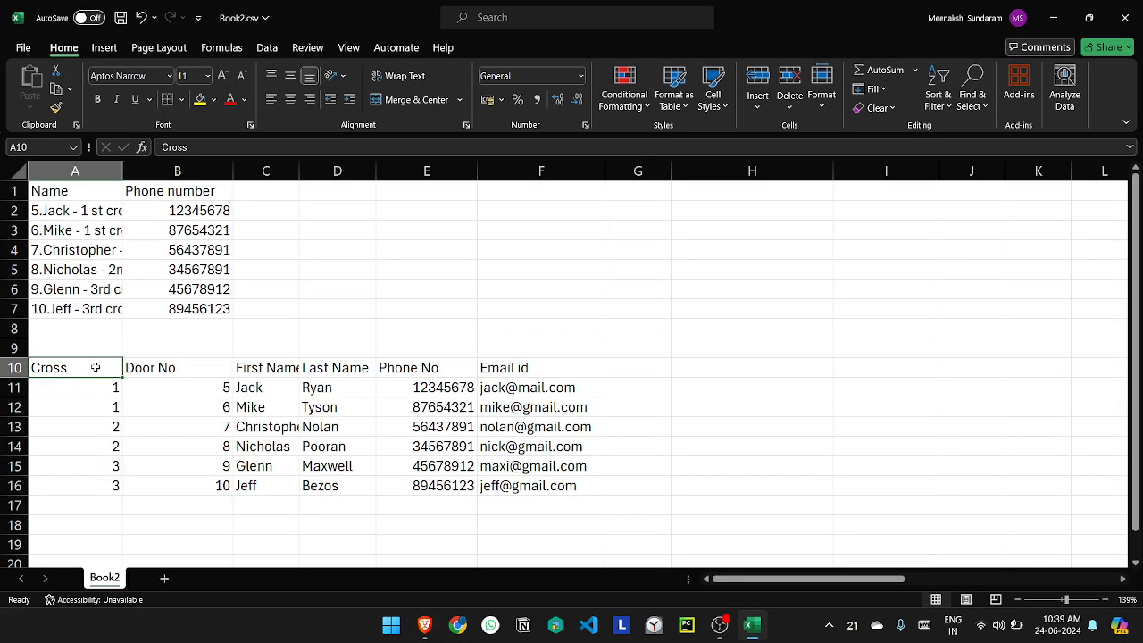
left_click_drag(95, 367, 554, 487)
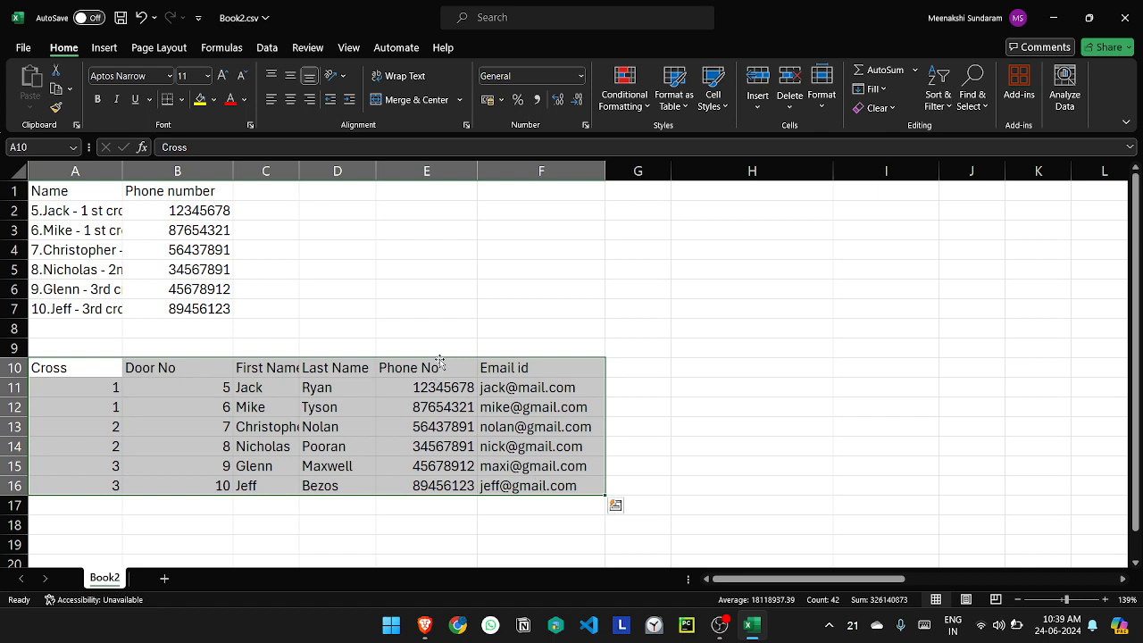
left_click_drag(440, 361, 722, 147)
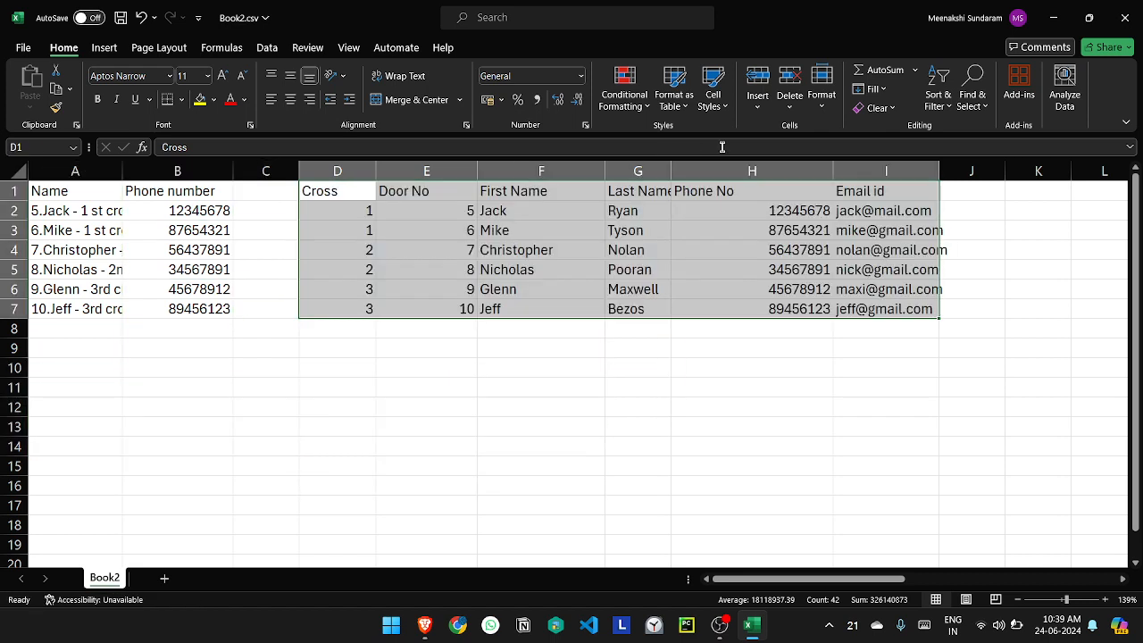
left_click(385, 293)
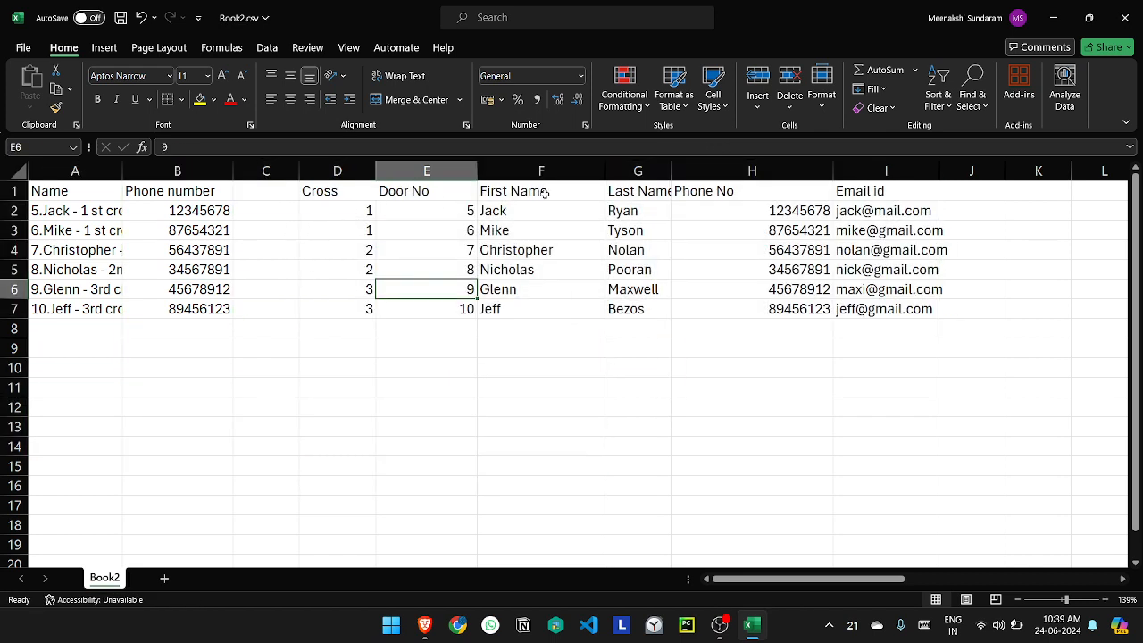
Step: Switch to Google Contacts, return to the full contacts list, and compare the imported entries with the Excel tables
key("alt+Tab")
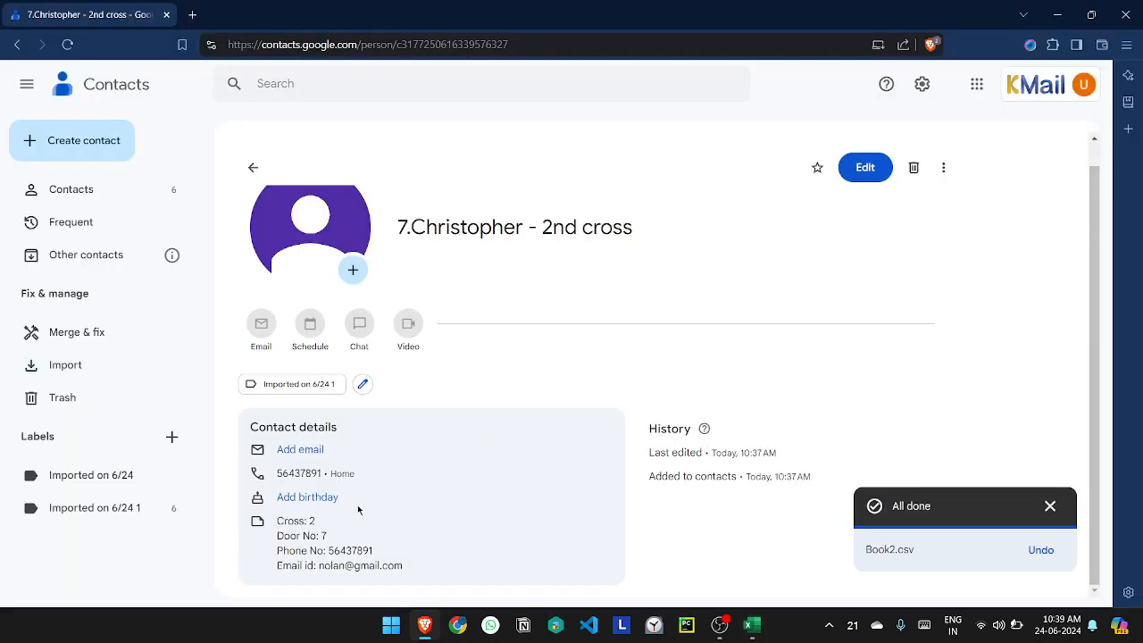
key("alt+Tab")
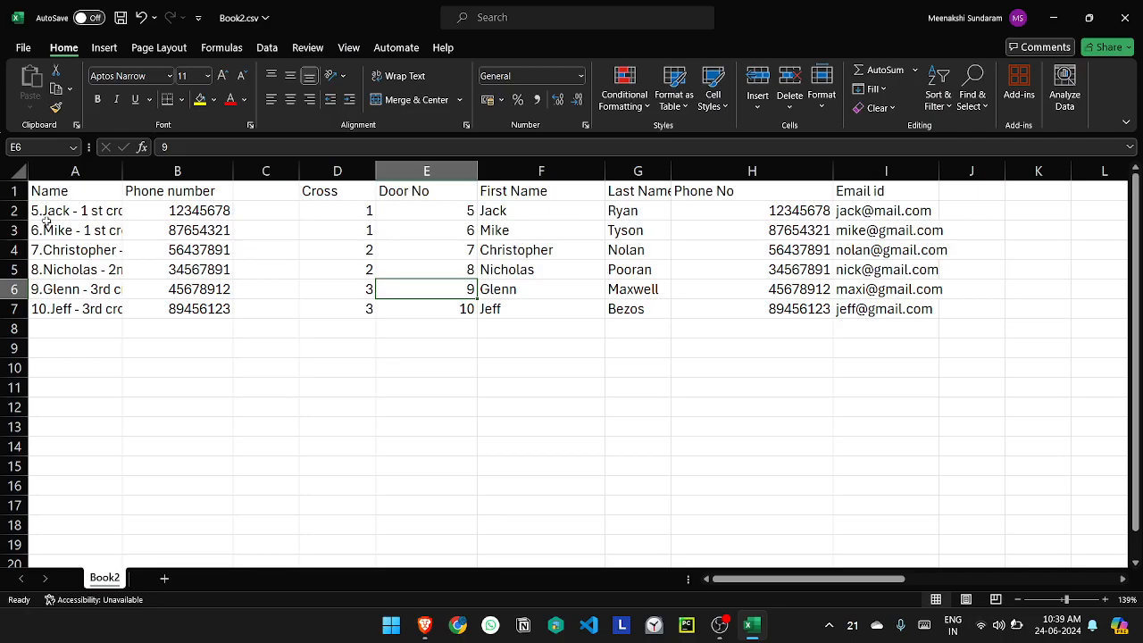
key("alt+Tab")
left_click(350, 269)
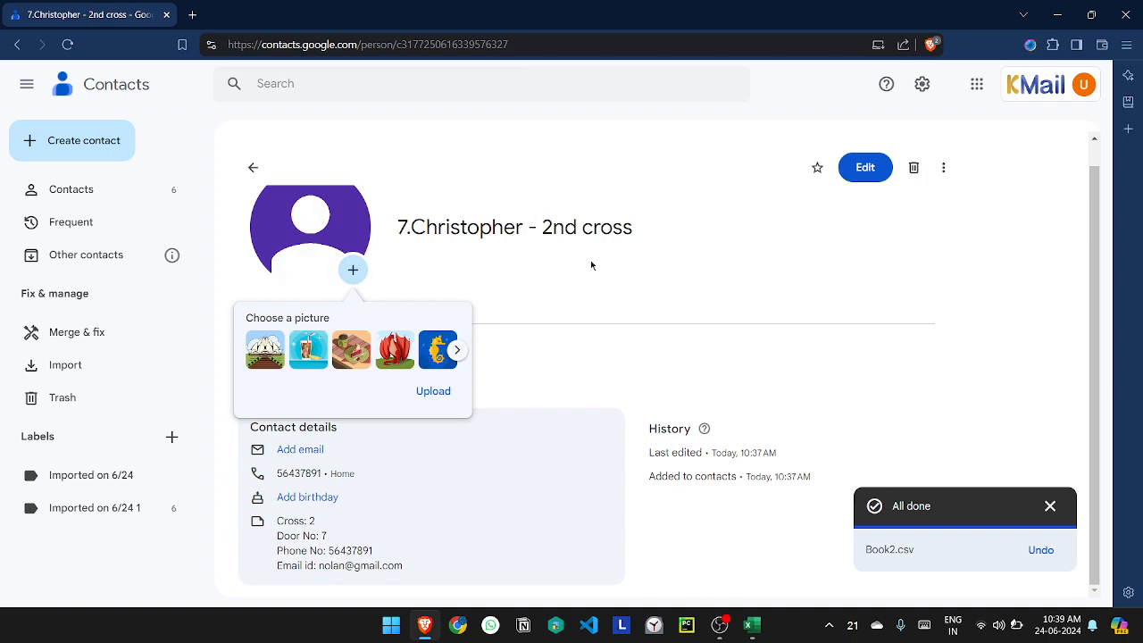
left_click(128, 192)
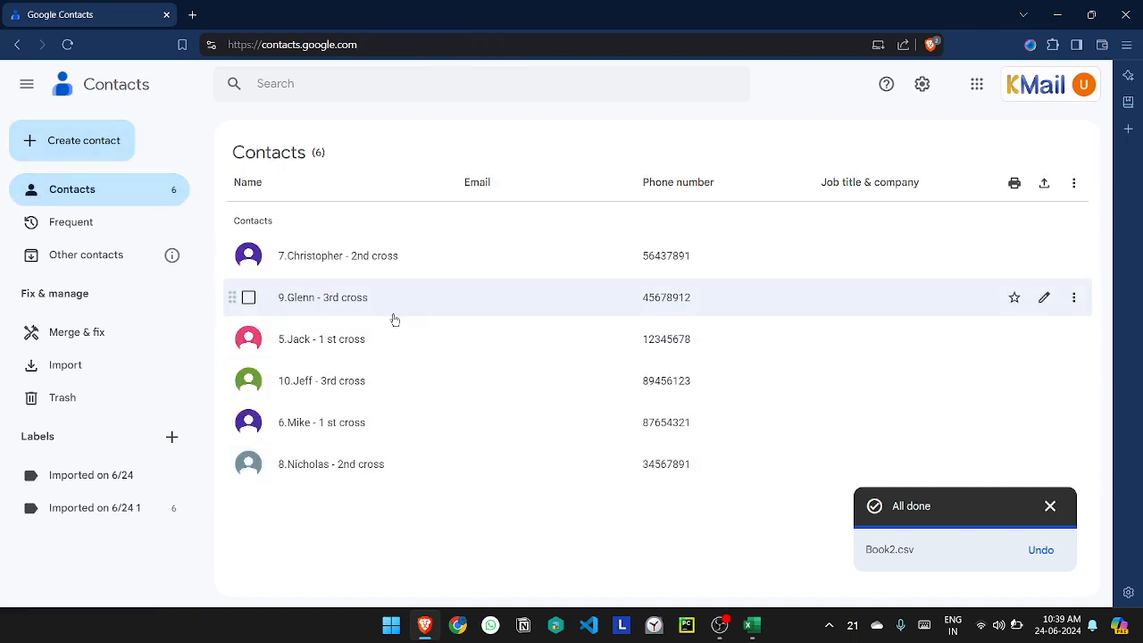
key("alt+Tab")
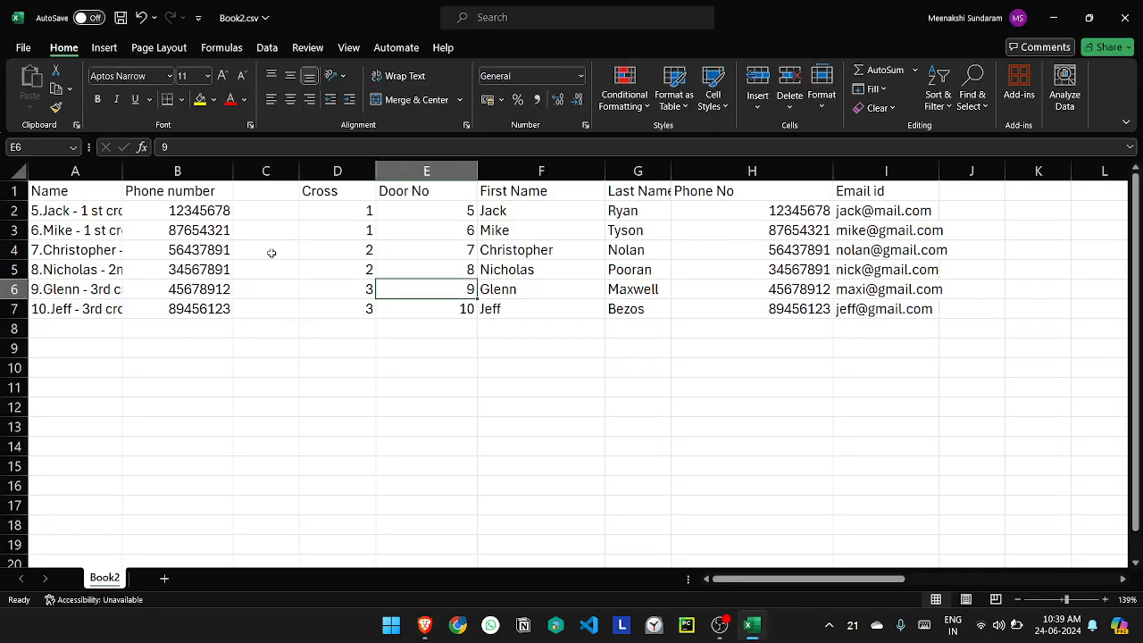
key("alt+Tab")
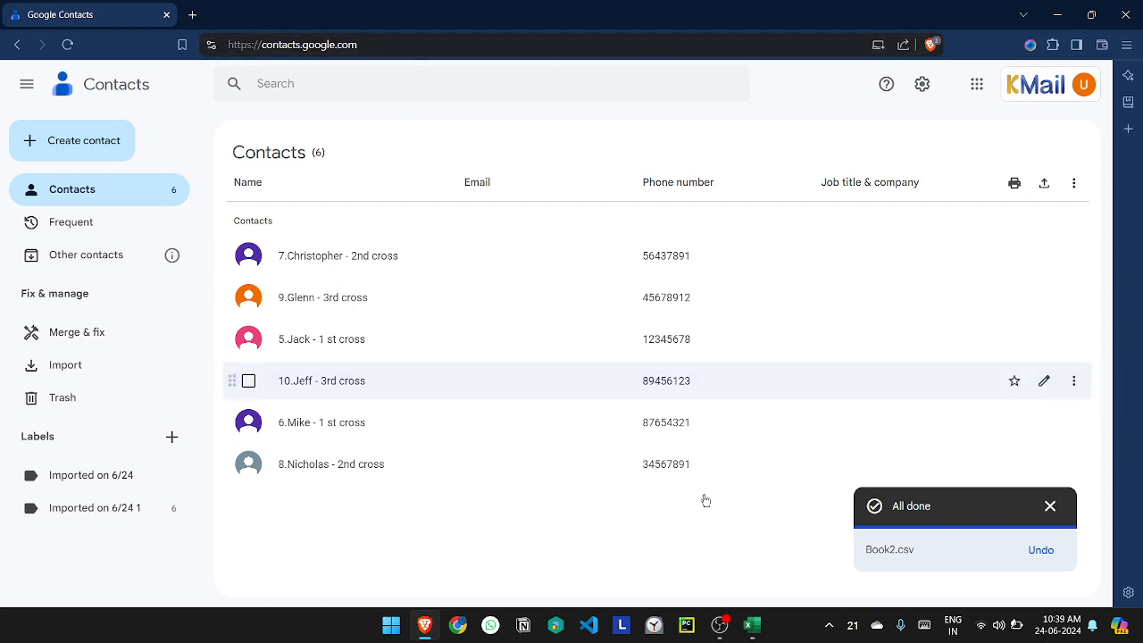
left_click(720, 636)
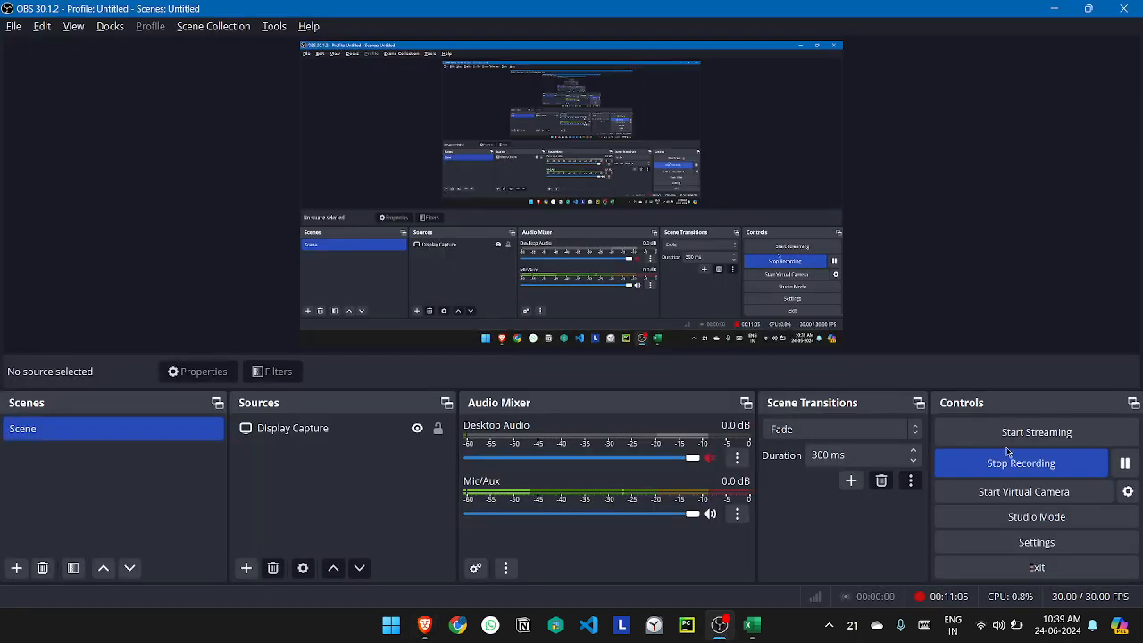